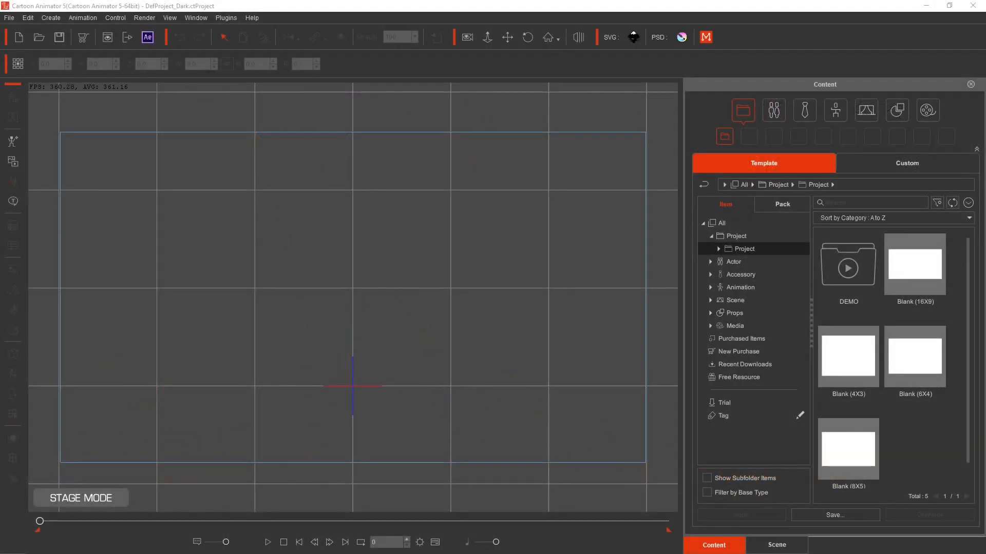
Import the ball-bounce2 image onto the stage as a prop of the Static Image type.
left_click_drag(1, 328, 365, 309)
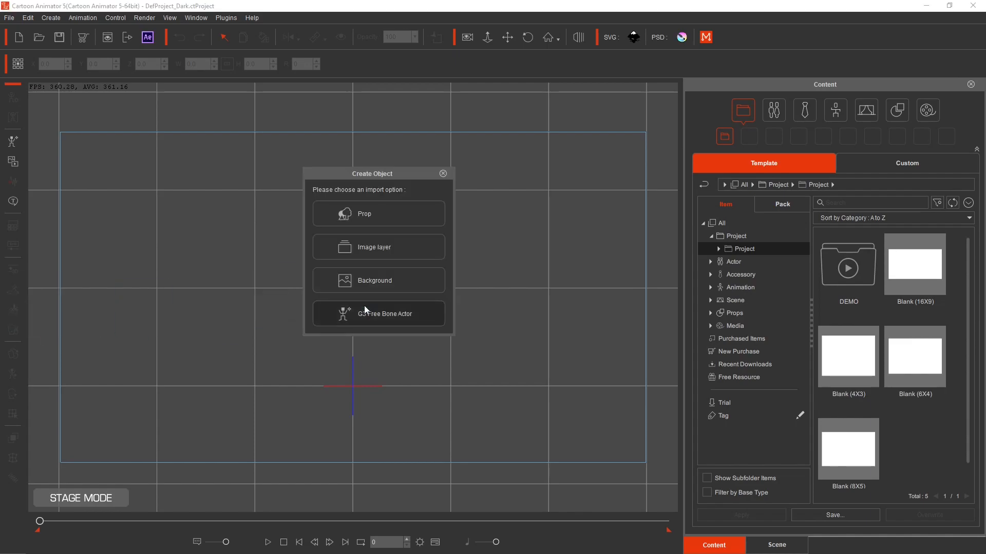
left_click(378, 212)
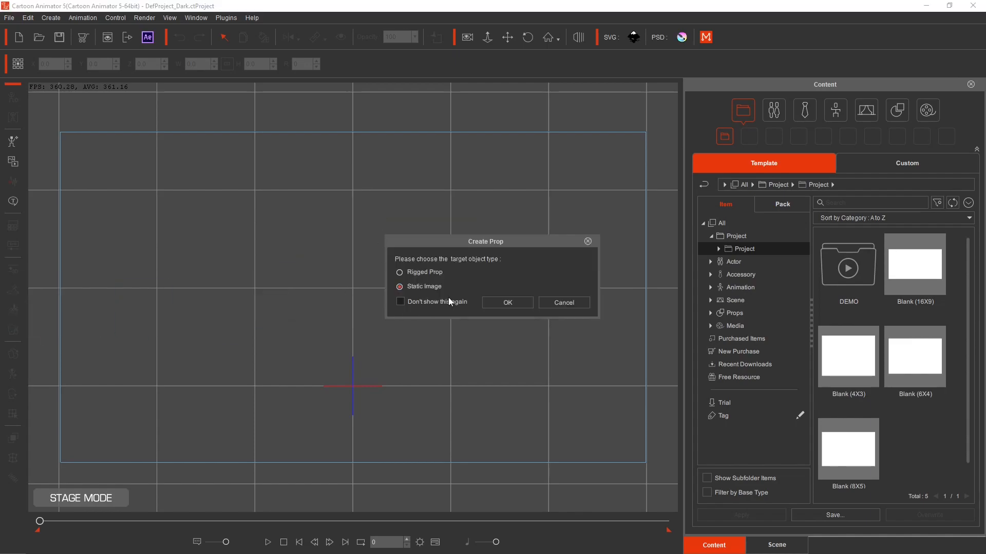
left_click(495, 301)
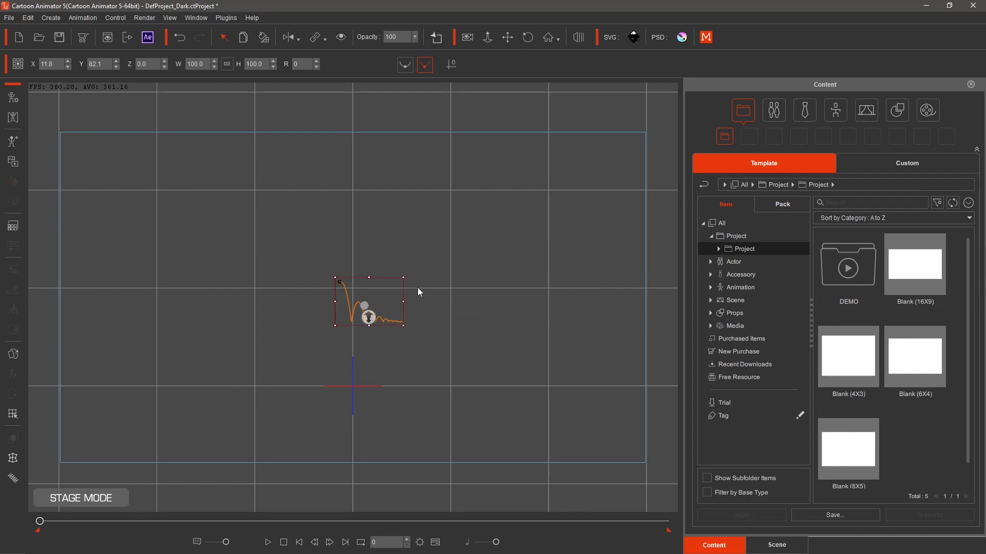
Enlarge the bounce-path image to about 588% and fit it inside the camera frame, checking it in camera recording mode.
left_click_drag(404, 276, 402, 306)
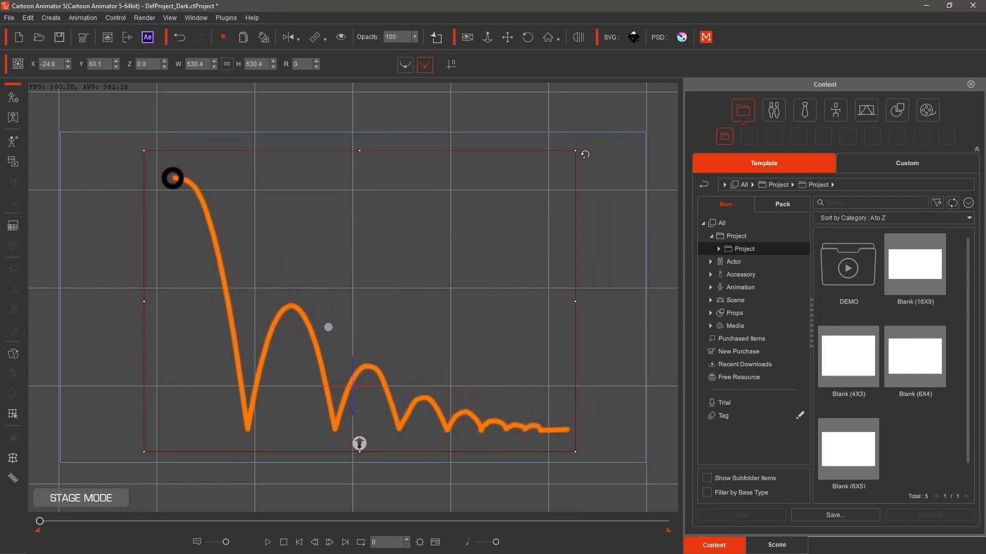
left_click_drag(576, 151, 580, 148)
left_click(468, 37)
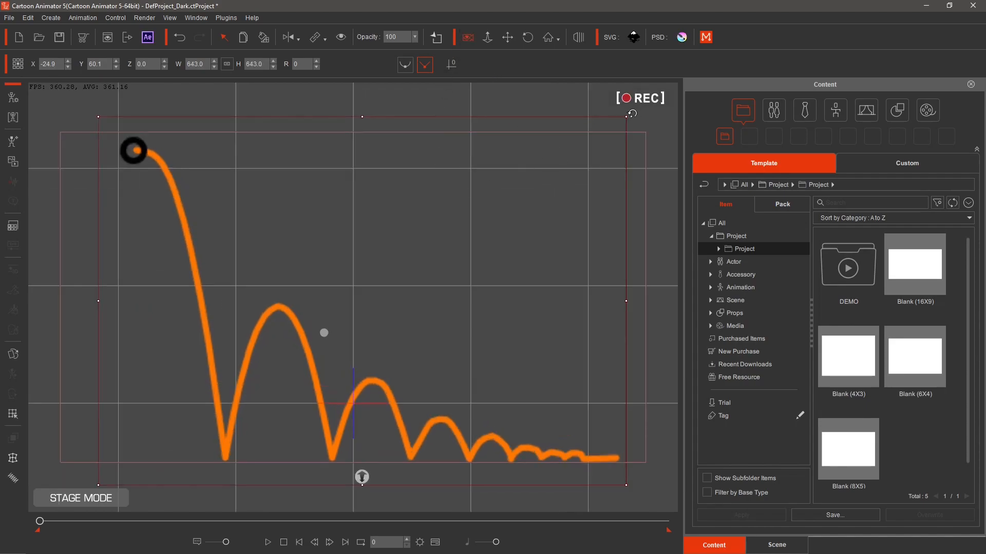
left_click_drag(629, 118, 603, 140)
left_click_drag(560, 205, 558, 199)
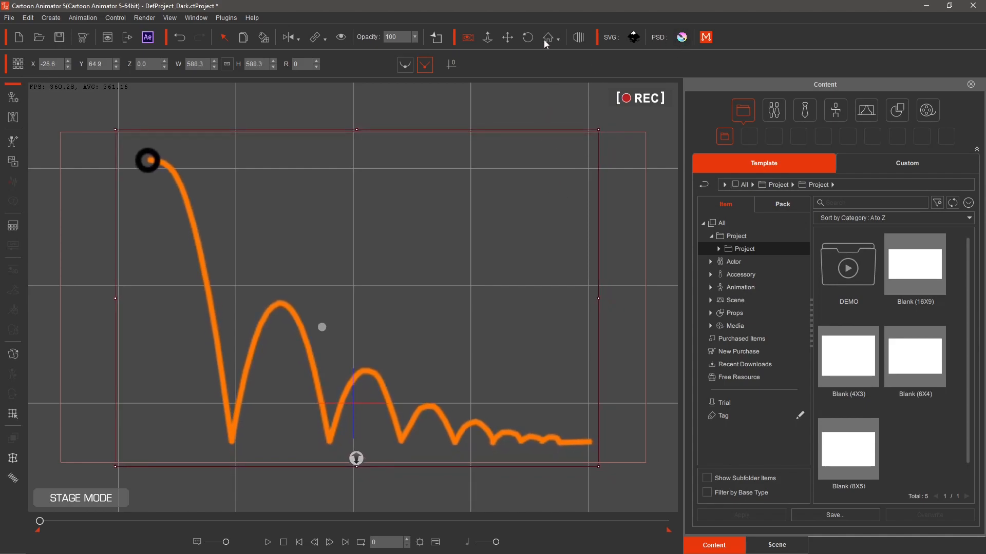
left_click(464, 41)
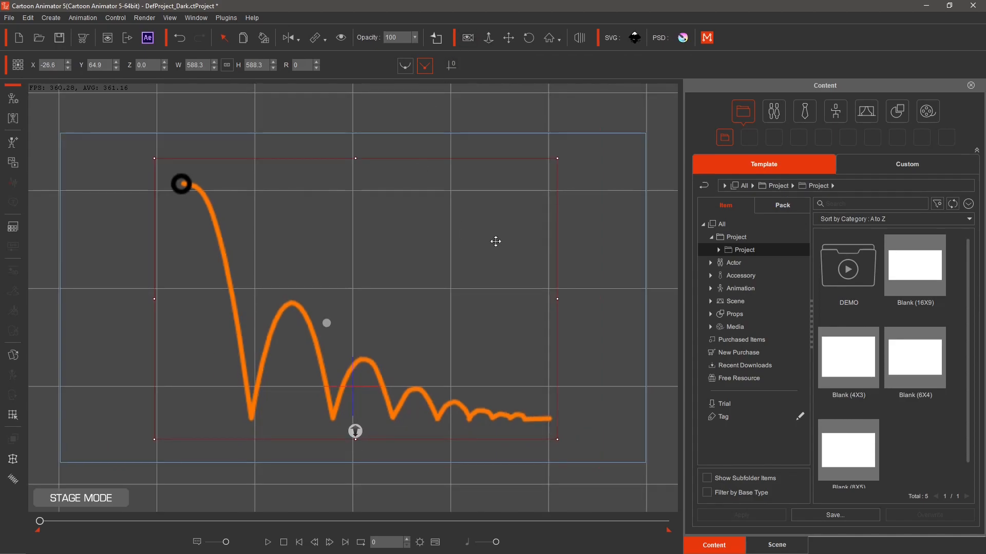
Add the Beach Ball from the custom props, scale it to about 18.8% and place it on the circle at the path's start.
left_click(902, 169)
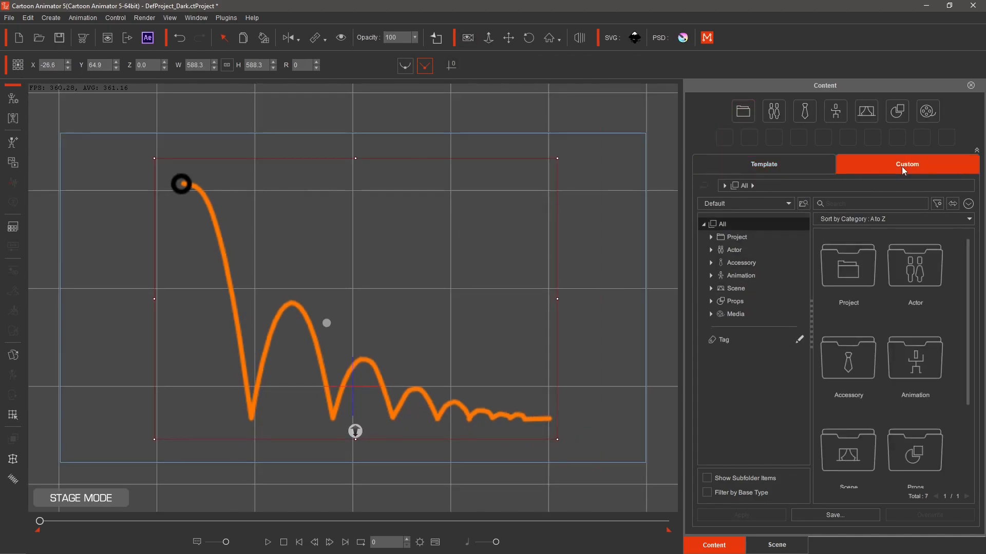
left_click(712, 301)
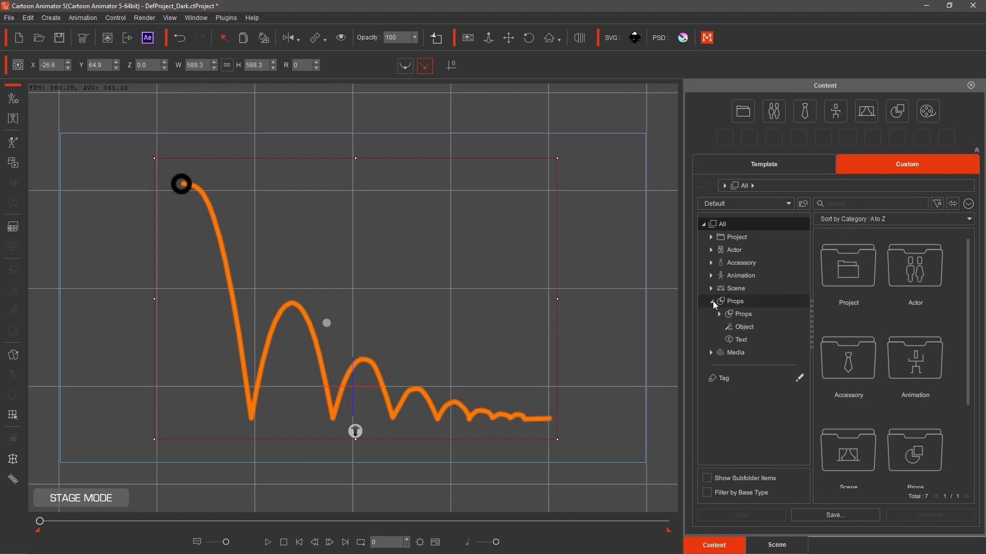
left_click(719, 315)
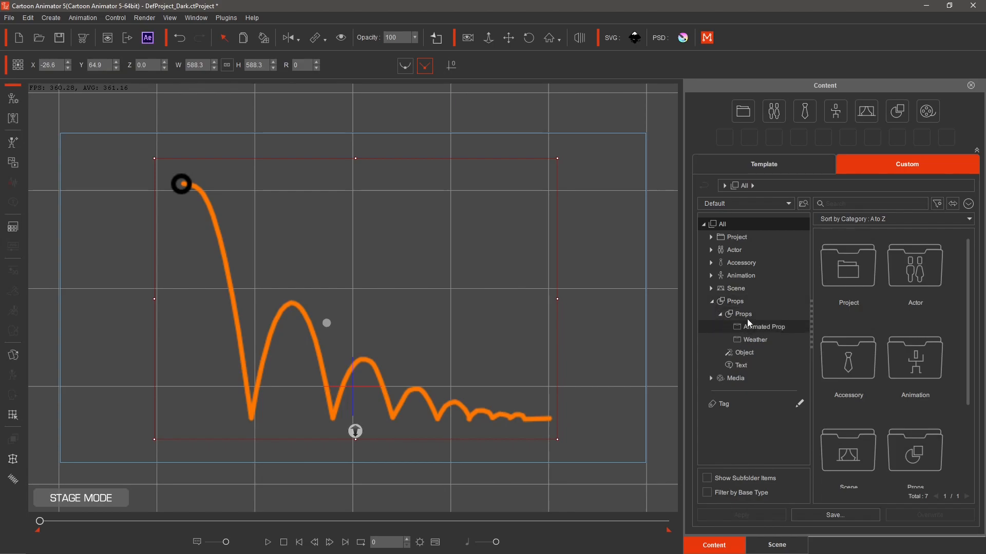
left_click(743, 314)
left_click_drag(836, 364, 352, 243)
left_click_drag(433, 161, 189, 174)
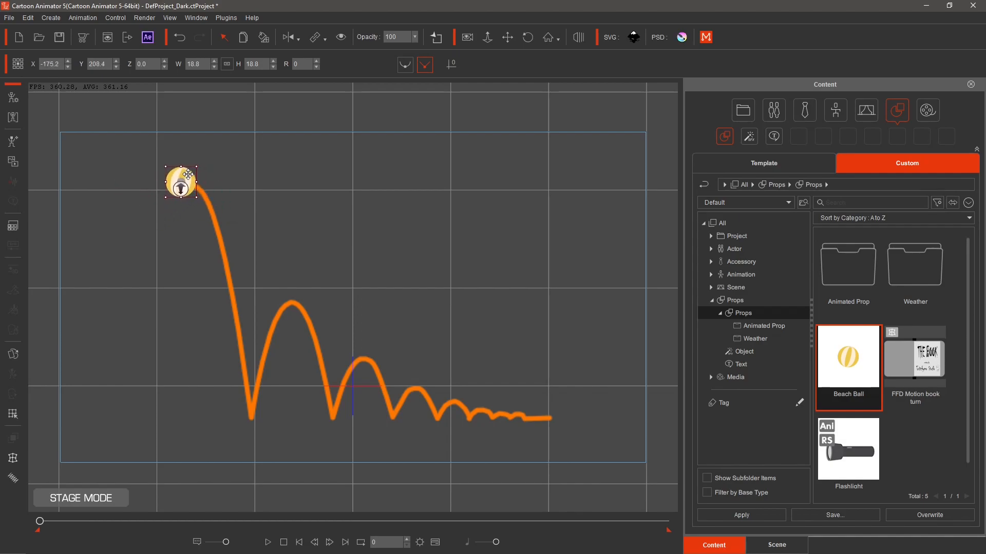
Show the timeline for only the beach ball and display its Transform track.
left_click(435, 542)
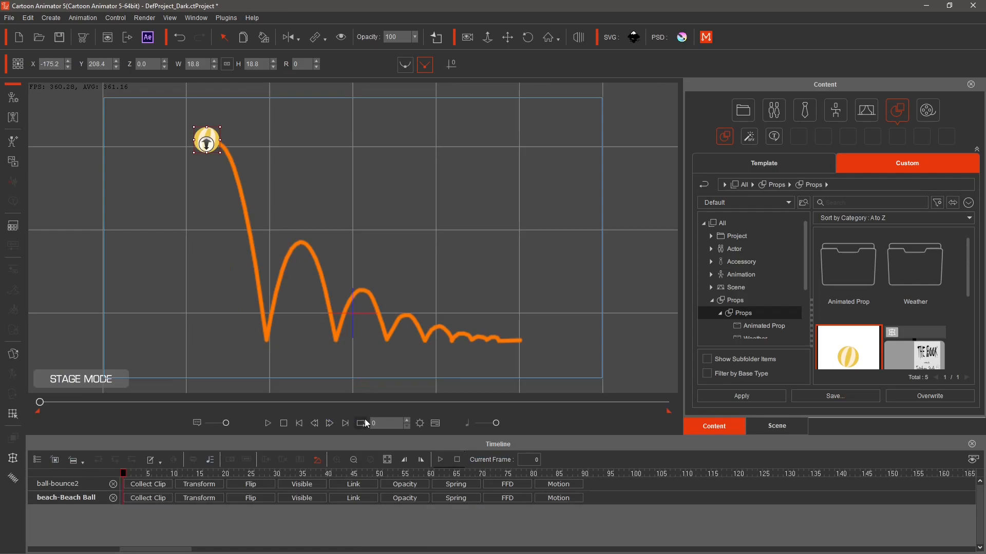
left_click(55, 461)
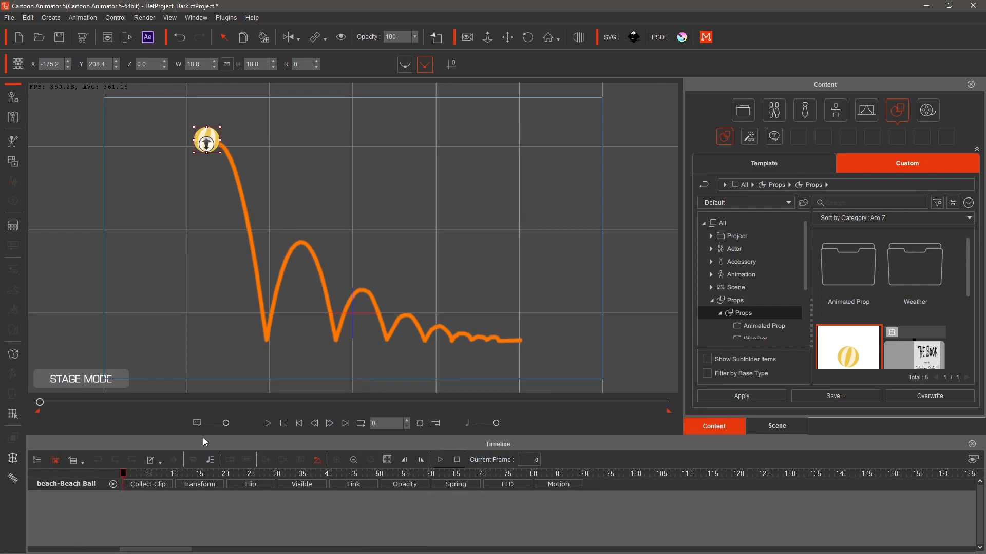
left_click(200, 485)
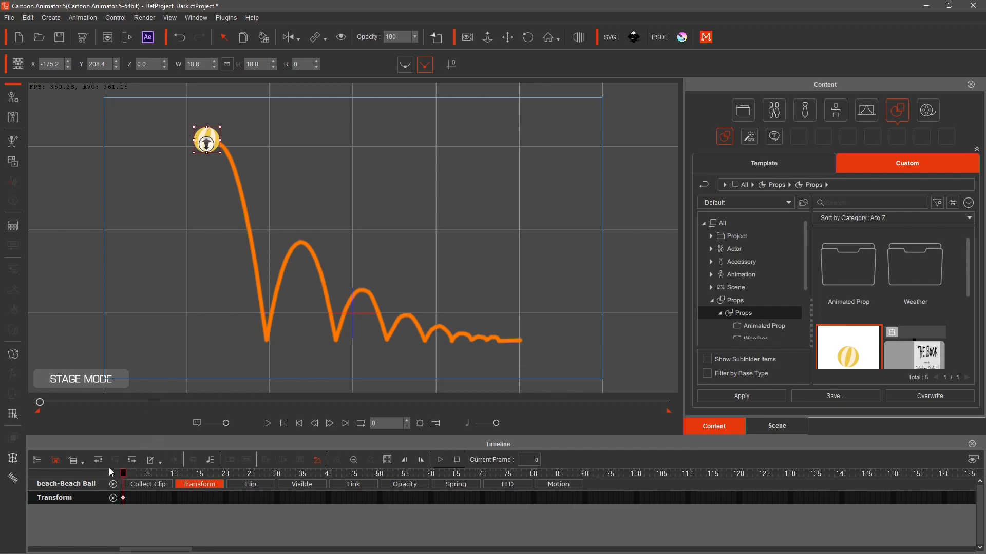
Keyframe the ball at the first ground contact on frame 20, the next peak on frame 32 and the second contact on frame 42.
left_click_drag(123, 473, 214, 473)
left_click_drag(210, 134, 270, 333)
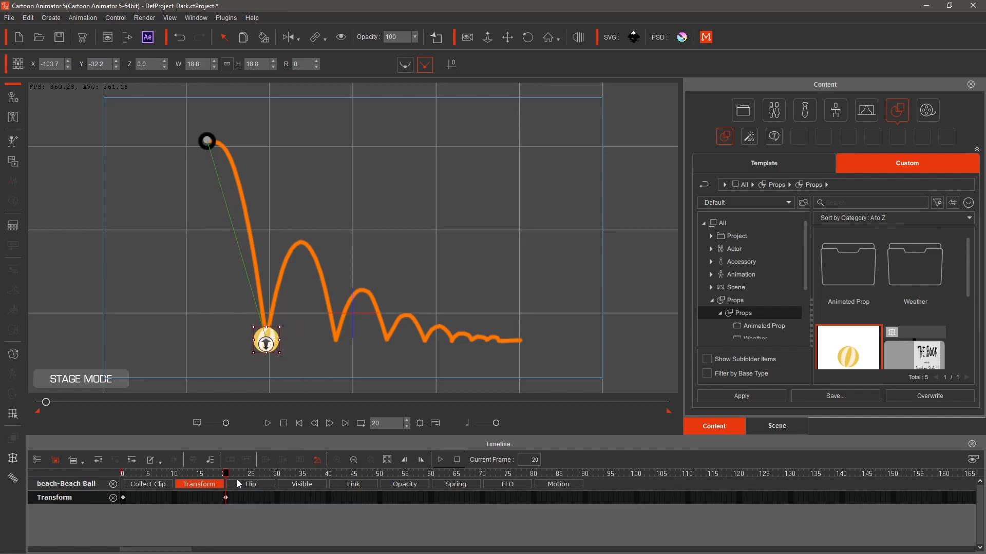
left_click_drag(229, 473, 286, 483)
left_click_drag(274, 332, 308, 235)
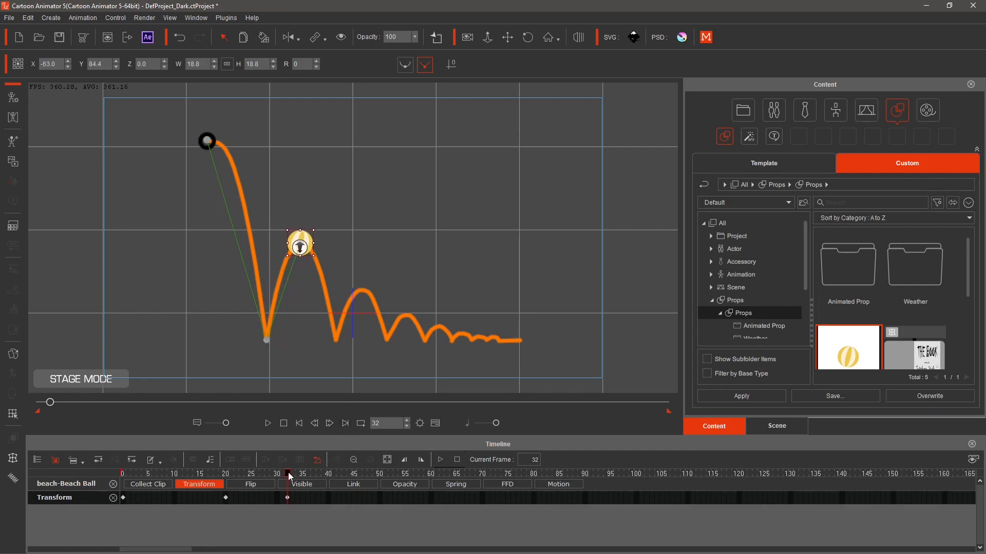
left_click_drag(304, 477, 338, 477)
left_click_drag(305, 236, 341, 332)
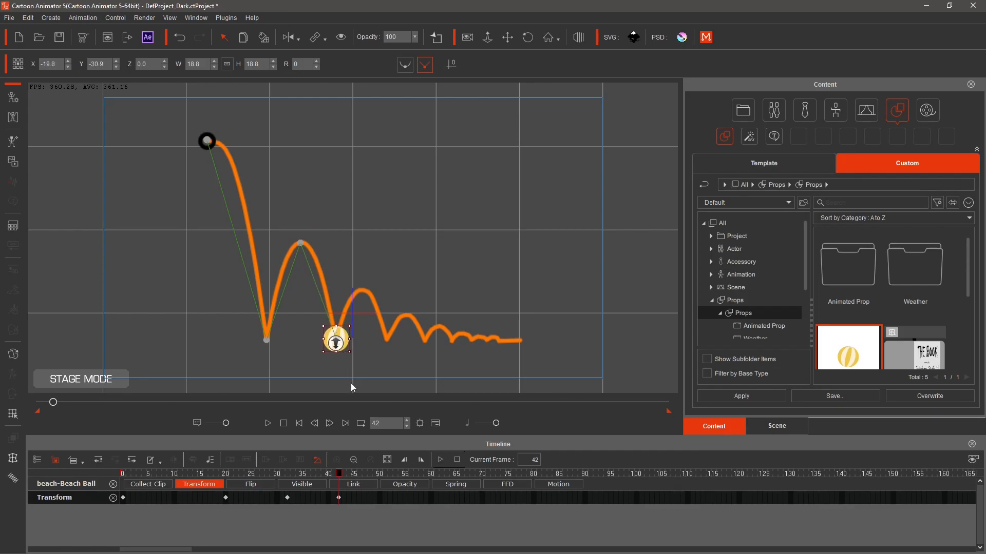
Keyframe the ball at the second bounce's peak on frame 52, its landing on frame 62 and the third bounce's peak on frame 69.
left_click_drag(343, 475, 391, 479)
left_click_drag(344, 332, 371, 284)
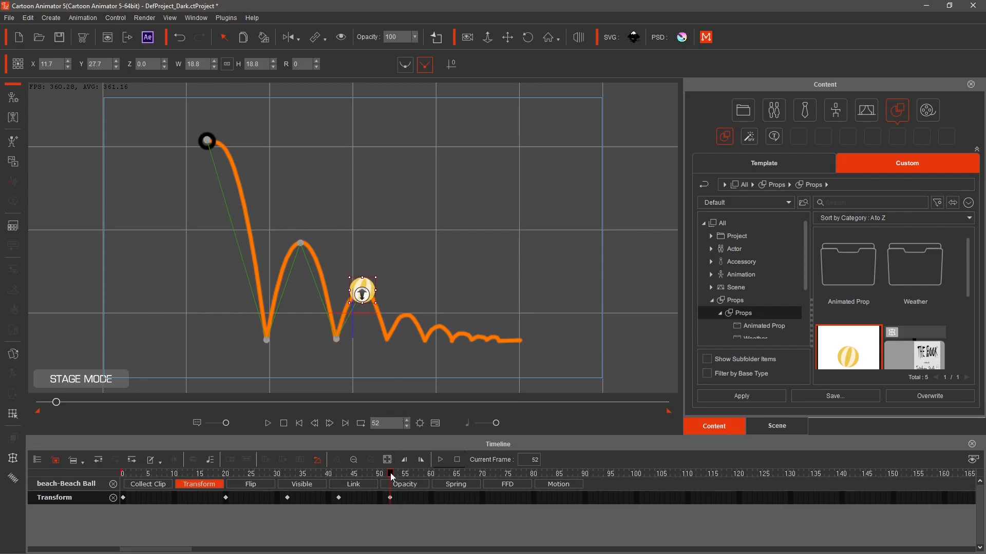
left_click_drag(390, 473, 440, 478)
left_click_drag(368, 285, 394, 331)
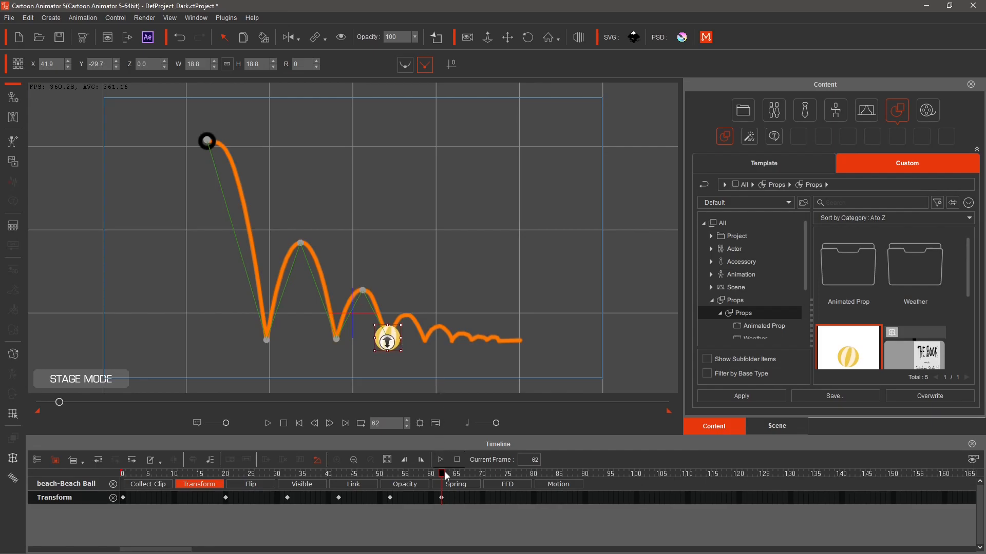
left_click_drag(442, 474, 480, 475)
left_click_drag(397, 333, 416, 308)
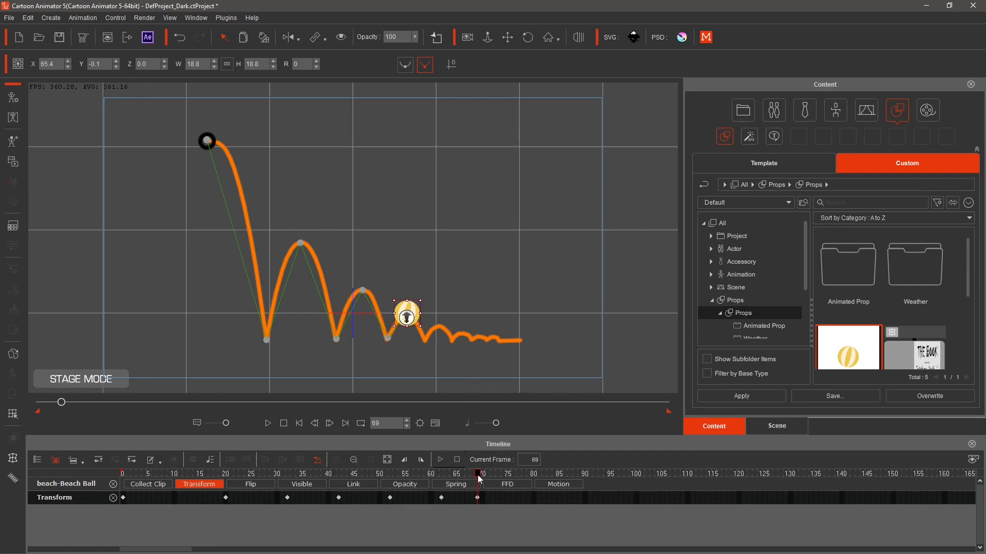
Keyframe the ball at the third bounce's landing on frame 76, the fourth bounce's peak on frame 83 and its landing on frame 88.
left_click_drag(480, 479, 513, 478)
left_click_drag(416, 307, 432, 333)
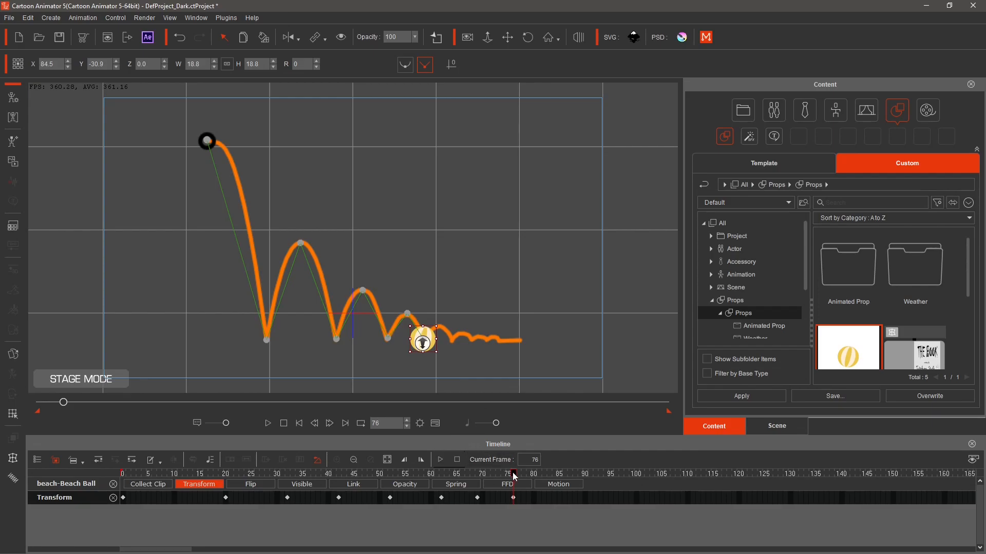
left_click_drag(515, 477, 549, 476)
left_click_drag(431, 329, 448, 316)
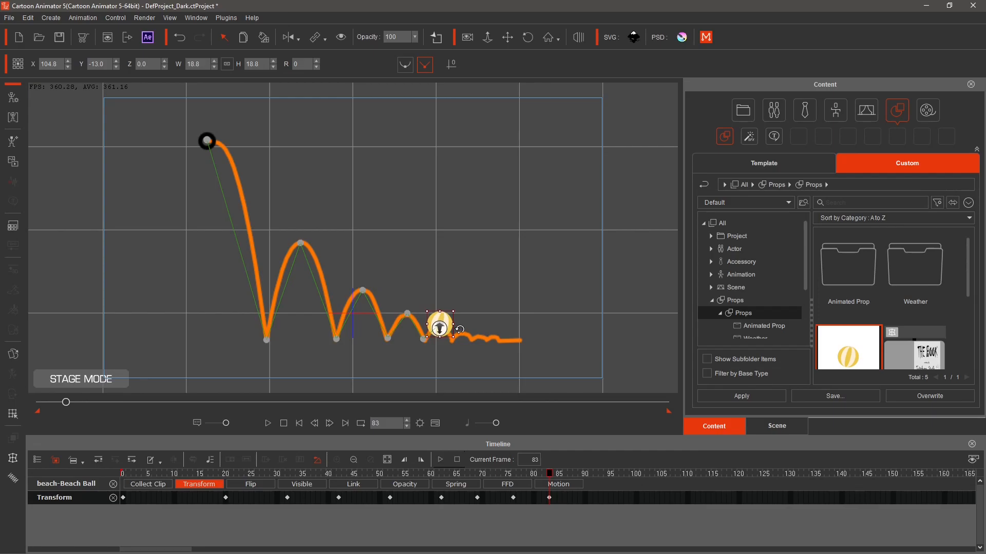
left_click_drag(556, 475, 572, 479)
left_click_drag(448, 315, 461, 330)
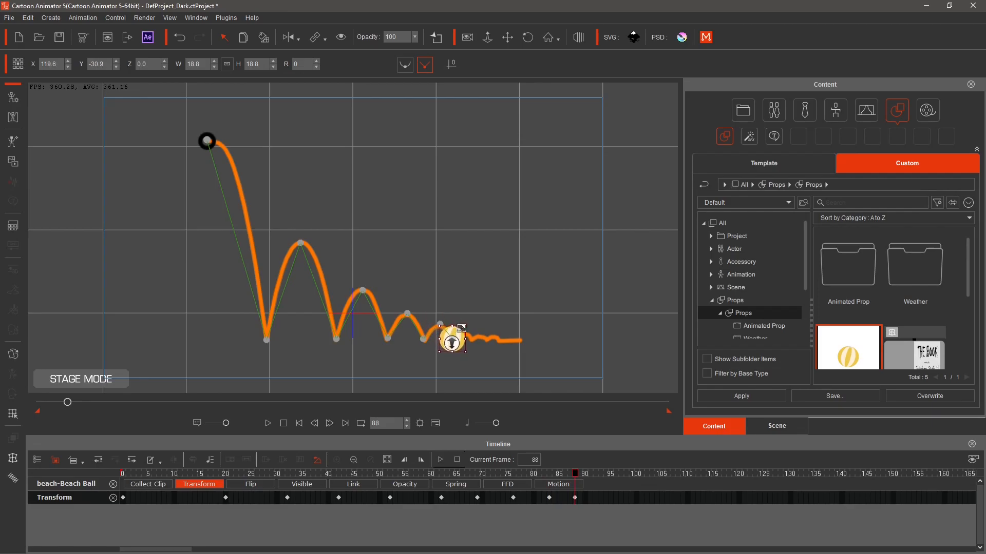
Add ball position keyframes at frames 92 and 96 for the next small bounce along the path.
left_click(590, 475)
left_click_drag(461, 334, 466, 327)
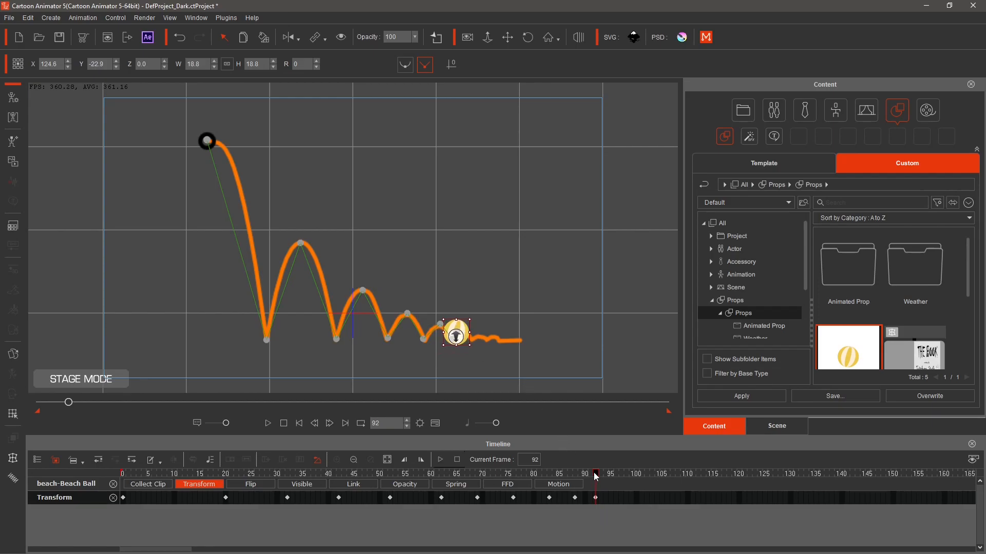
left_click_drag(596, 478, 616, 477)
left_click_drag(463, 328, 468, 323)
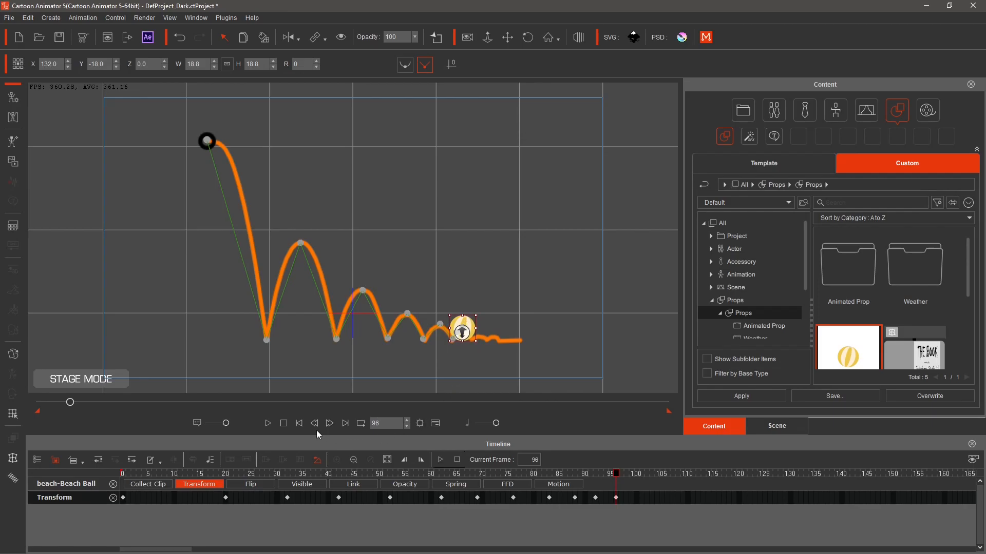
Nudge the motion-path point at the first ground contact onto the curve's low point, and preview the ball animation.
left_click_drag(616, 474, 350, 473)
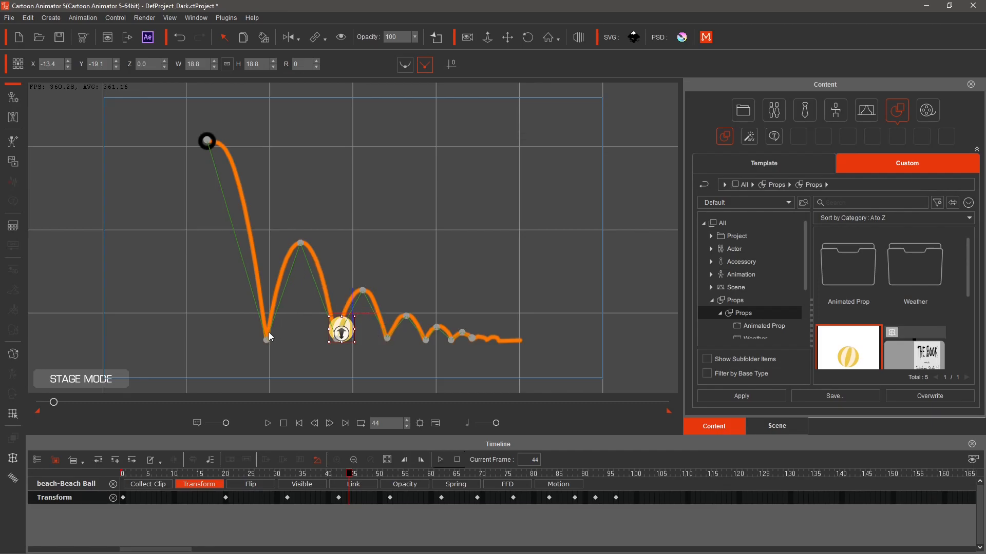
left_click_drag(267, 338, 266, 340)
left_click(269, 423)
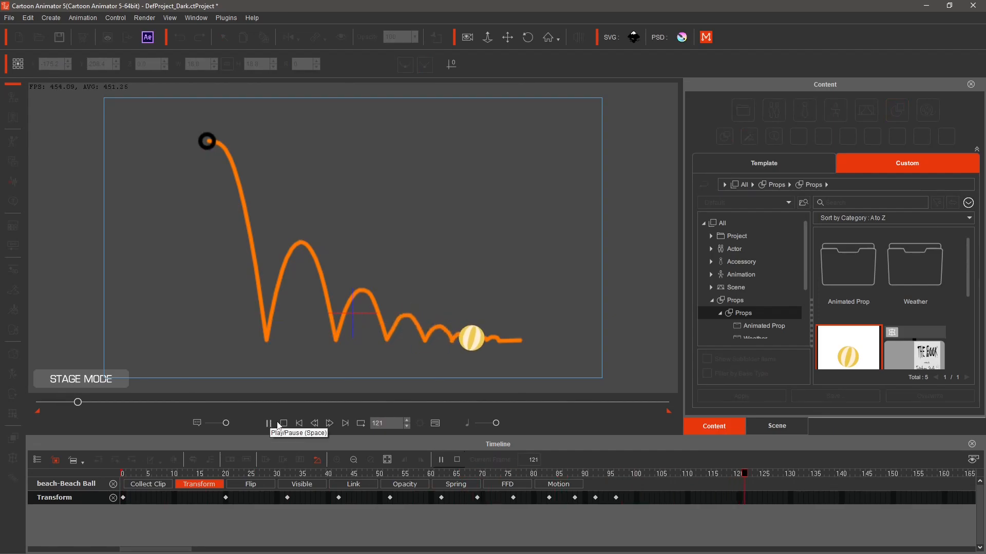
left_click(284, 424)
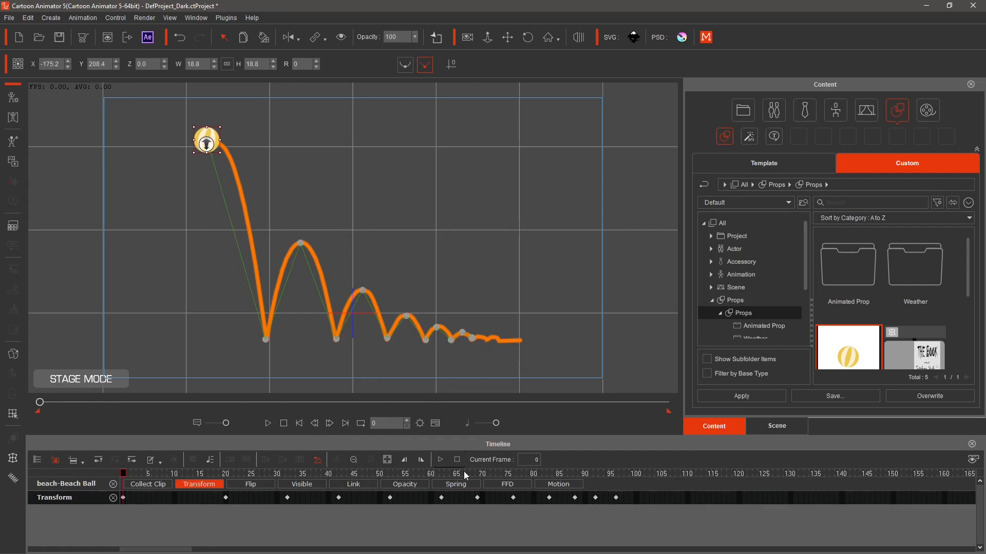
Keyframe the ball at the next ground contact on frame 100 and just past the end of the drawn path on frame 130.
left_click_drag(123, 475, 616, 495)
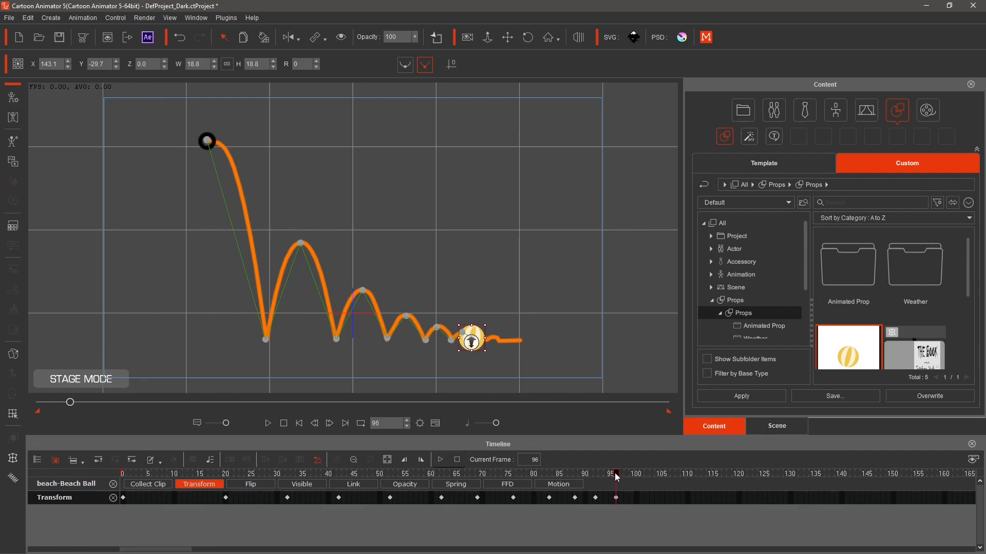
left_click_drag(617, 478, 639, 481)
mouse_move(484, 334)
left_mouse_down()
mouse_move(550, 346)
mouse_move(495, 333)
left_mouse_up()
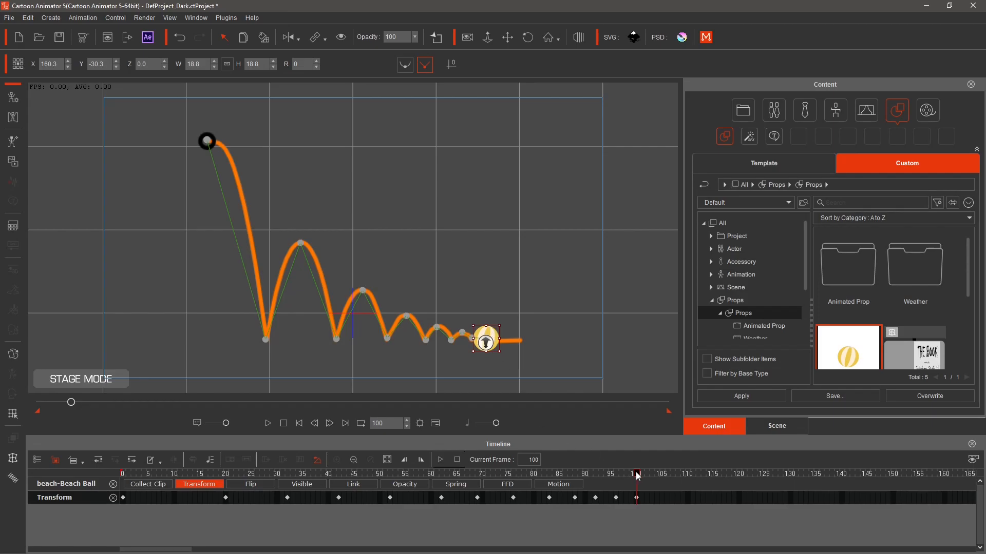
left_click_drag(638, 476, 791, 475)
left_click_drag(496, 334, 537, 330)
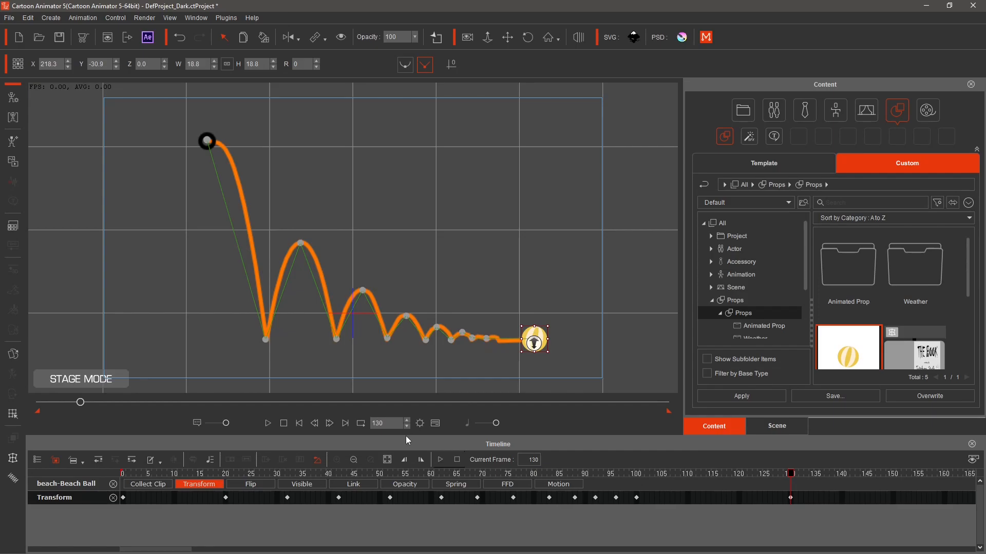
Add a slightly raised ball keyframe at frame 99 for the last tiny bounce, and return the playhead to frame 0.
left_click_drag(791, 475, 541, 461)
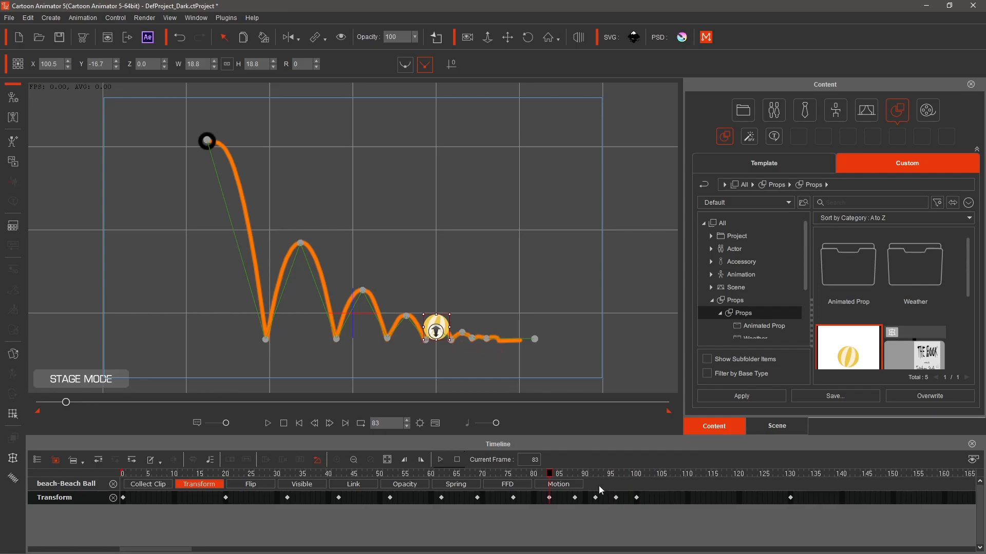
left_click_drag(552, 475, 631, 483)
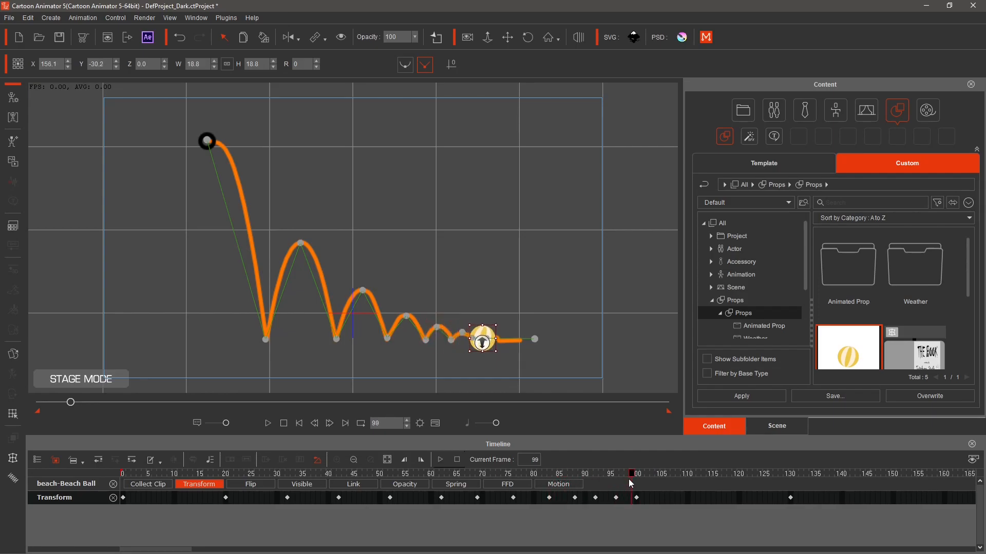
left_click_drag(482, 332, 482, 331)
left_click_drag(633, 478, 533, 473)
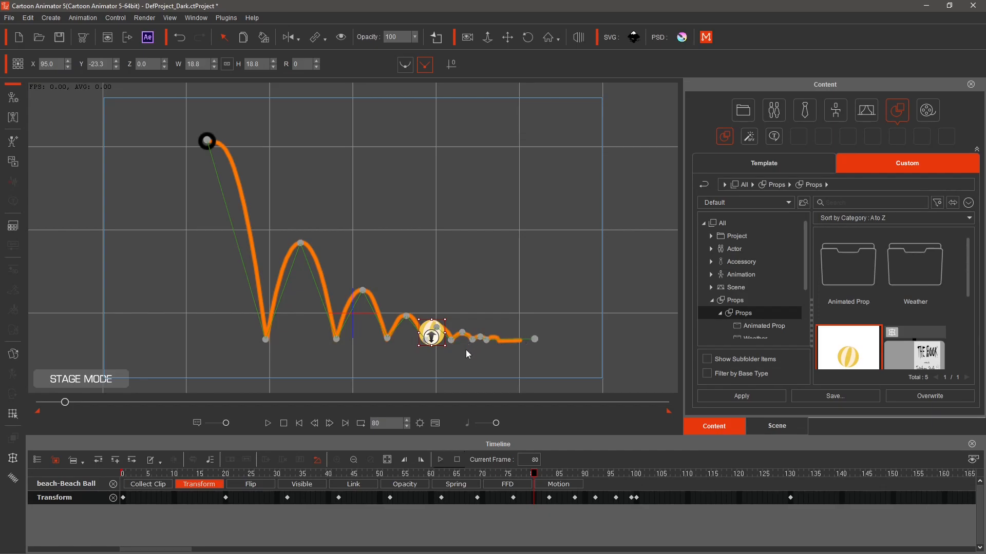
left_click(285, 423)
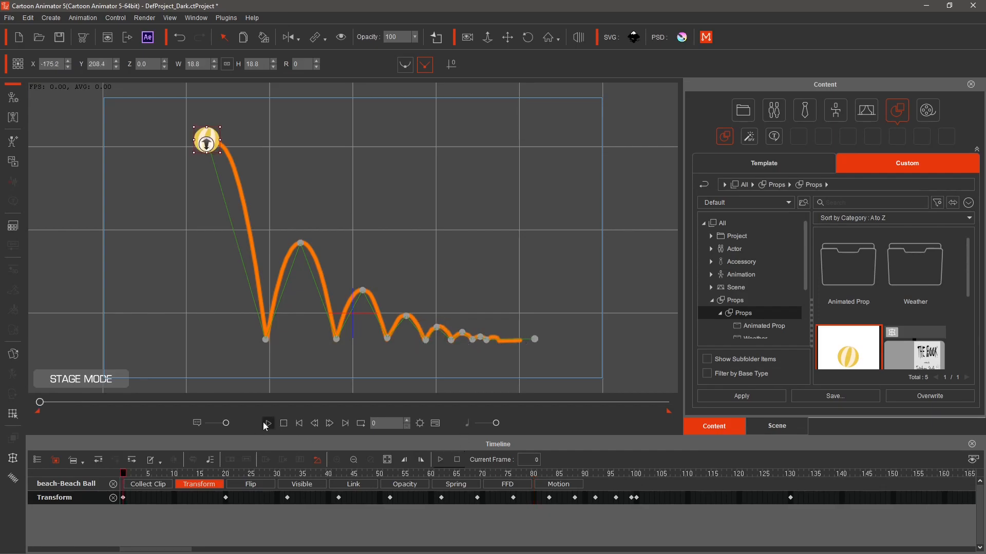
Preview the ball bounce, and keyframe the ball at frame 1 farther along the curve's start, at about X -154, Y 200.
left_click(264, 423)
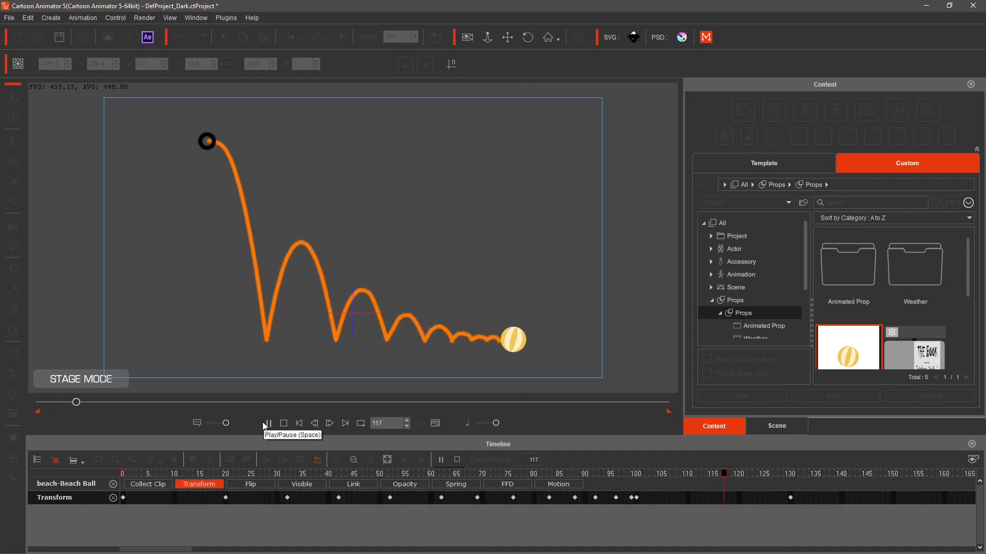
left_click(284, 424)
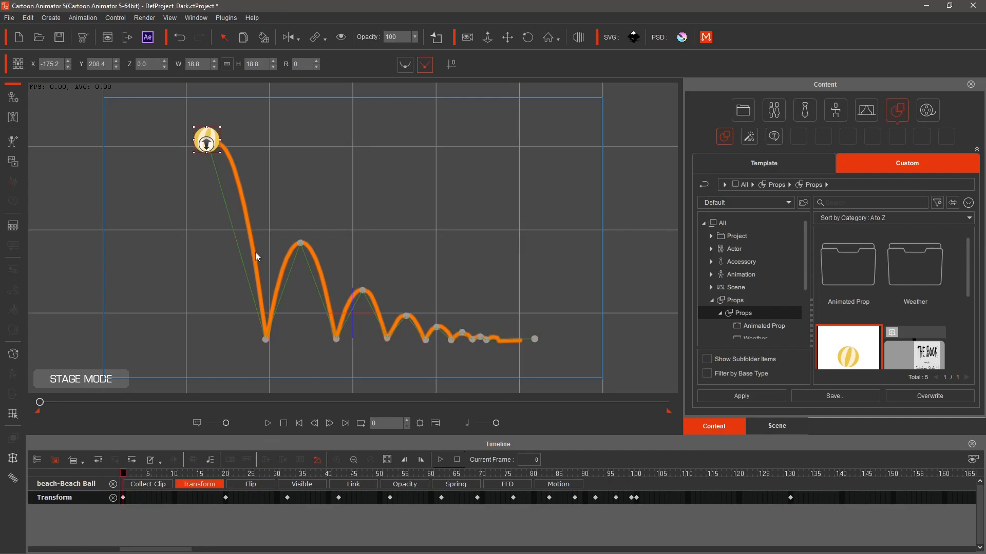
left_click(128, 476)
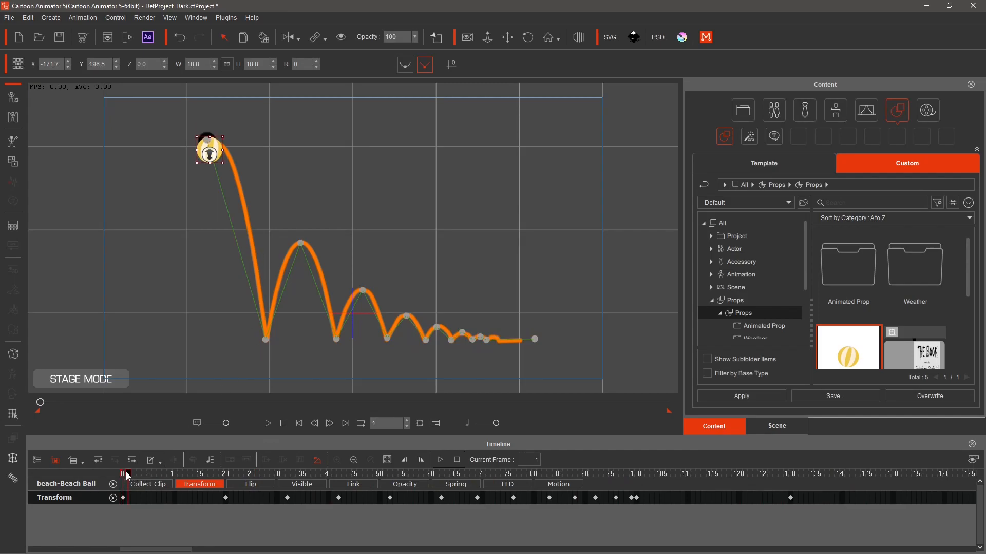
left_click_drag(216, 143, 231, 142)
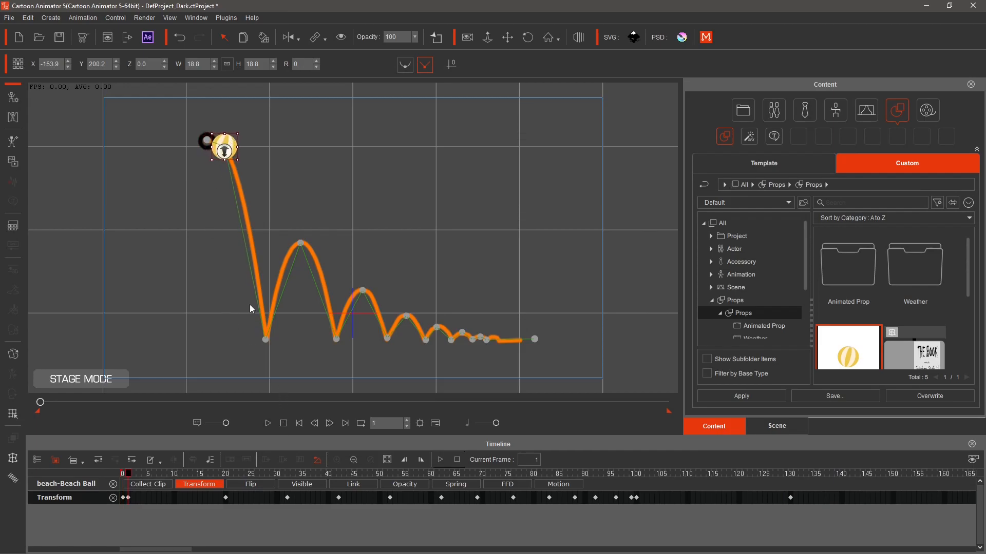
Play back the revised bounce from frame 0, and stop the playback.
mouse_move(127, 473)
left_mouse_down()
mouse_move(204, 473)
mouse_move(123, 473)
left_mouse_up()
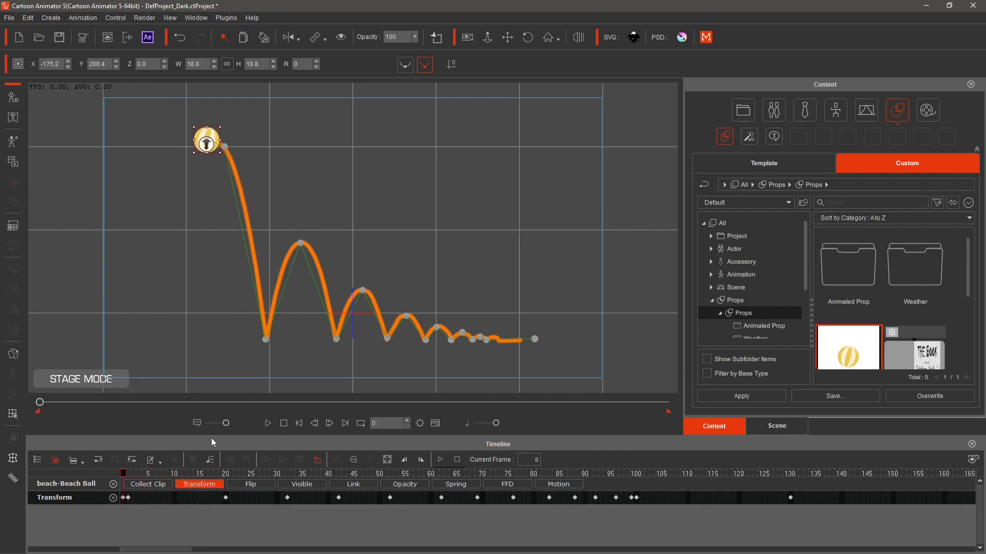
left_click(267, 423)
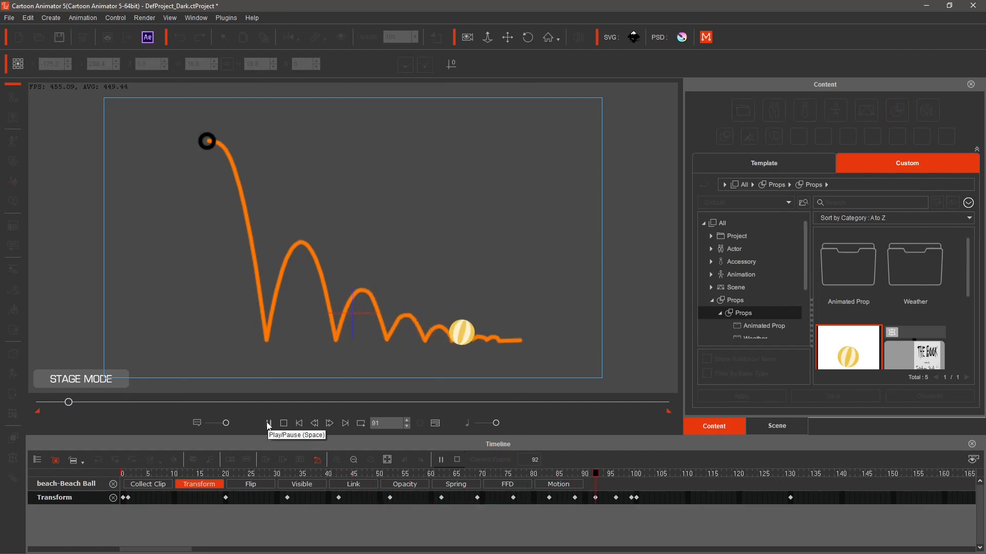
left_click(284, 424)
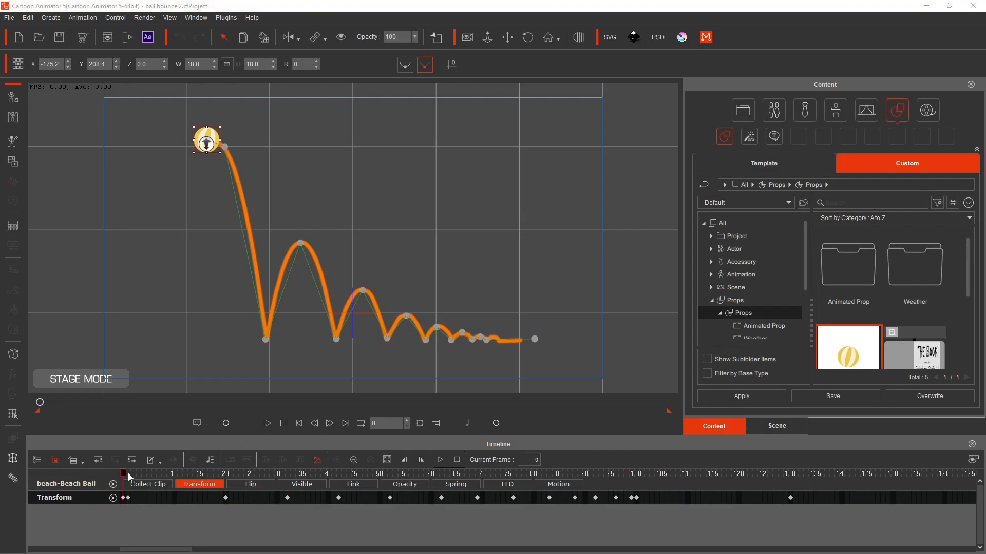
Rotate the ball to 50 degrees at frame 20, and to just over 93 degrees at the frame 32 peak.
left_click(128, 473)
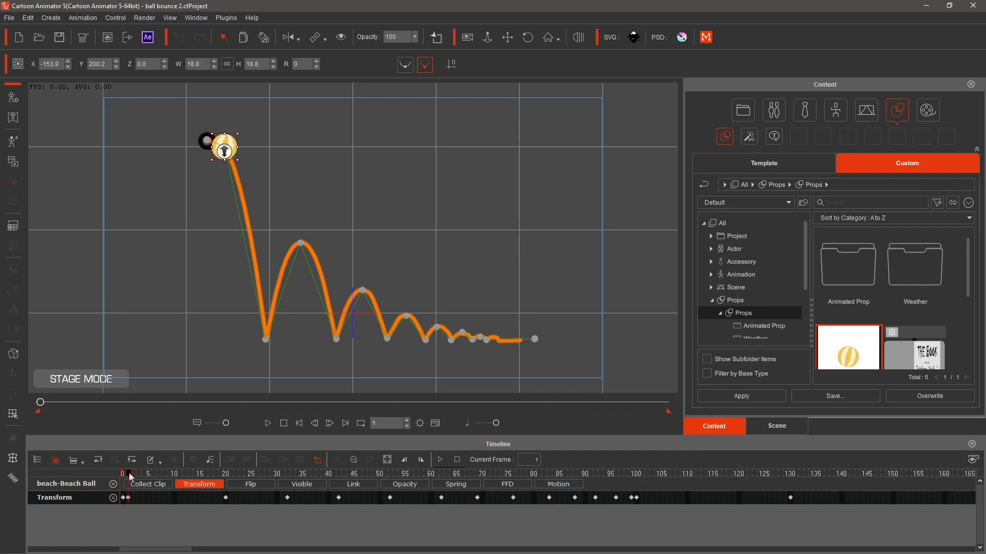
left_click_drag(128, 475, 226, 481)
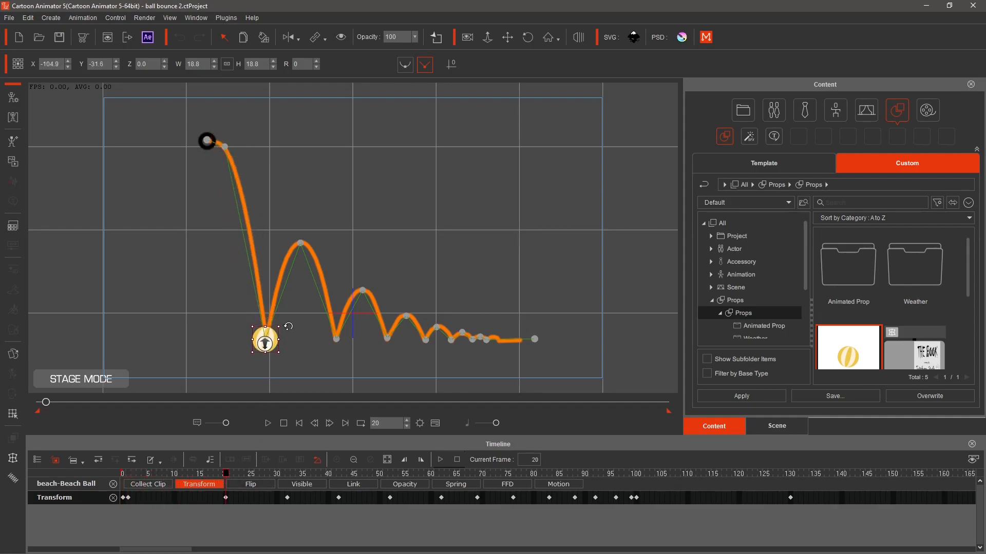
left_click_drag(288, 326, 284, 347)
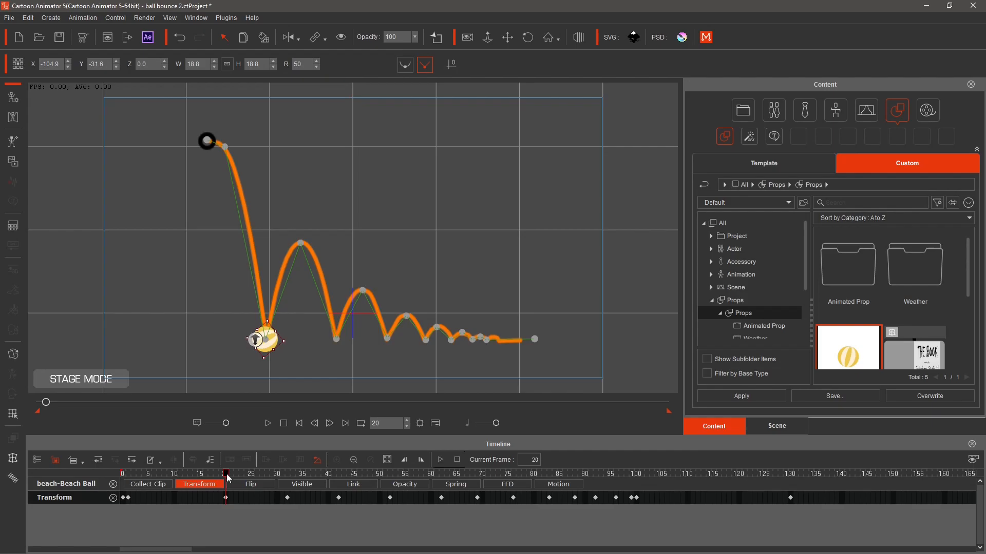
left_click_drag(228, 476, 289, 480)
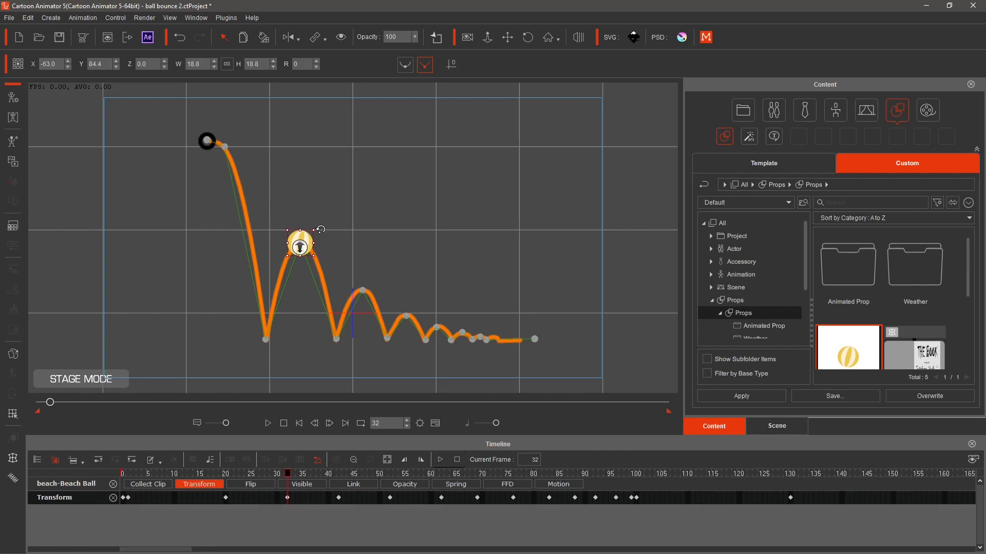
left_click_drag(320, 227, 315, 267)
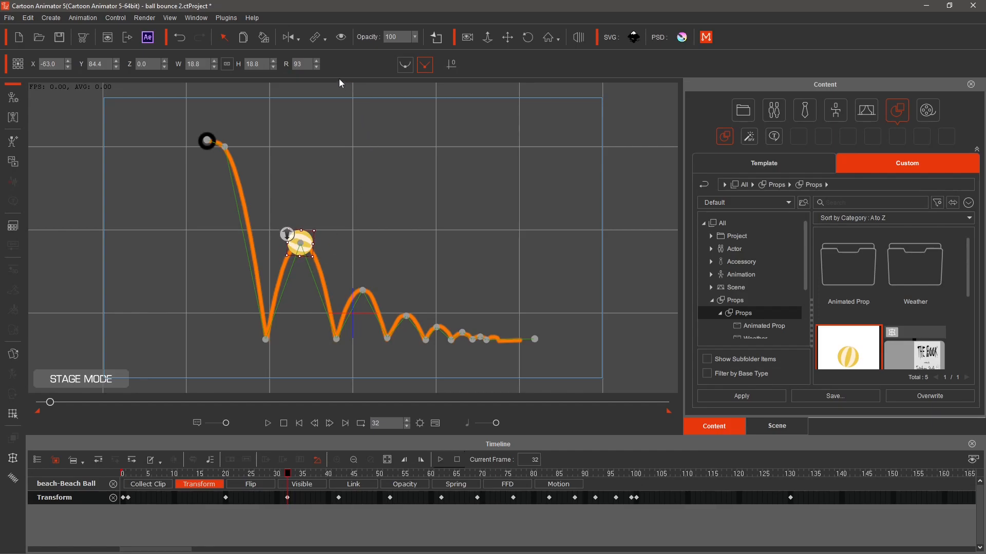
left_click(317, 61)
Rotate the ball to 150 degrees at the frame 42 ground contact and to about 200 degrees at the frame 52 peak.
left_click_drag(288, 473, 338, 478)
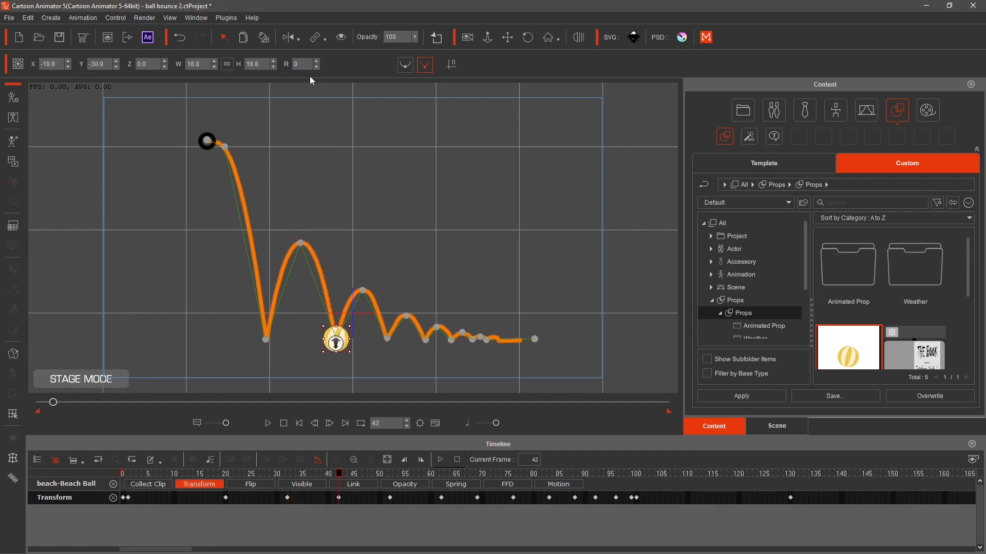
left_click(316, 63)
left_click_drag(316, 63, 316, 63)
left_click_drag(359, 331, 329, 359)
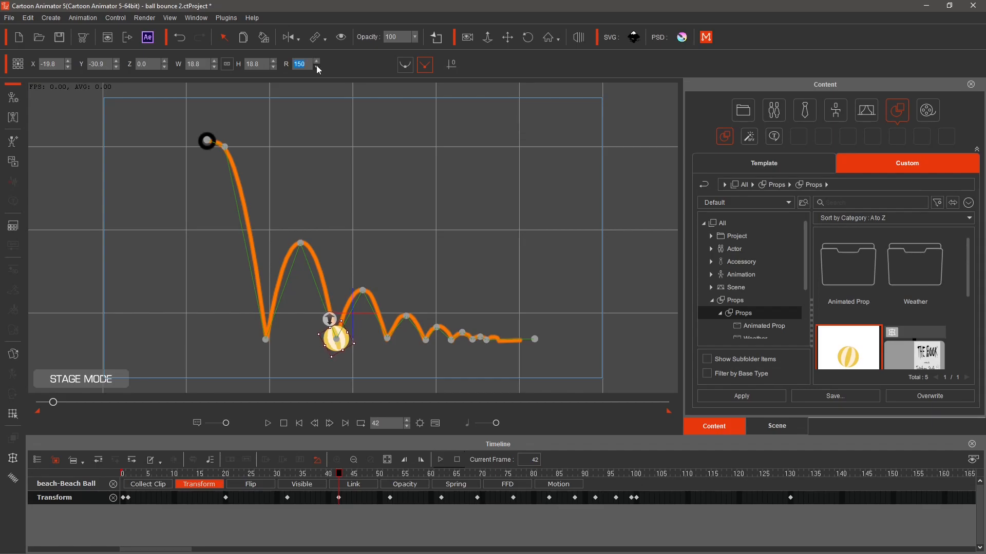
left_click_drag(337, 471, 393, 488)
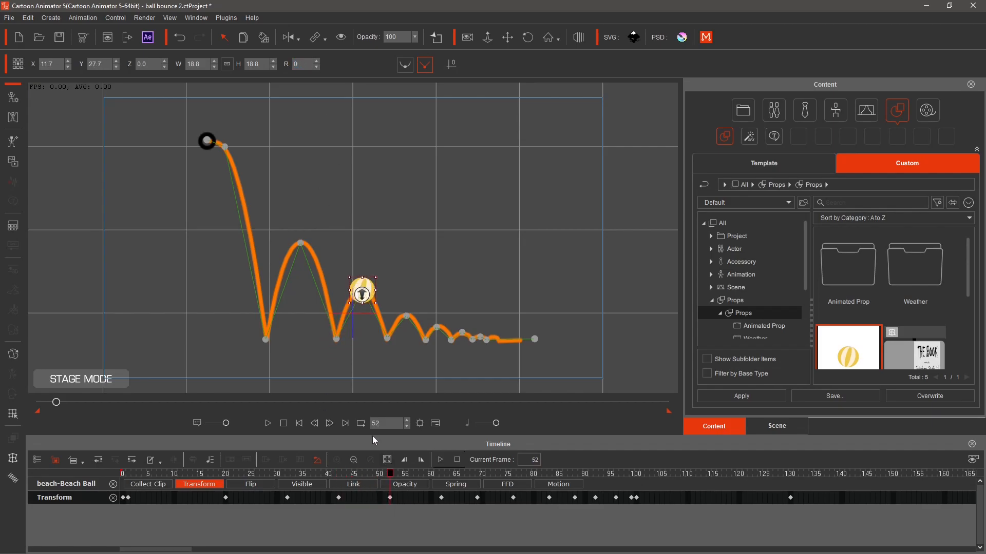
left_click_drag(382, 269, 333, 304)
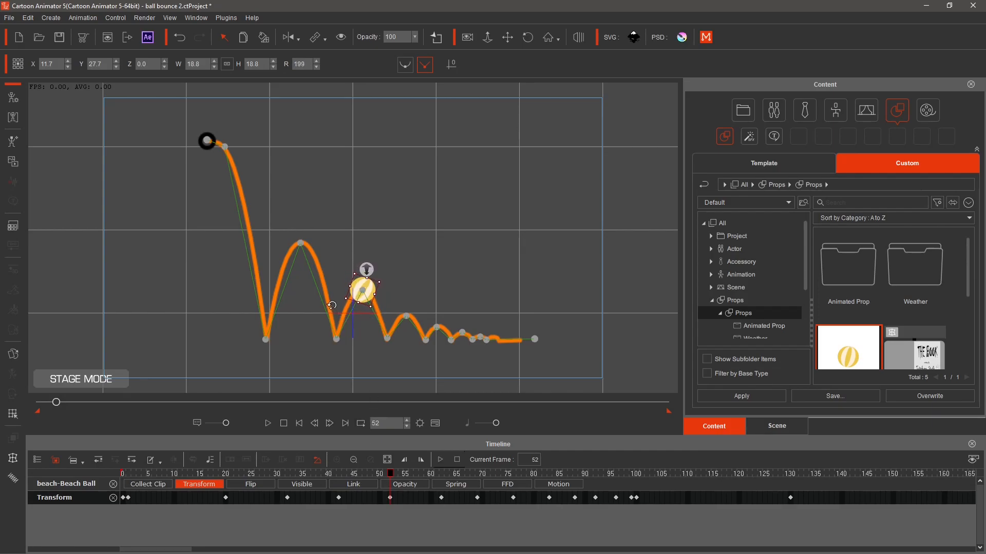
left_click(317, 61)
Rotate the ball to 250 degrees at the frame 62 ground contact.
left_click_drag(390, 473, 442, 485)
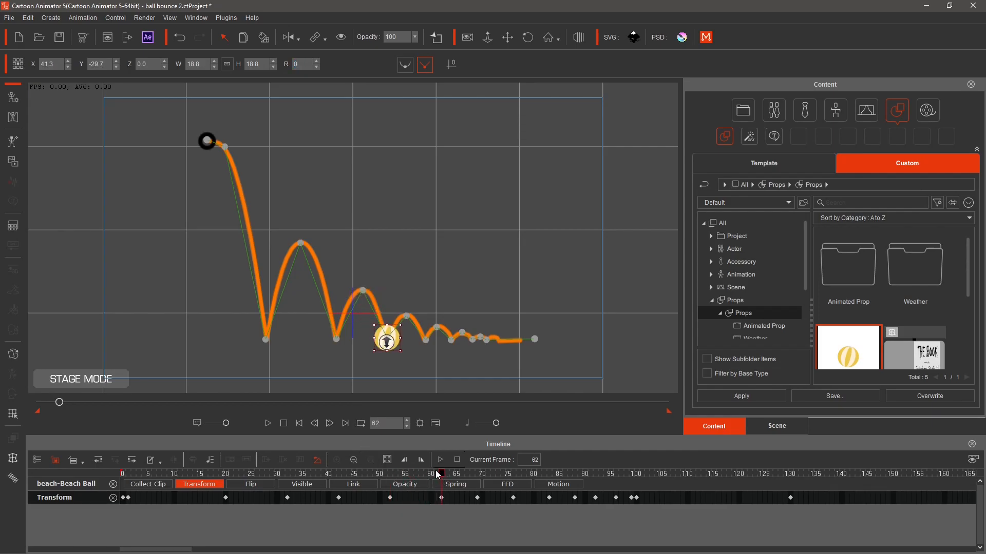
left_click_drag(414, 332, 358, 314)
left_click(316, 61)
left_click(317, 61)
left_click(316, 68)
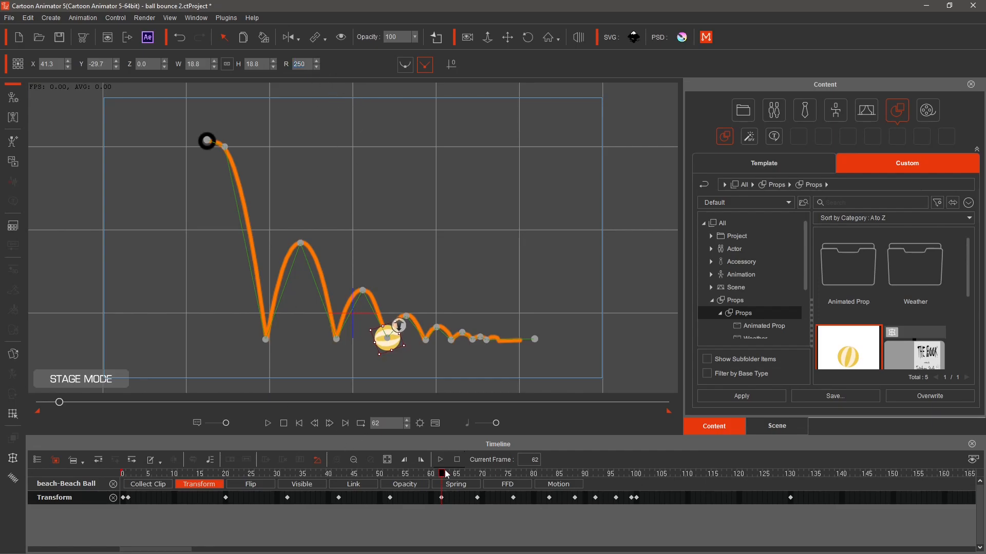
Scrub through the rotating ball animation, and rotate the ball to about 71 degrees at the frame 76 ground contact.
left_click_drag(442, 471, 87, 429)
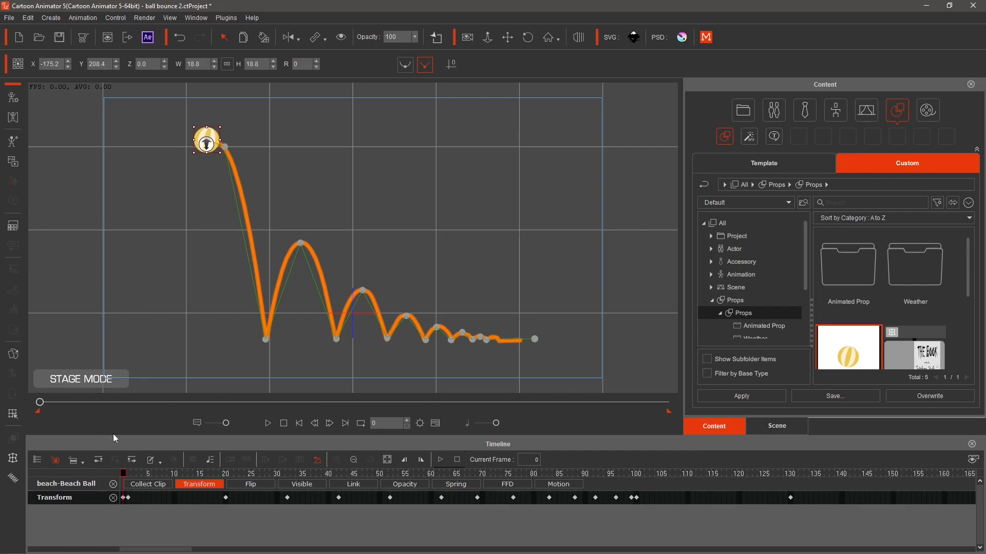
left_click_drag(125, 474, 513, 544)
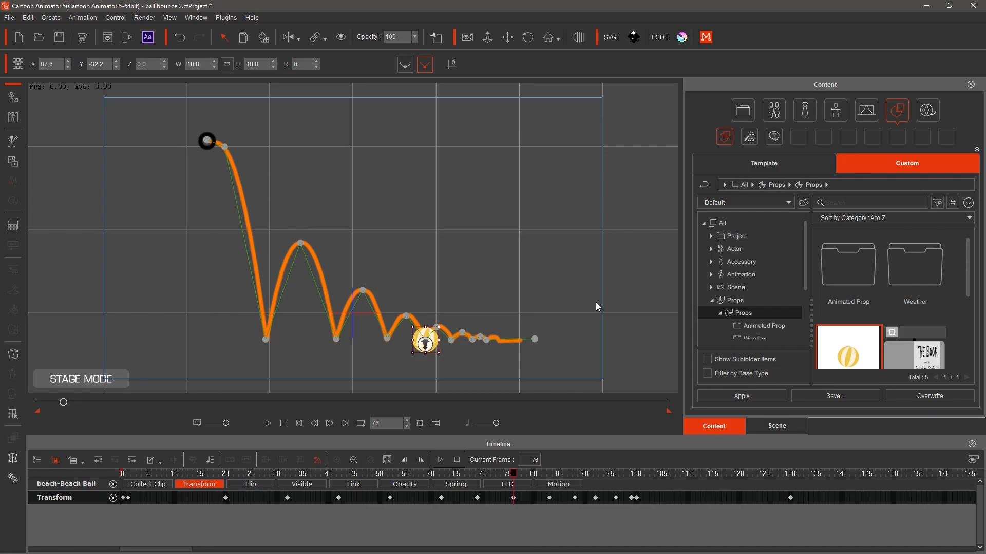
left_click_drag(514, 480, 479, 483)
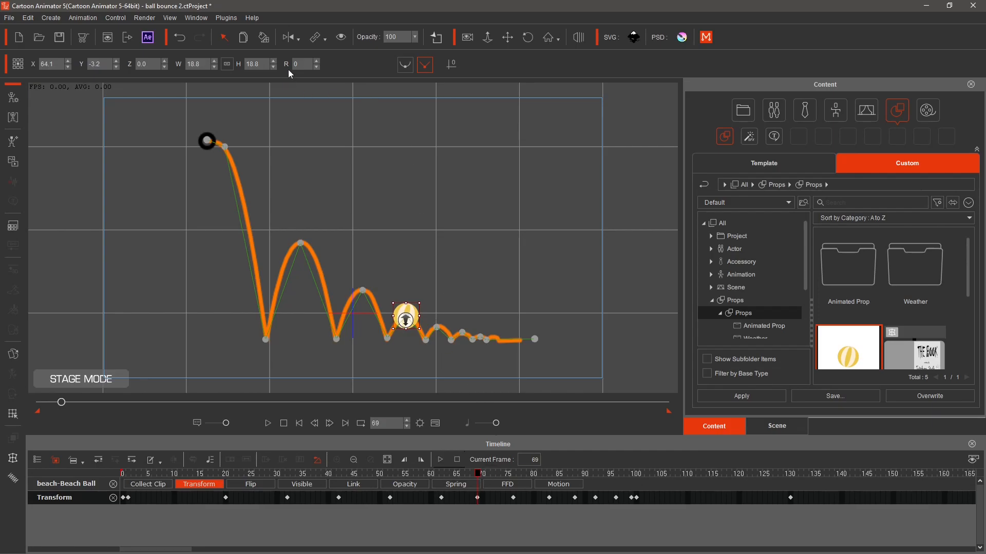
left_click_drag(478, 480, 511, 492)
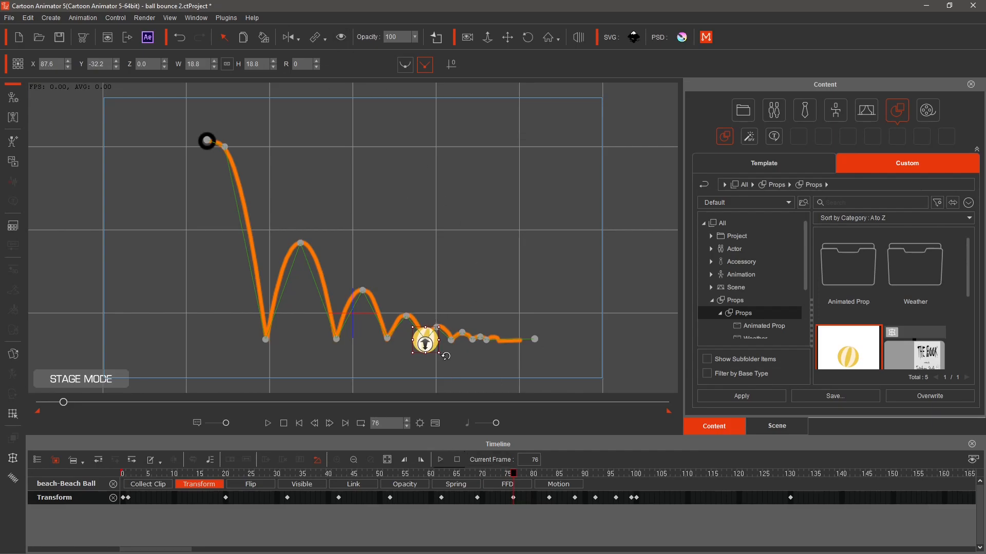
left_click_drag(442, 354, 419, 360)
left_click(316, 61)
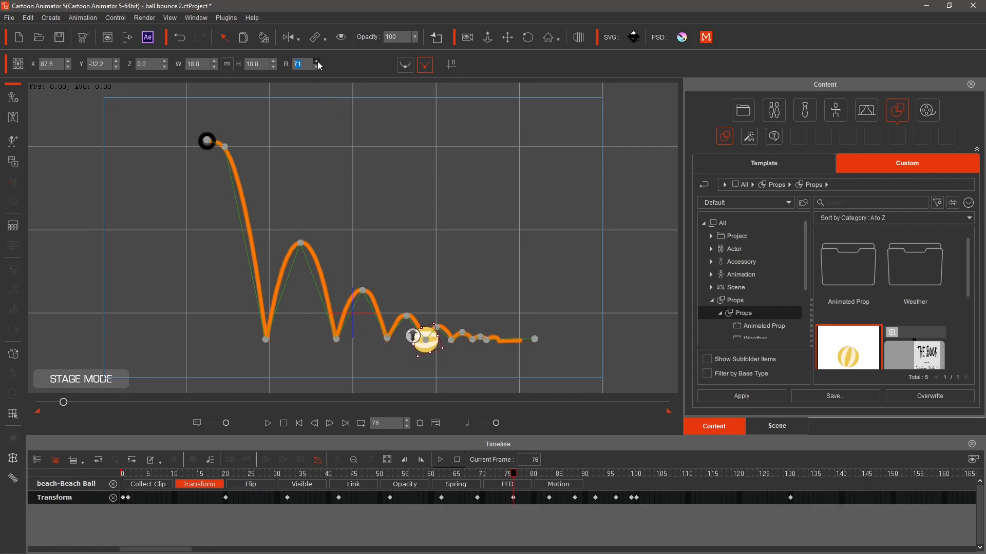
Rotate the ball to about 125 degrees at the frame 83 peak, fine-tuning the angle slightly upward.
left_click_drag(514, 473, 549, 473)
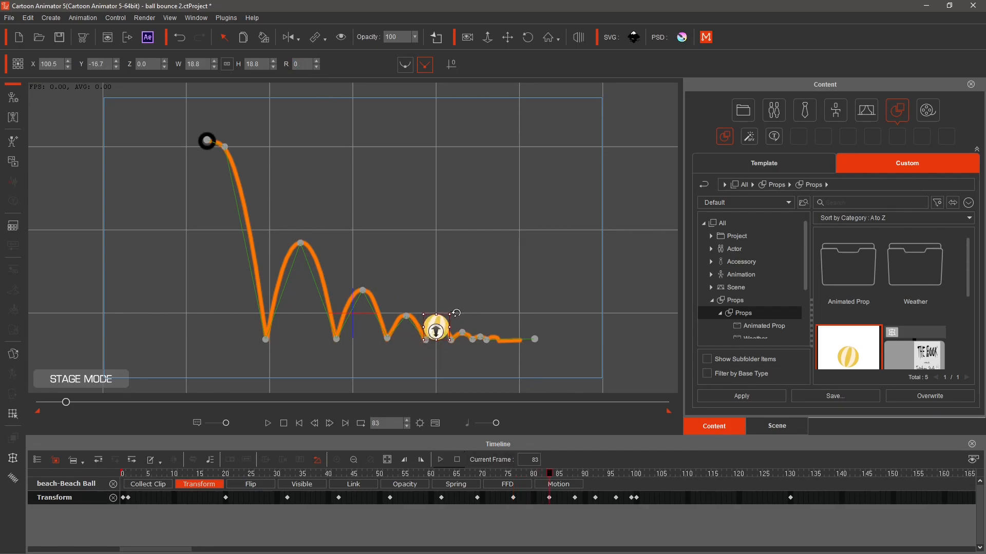
left_click_drag(456, 313, 436, 365)
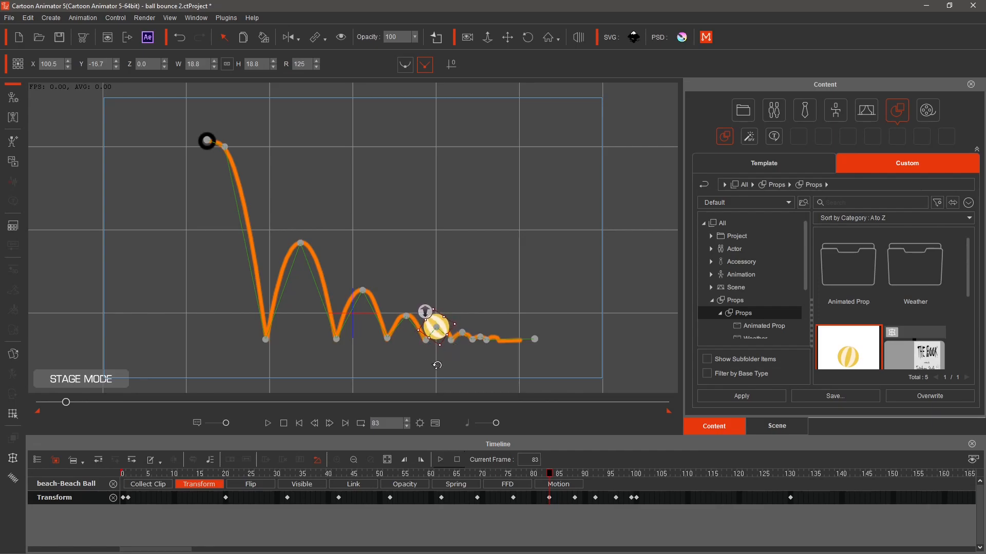
left_click(316, 63)
left_click(316, 61)
left_click(317, 61)
left_click(317, 61)
Rotate the ball to about 182 degrees at the frame 88 ground contact, fine-tuning the angle slightly downward.
left_click_drag(550, 473, 575, 474)
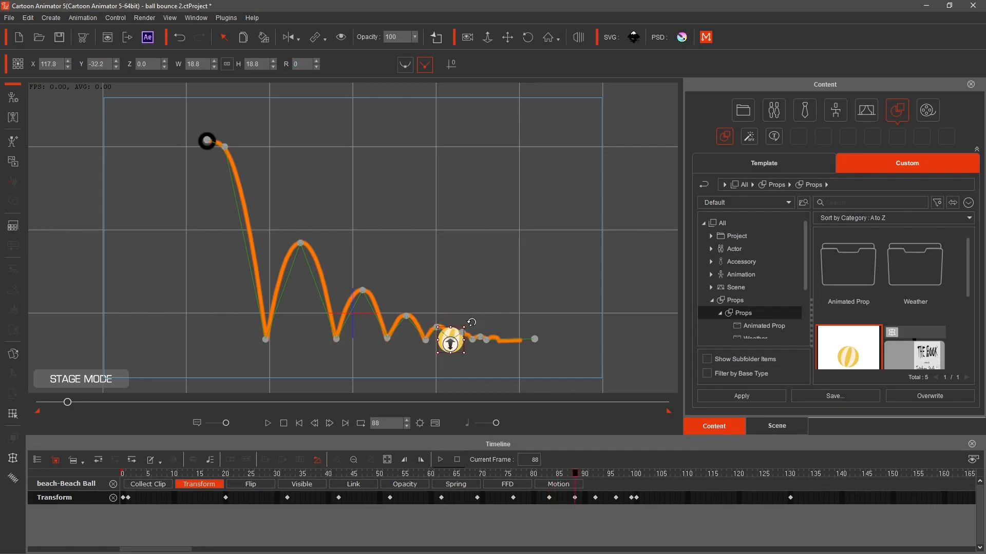
left_click_drag(479, 344, 414, 368)
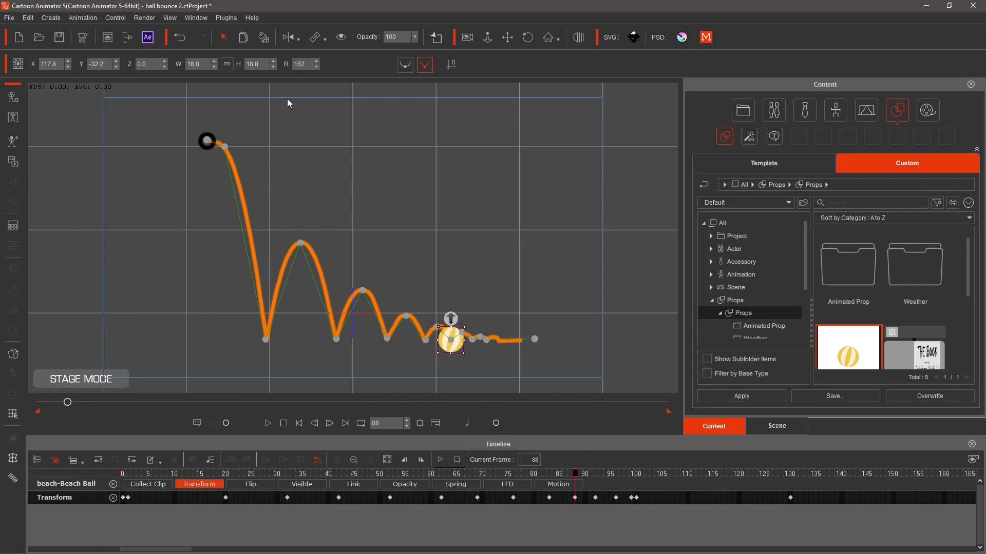
left_click(318, 67)
left_click(318, 67)
left_click(317, 67)
left_click(318, 67)
left_click(317, 67)
Rotate the ball to 232 degrees at frame 92 and to about 319 degrees at frame 96.
left_click_drag(575, 474, 596, 475)
left_click_drag(473, 354, 469, 297)
left_click(317, 67)
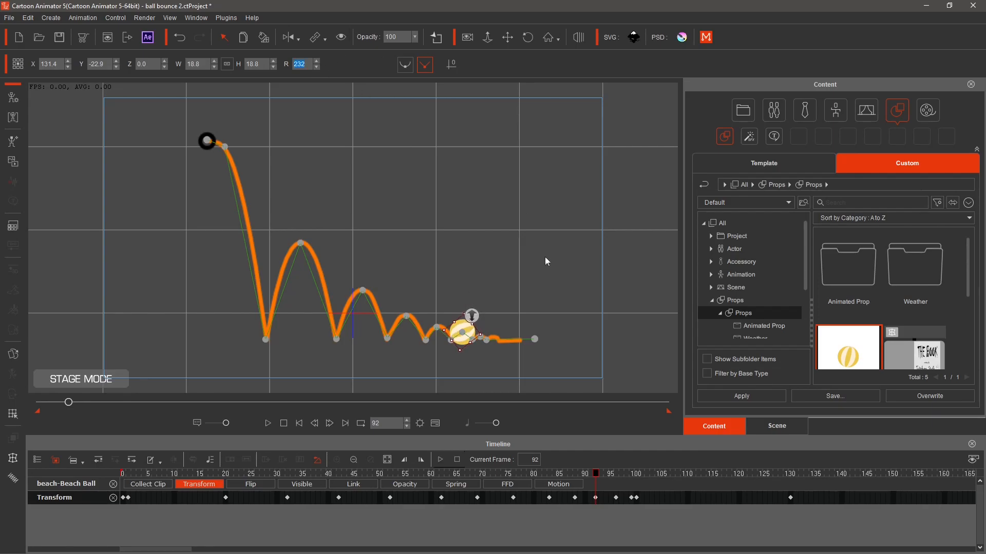
left_click_drag(598, 477, 616, 476)
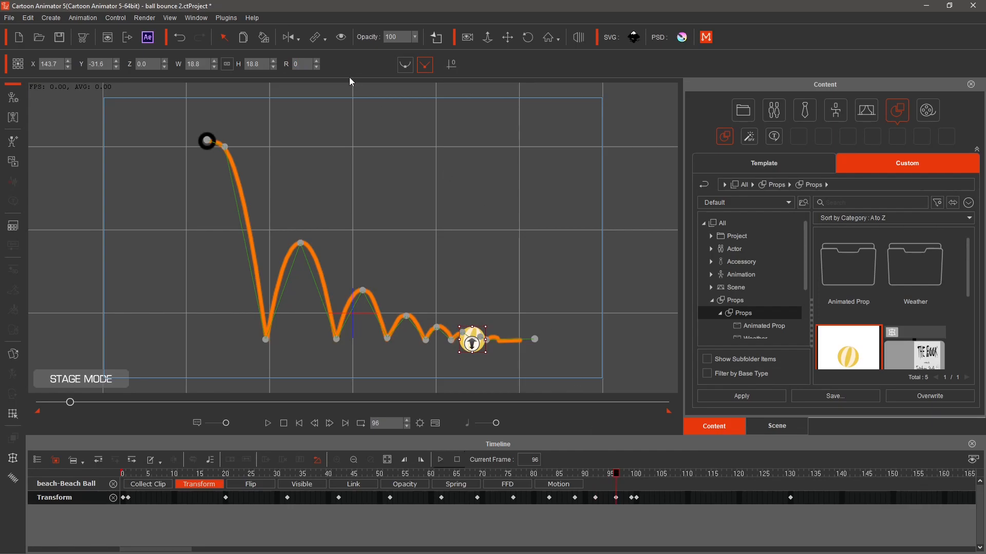
left_click_drag(494, 318, 471, 309)
left_click(318, 61)
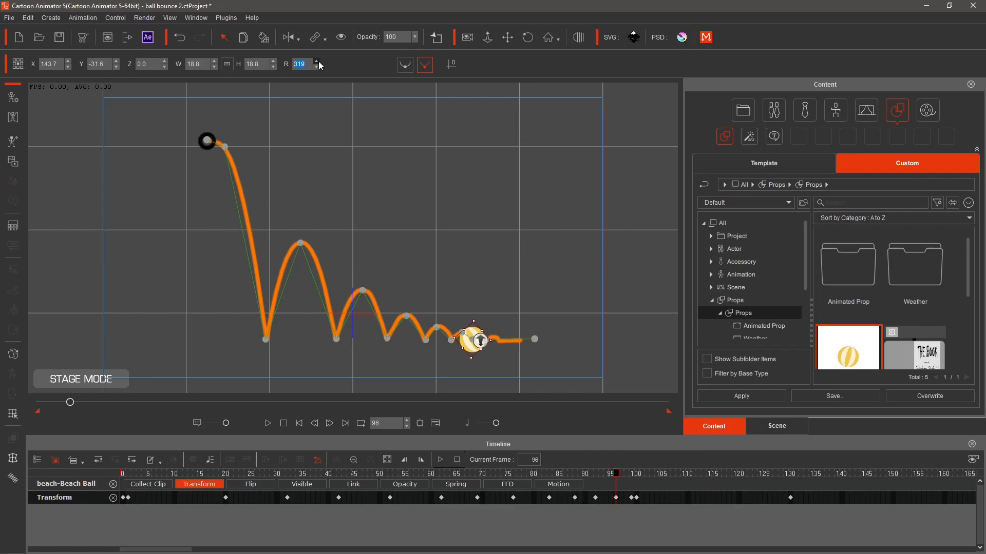
Rotate the ball at the frame 99 keyframe, and fine-tune its angle upward.
left_click_drag(613, 473, 631, 475)
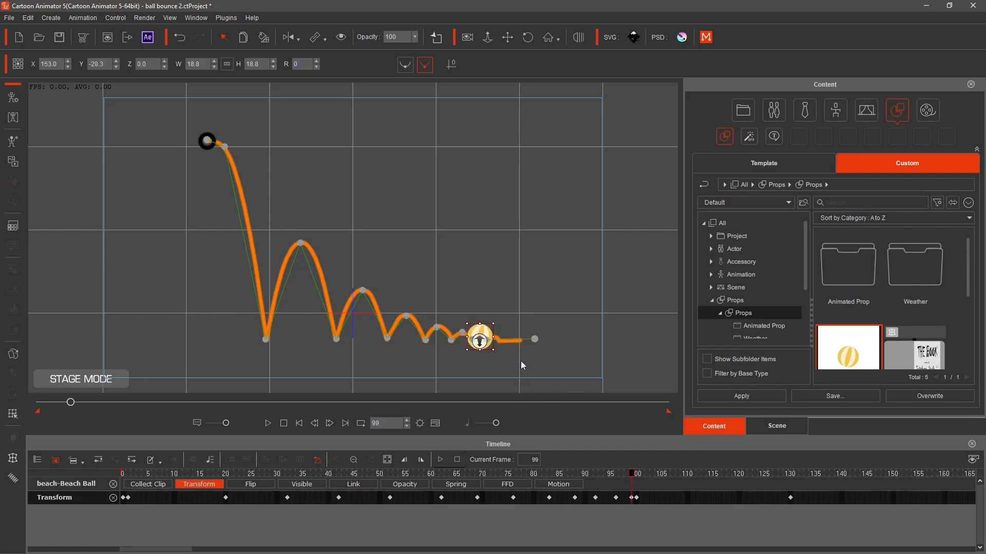
mouse_move(502, 351)
left_mouse_down()
mouse_move(456, 354)
mouse_move(461, 302)
mouse_move(503, 345)
left_mouse_up()
left_click(317, 62)
left_click(318, 61)
left_click(318, 61)
left_click(317, 62)
left_click(318, 61)
Increase the ball's rotation at frame 100, and set it to 145 degrees at the final frame 130 keyframe.
left_click(632, 474)
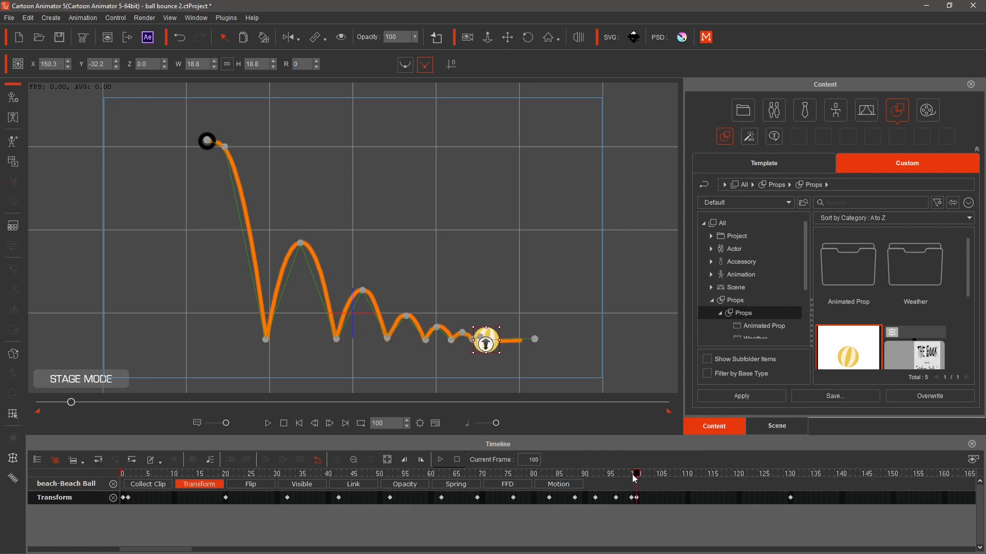
left_click(316, 62)
left_click_drag(630, 476, 796, 489)
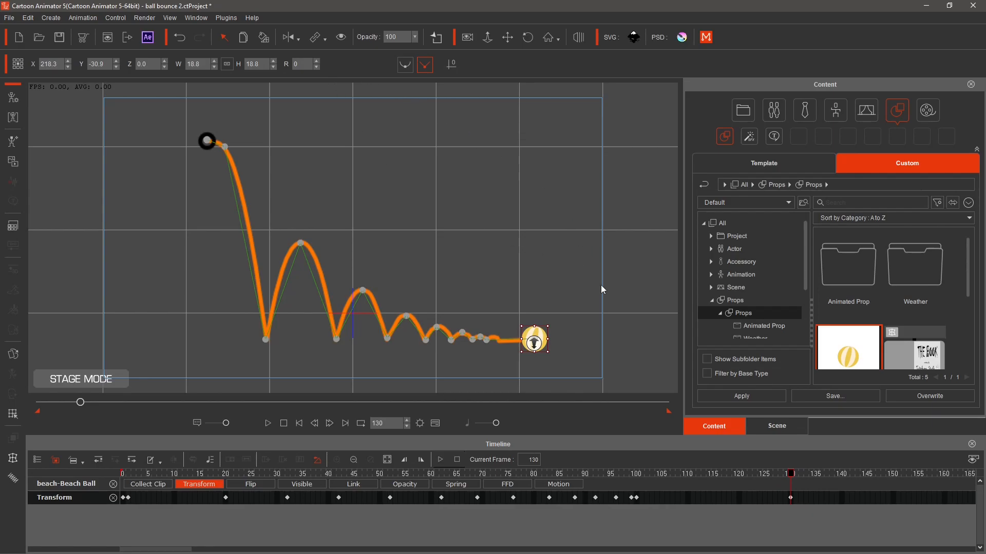
left_click_drag(554, 324, 520, 377)
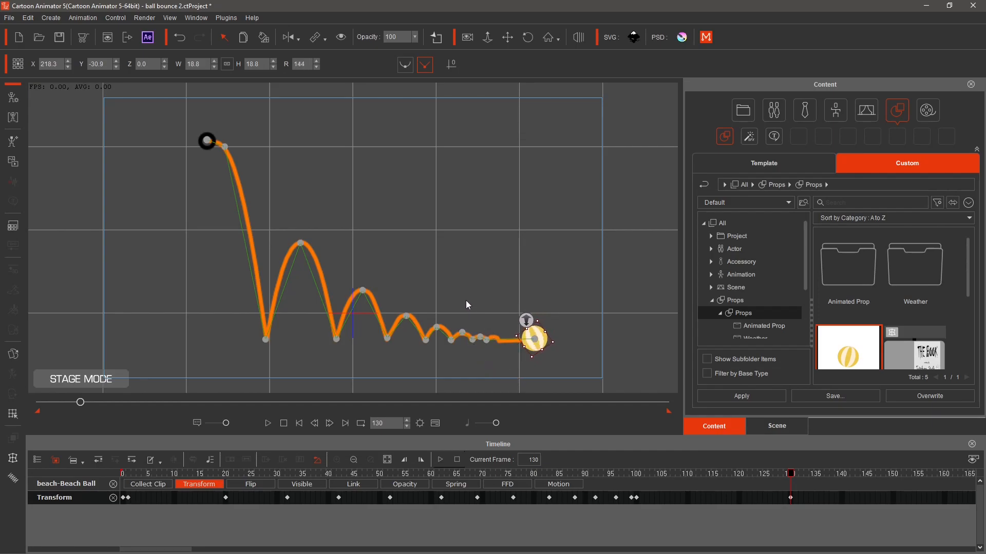
left_click(317, 61)
Shorten the project length so it ends at the ball's final keyframe at frame 130.
left_click(419, 423)
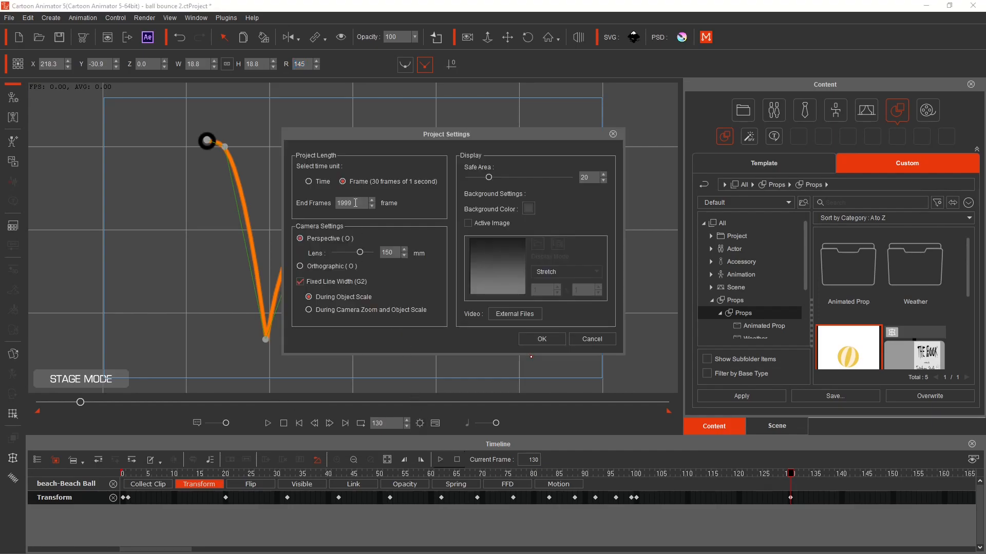
left_click_drag(353, 203, 327, 203)
key("Return")
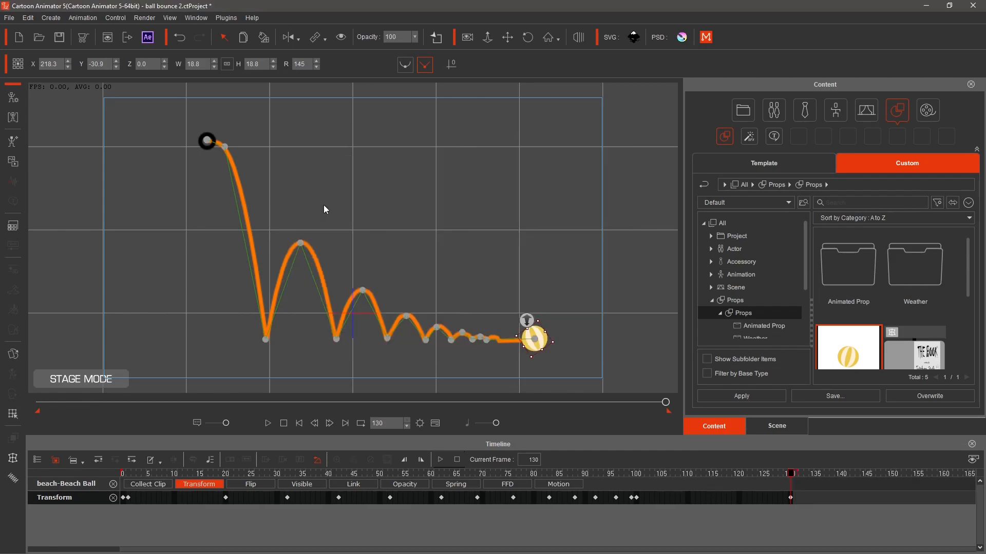
Play the bounce animation from the start to review the ball's motion and rotation.
left_click(282, 423)
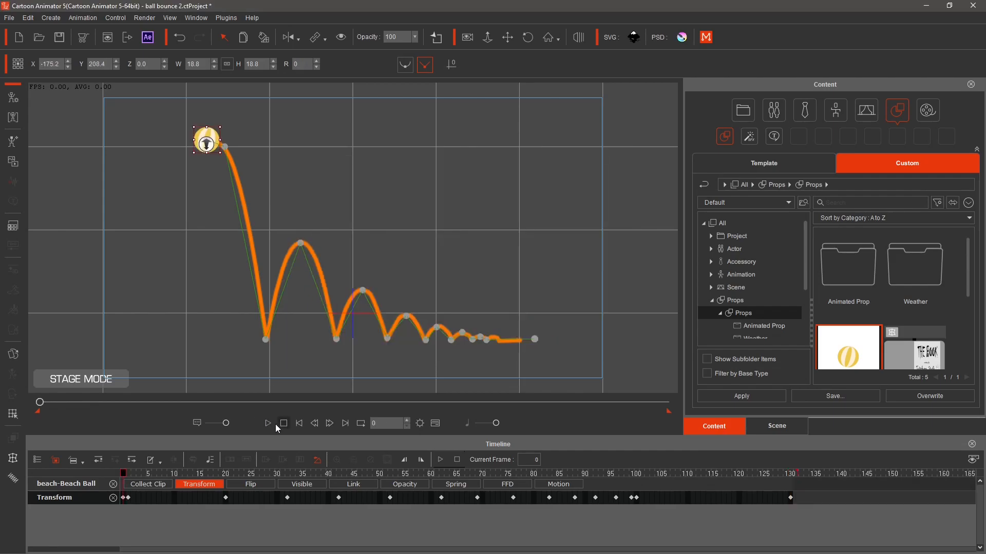
left_click(268, 424)
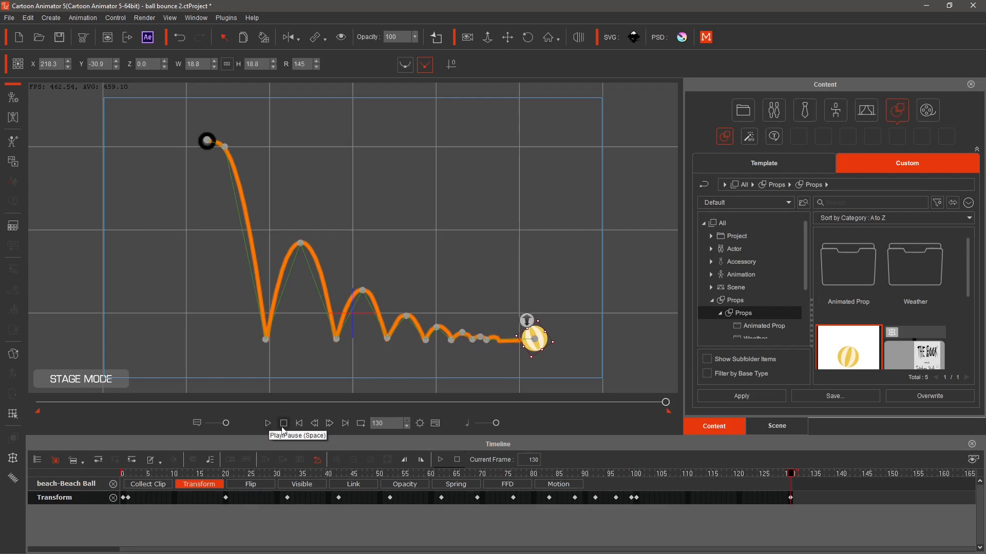
left_click(283, 424)
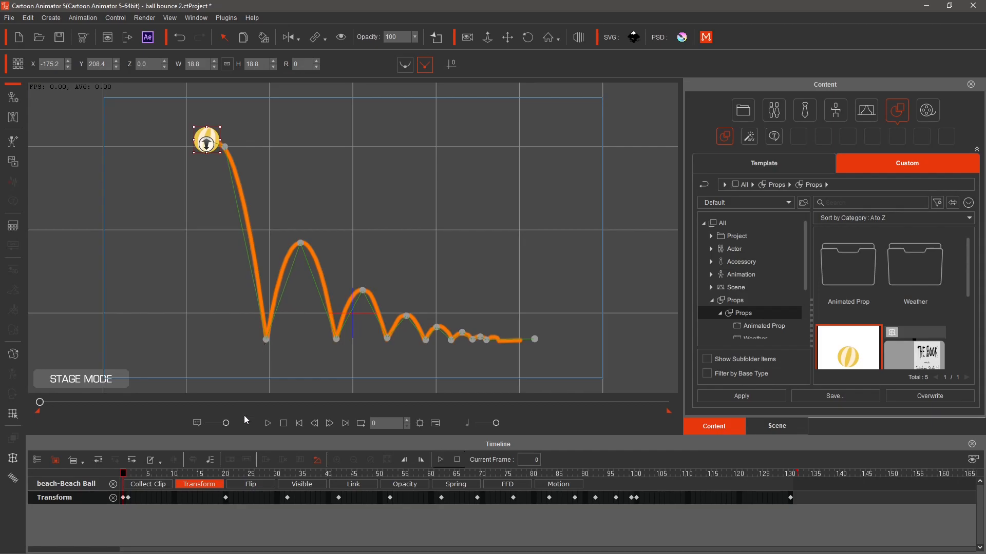
left_click(267, 423)
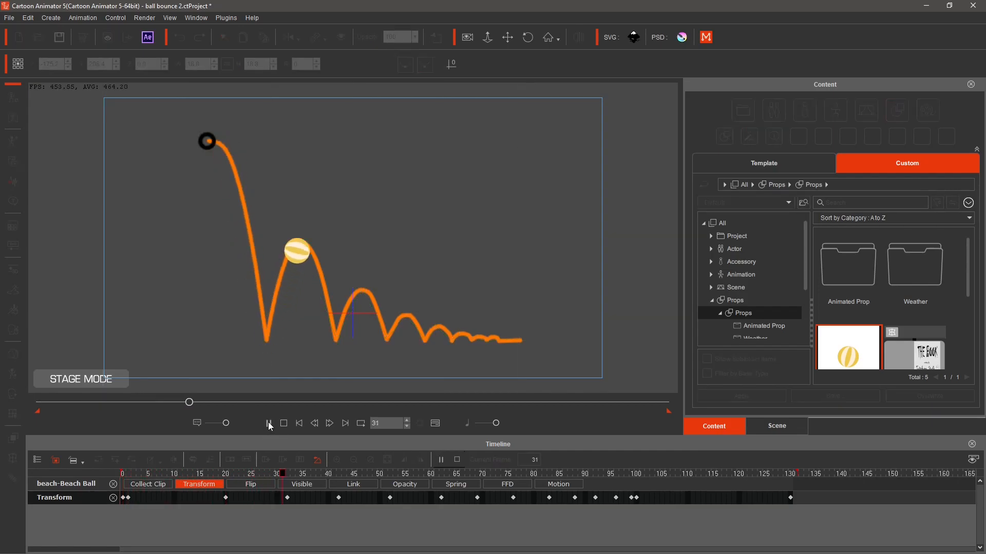
left_click(283, 424)
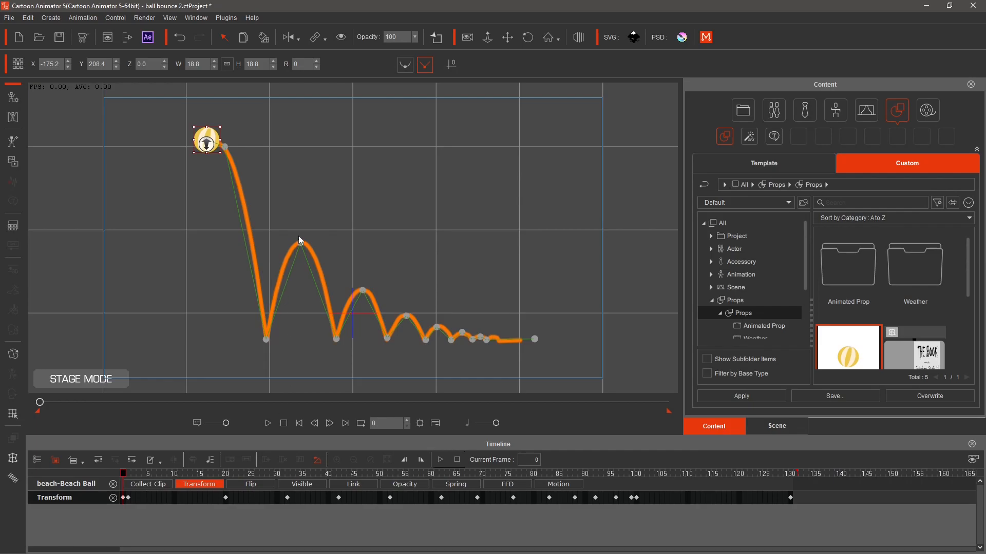
Raise the ball's motion path points at the first three bounce peaks above the orange reference path, and preview the animation.
left_click_drag(302, 244, 301, 221)
left_click(268, 424)
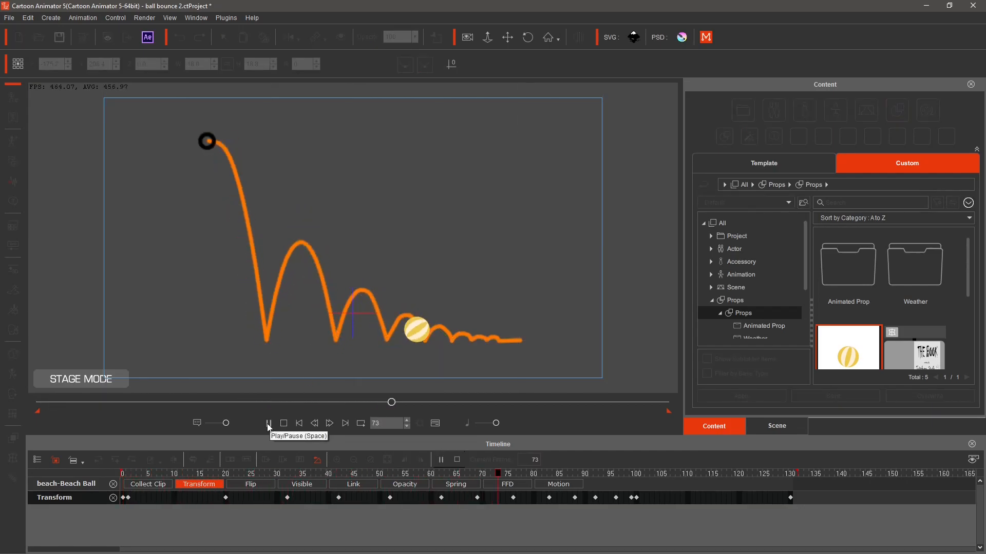
left_click(268, 424)
left_click_drag(365, 290, 360, 276)
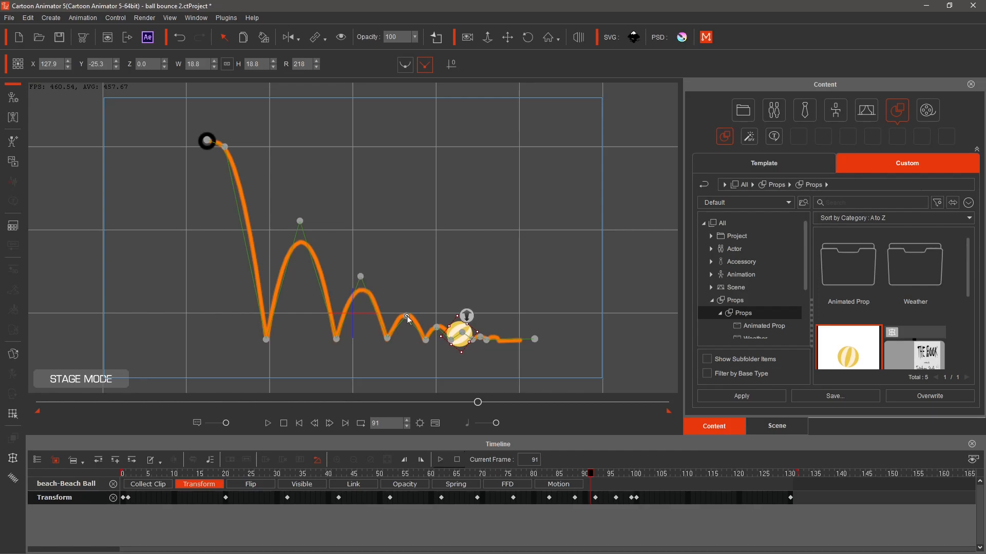
left_click_drag(406, 315, 406, 308)
left_click(284, 424)
left_click(269, 424)
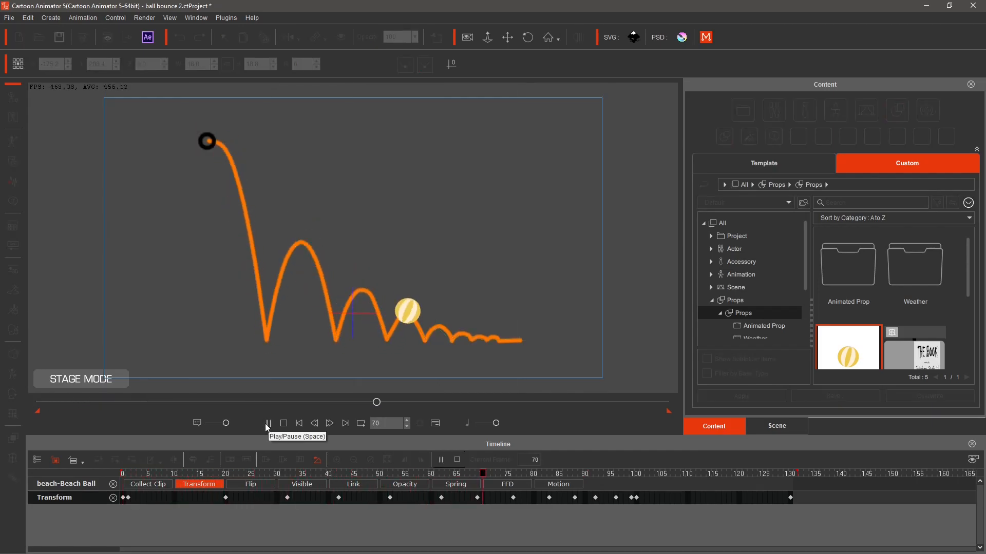
left_click(284, 424)
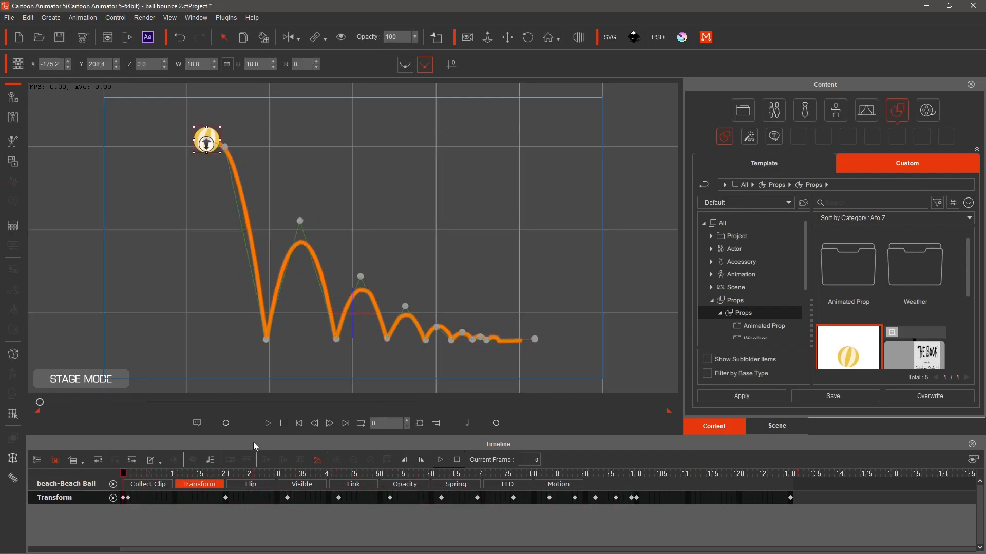
Apply the Decelerate transition curve to the first bounce peak's Transform keyframe at frame 32.
left_click_drag(123, 473, 224, 462)
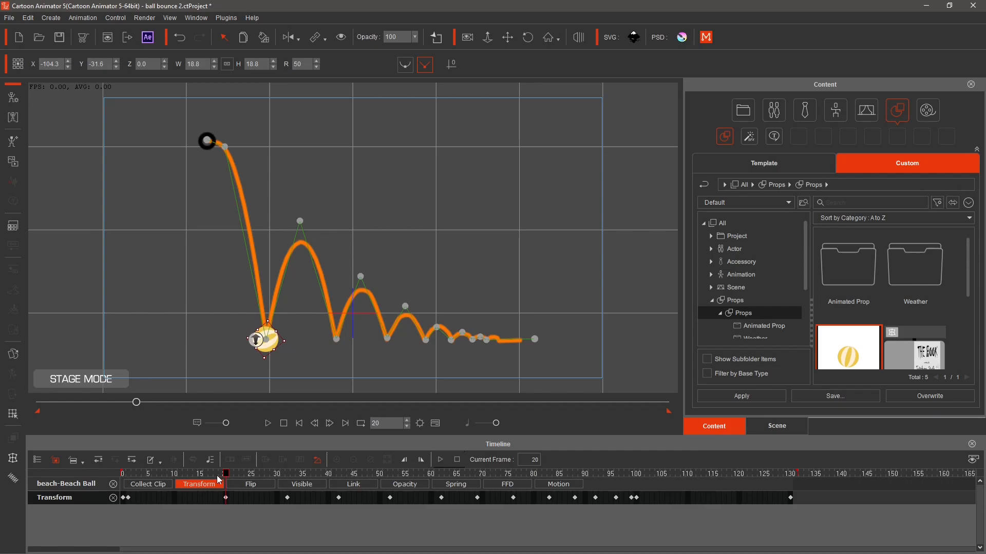
left_click(288, 498)
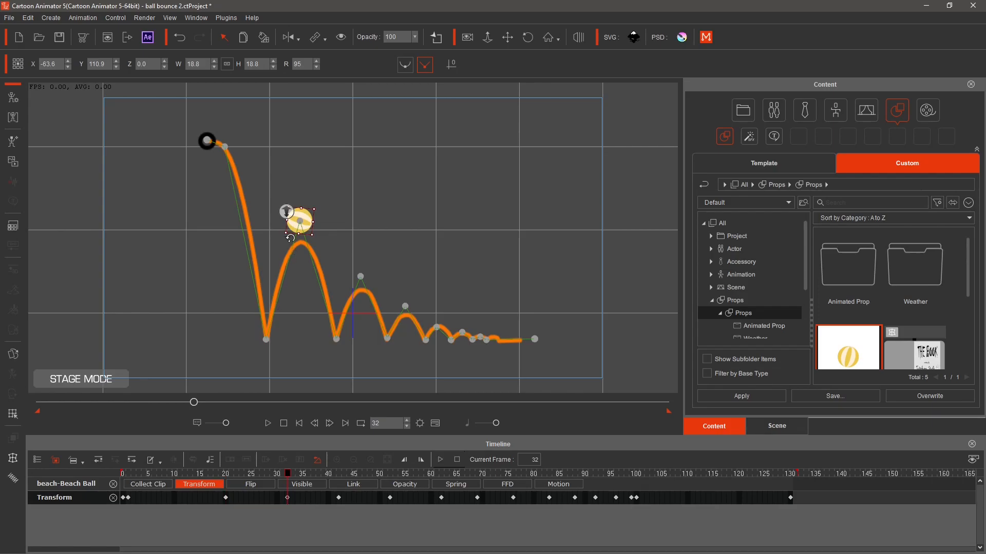
right_click(288, 498)
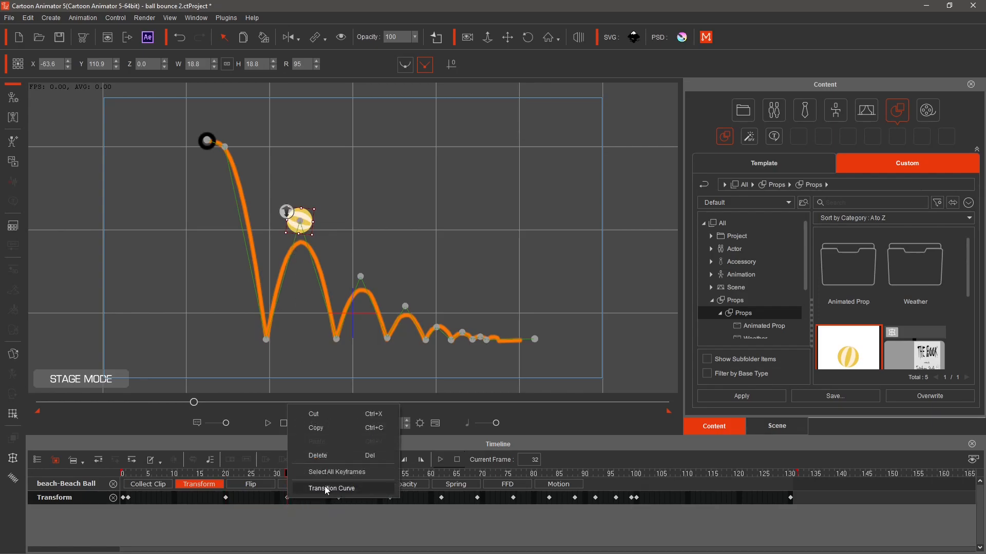
left_click(327, 490)
left_click_drag(486, 197, 663, 87)
left_click(636, 142)
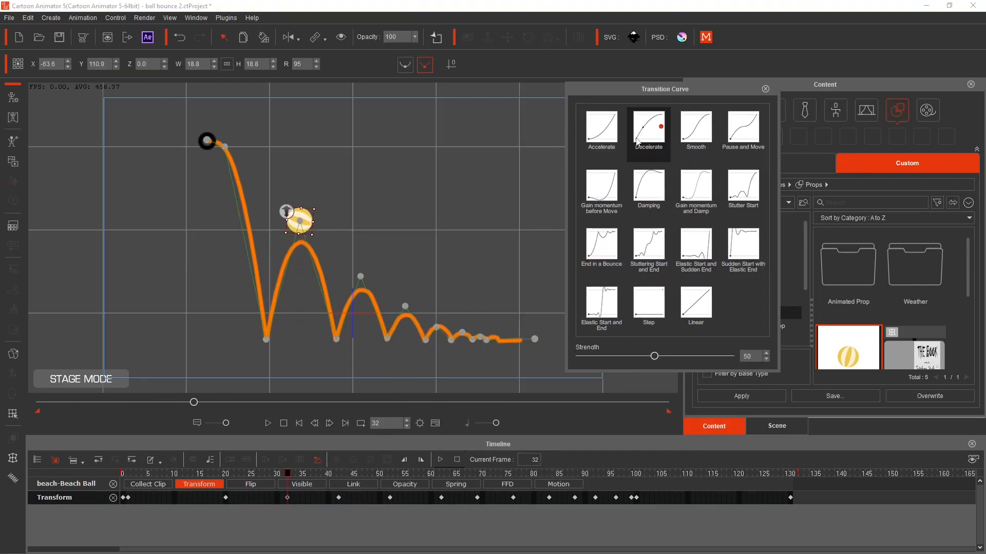
Play back the eased first bounce, and turn on loop playback to keep reviewing the animation.
left_click(268, 424)
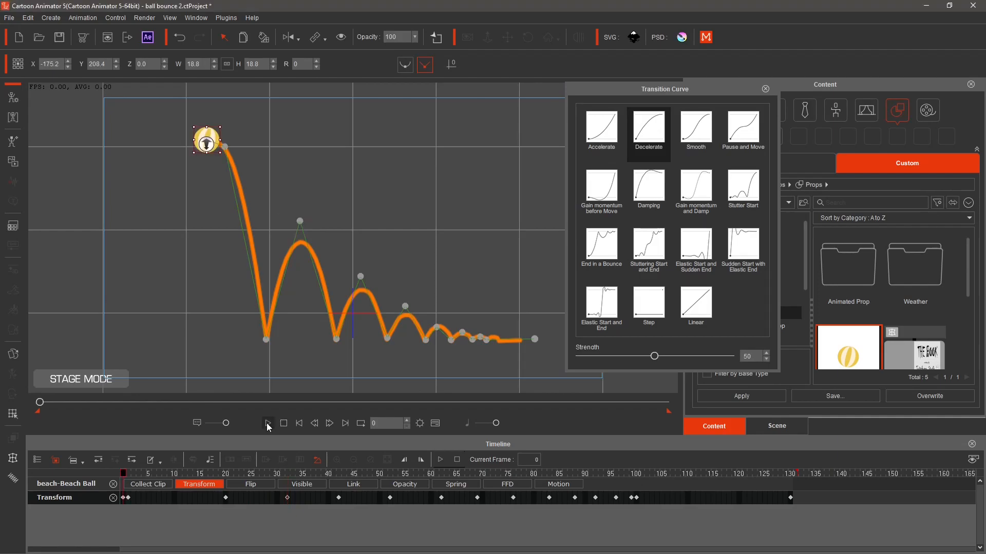
left_click(268, 425)
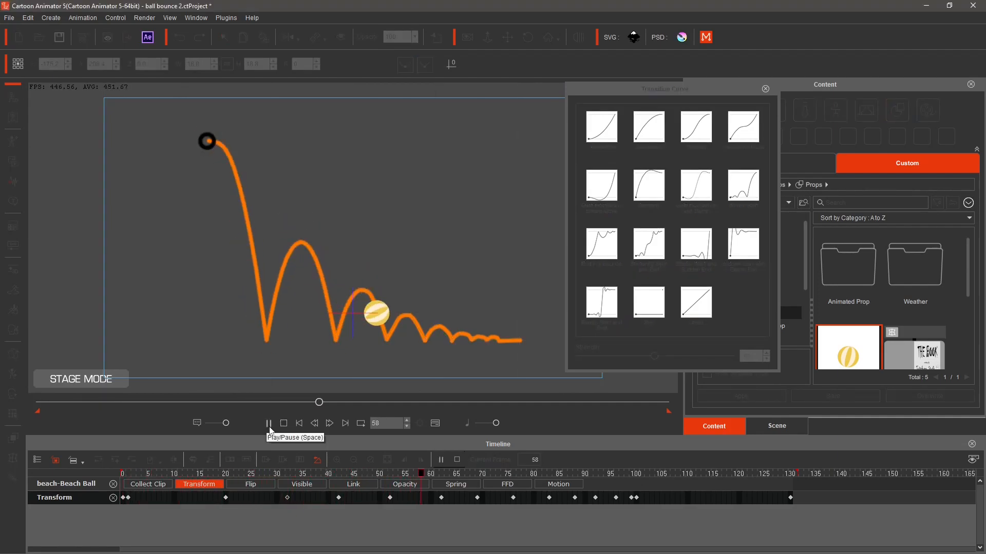
left_click(268, 424)
left_click(268, 424)
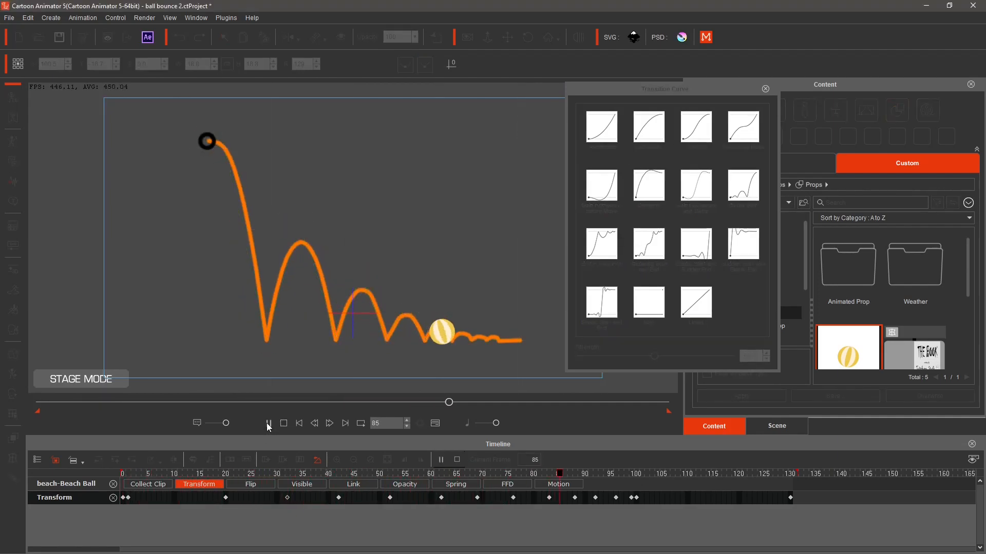
left_click(362, 424)
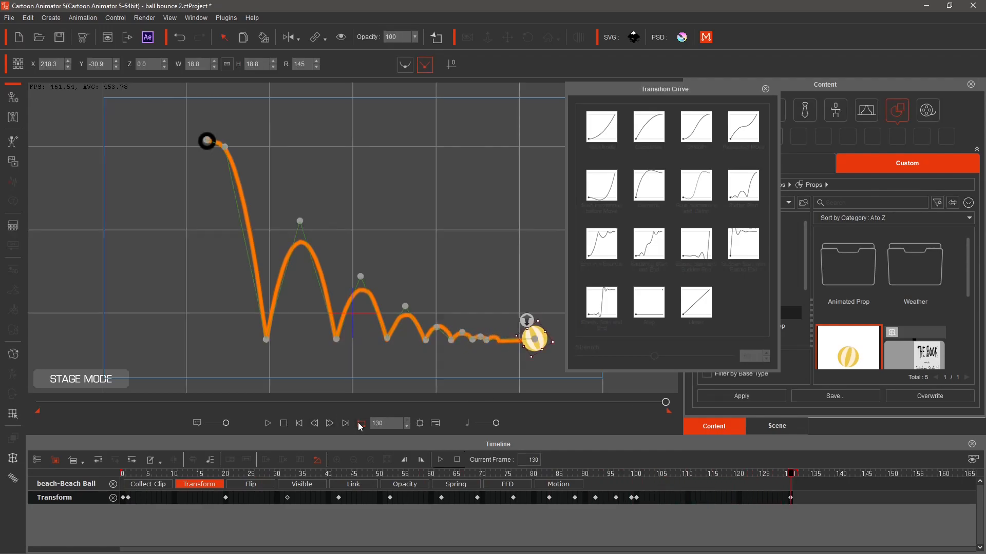
left_click(269, 423)
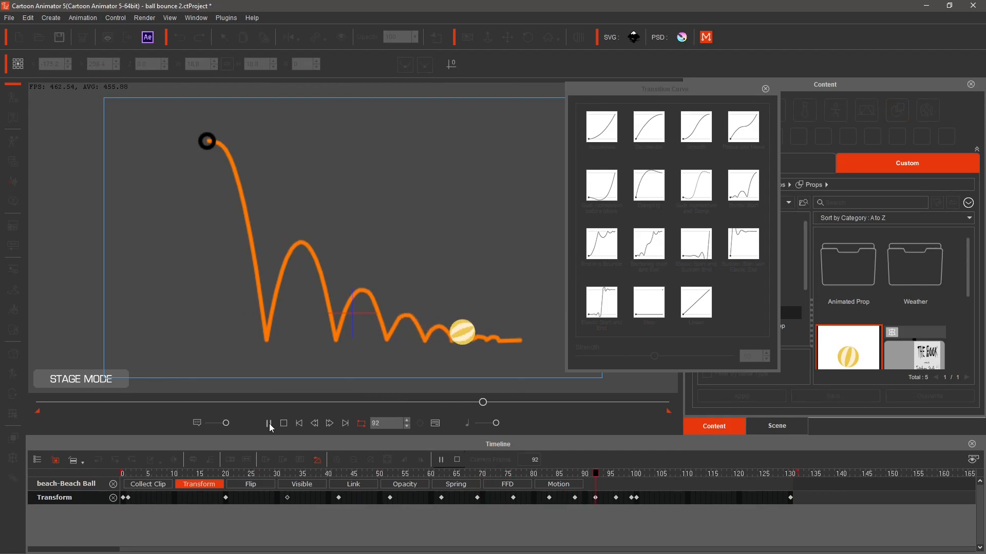
left_click(269, 423)
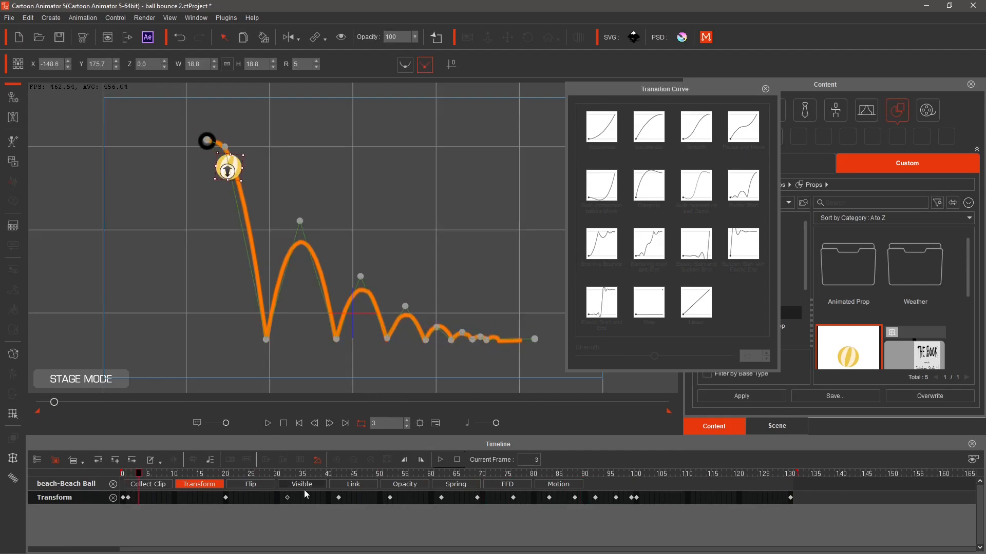
Apply the Decelerate transition curve to the bounce-peak keyframes at frames 52, 69 and 83.
left_click(339, 499)
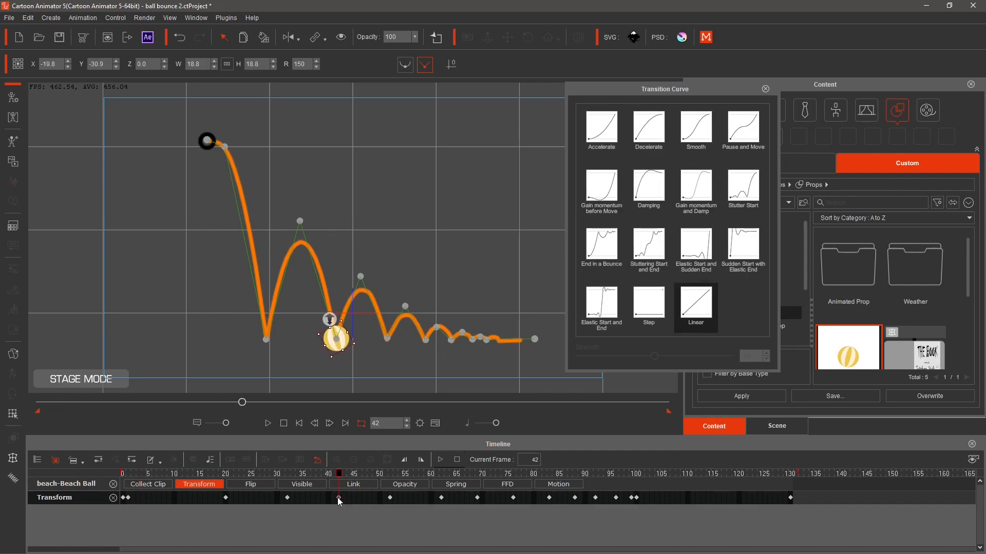
left_click(390, 498)
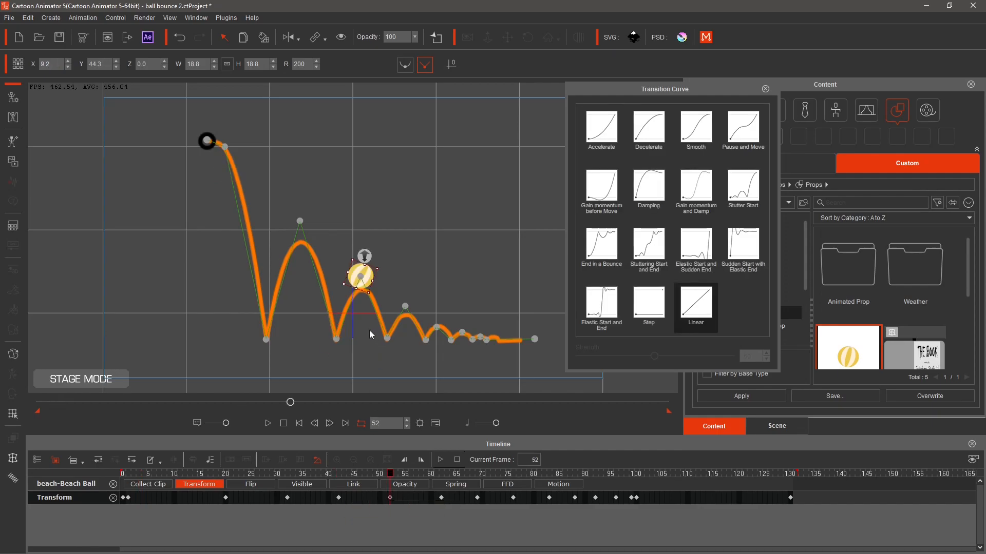
left_click(641, 137)
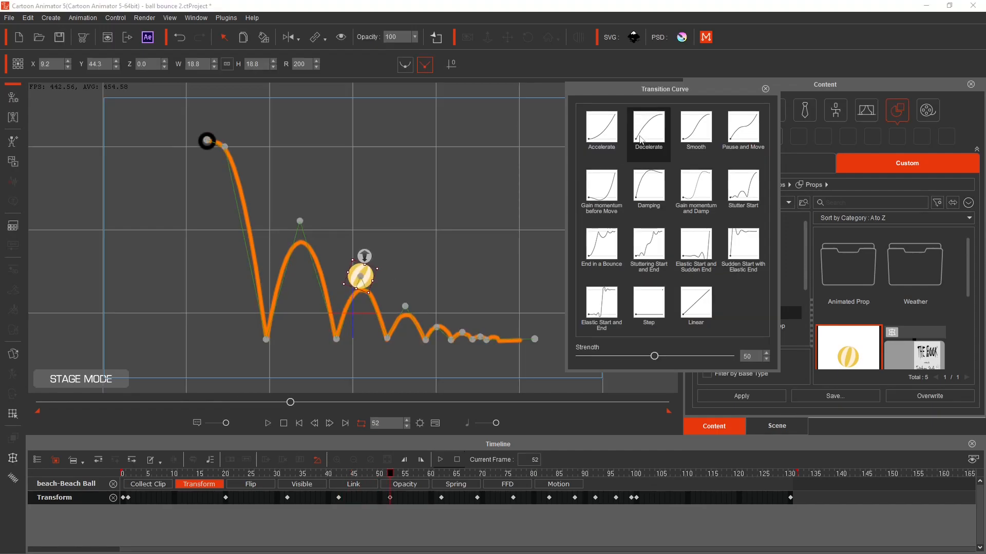
left_click(477, 498)
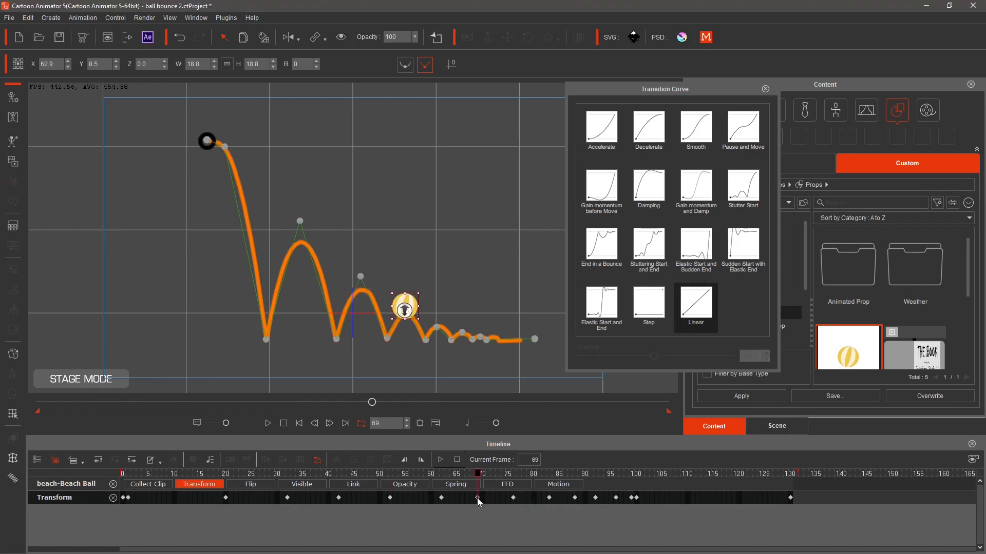
left_click(648, 128)
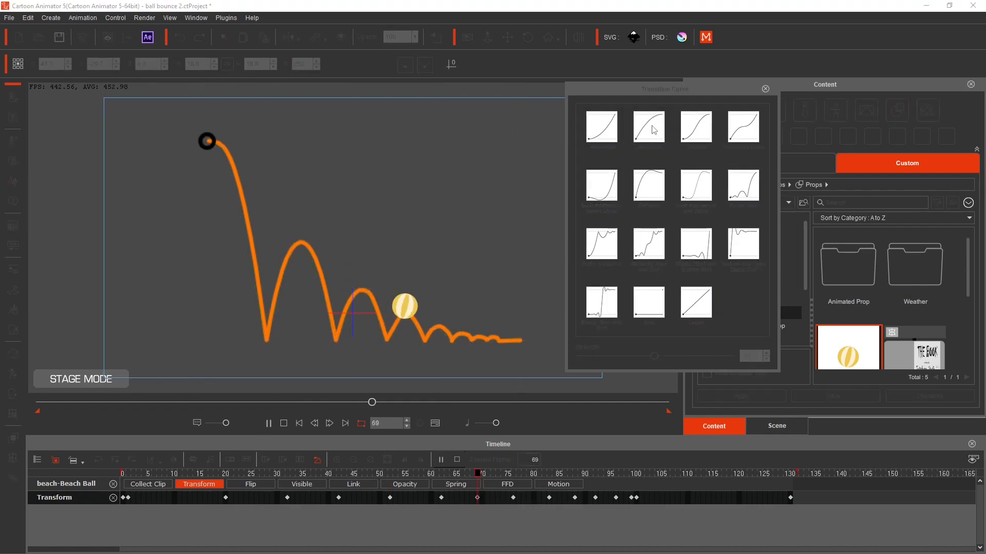
left_click(550, 498)
left_click(650, 129)
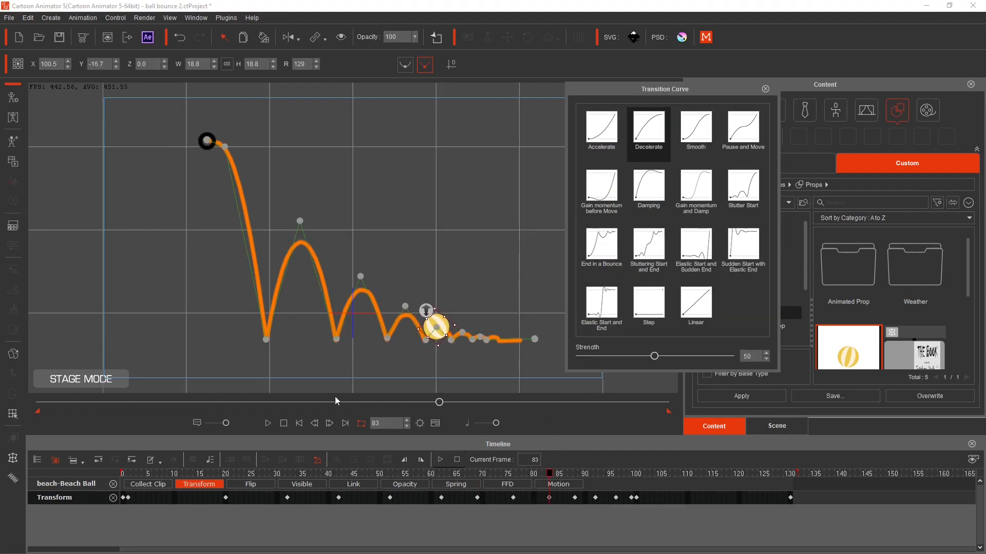
Play the looping animation to review the eased bounce peaks.
left_click(267, 424)
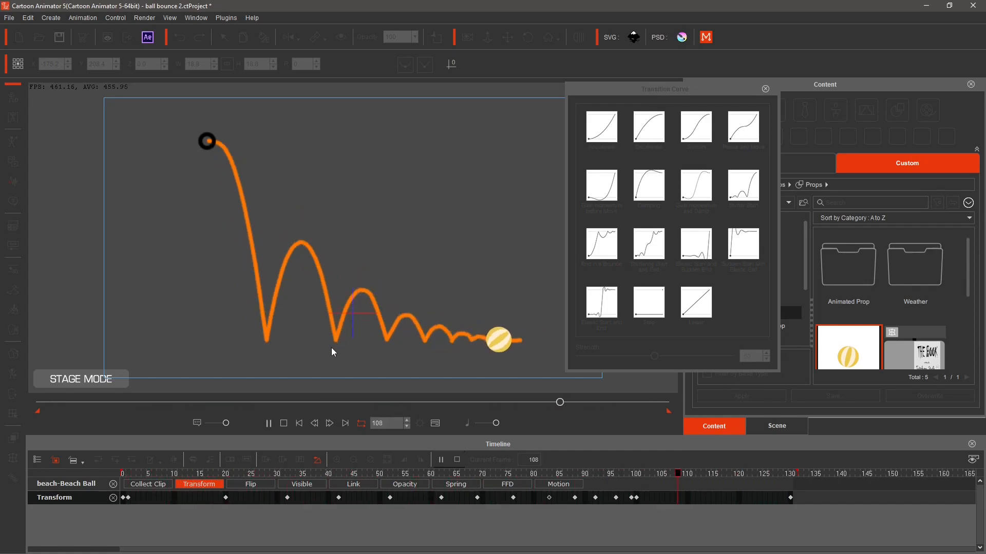
left_click(283, 424)
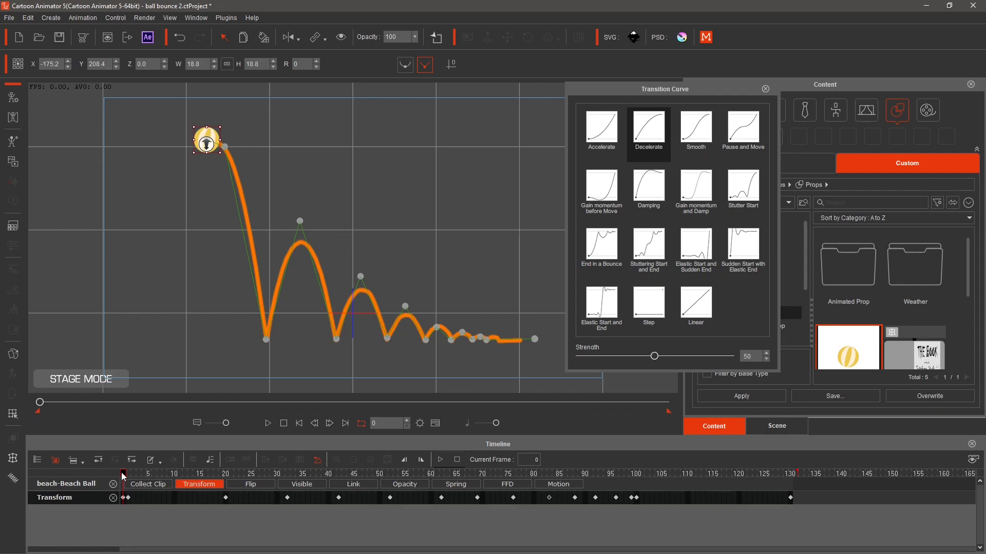
key("space")
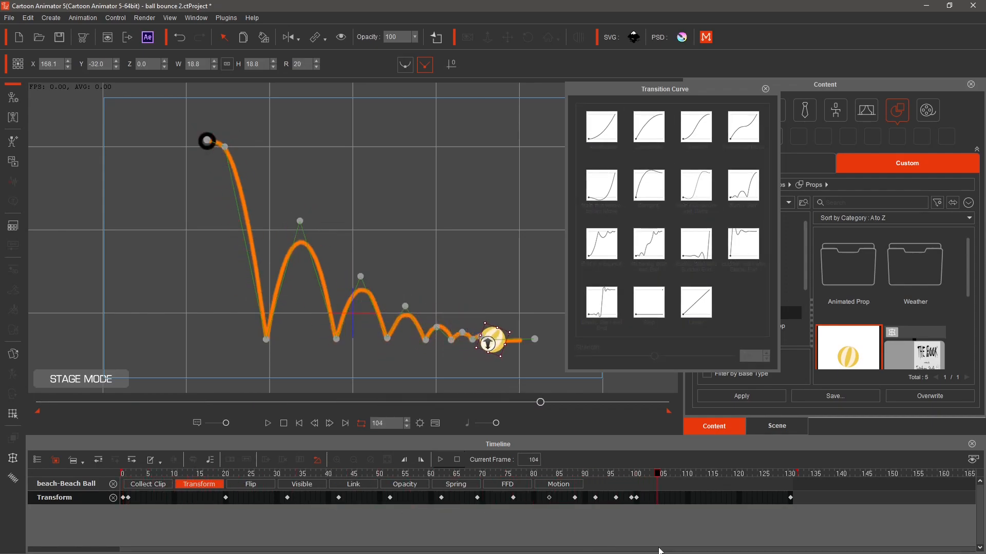
left_click_drag(671, 551, 78, 304)
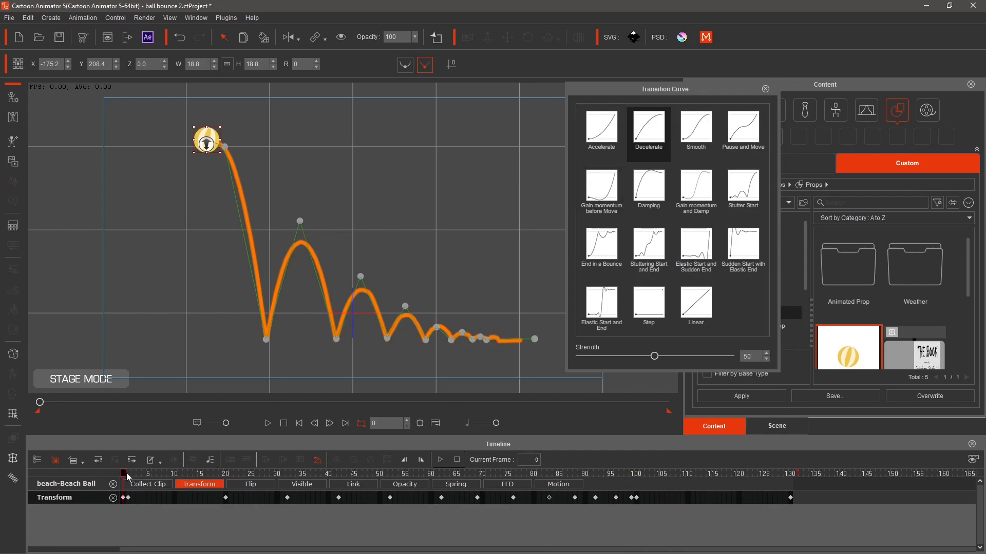
Try a Decelerate strength of 2 on the frame 32 keyframe and play back the animation.
left_click_drag(124, 479, 291, 491)
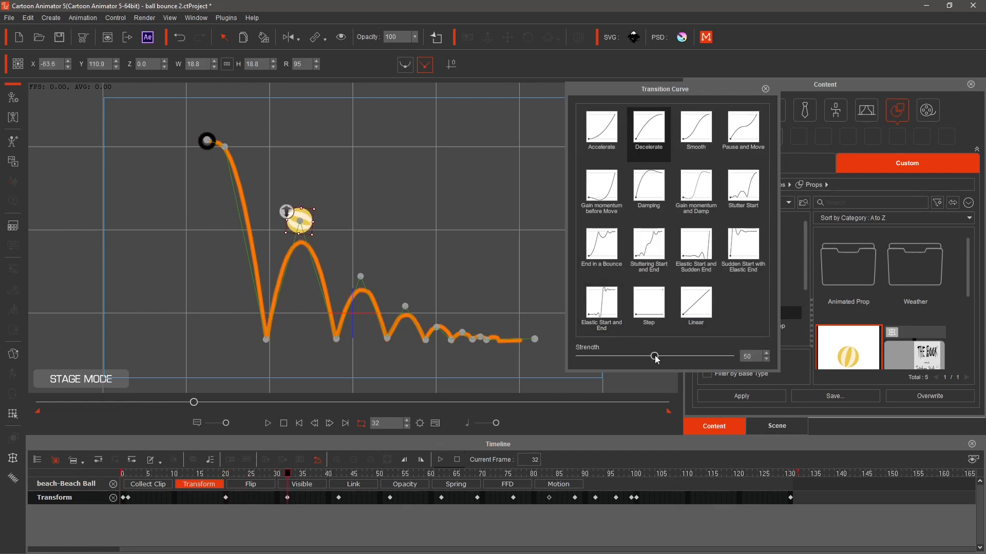
left_click_drag(654, 356, 580, 359)
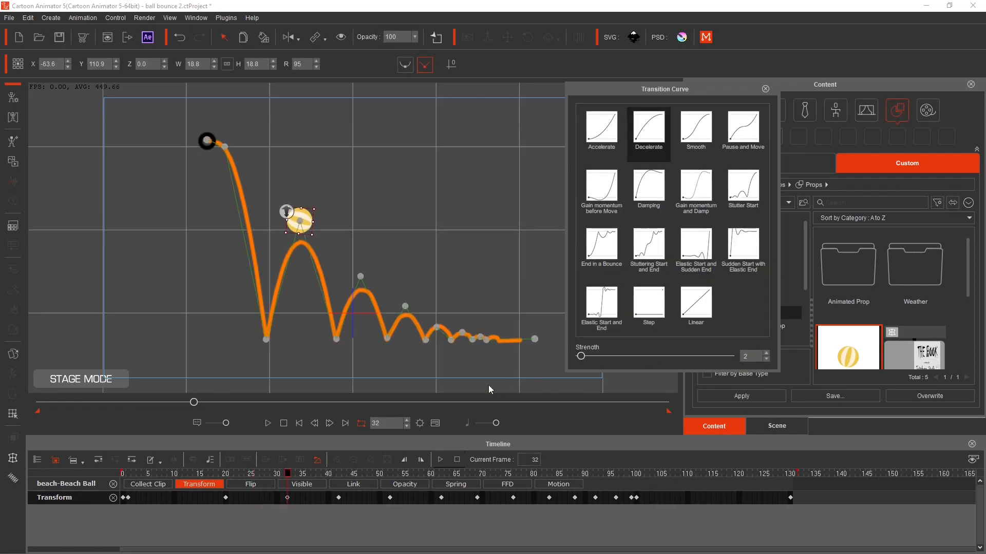
left_click(283, 423)
left_click(268, 423)
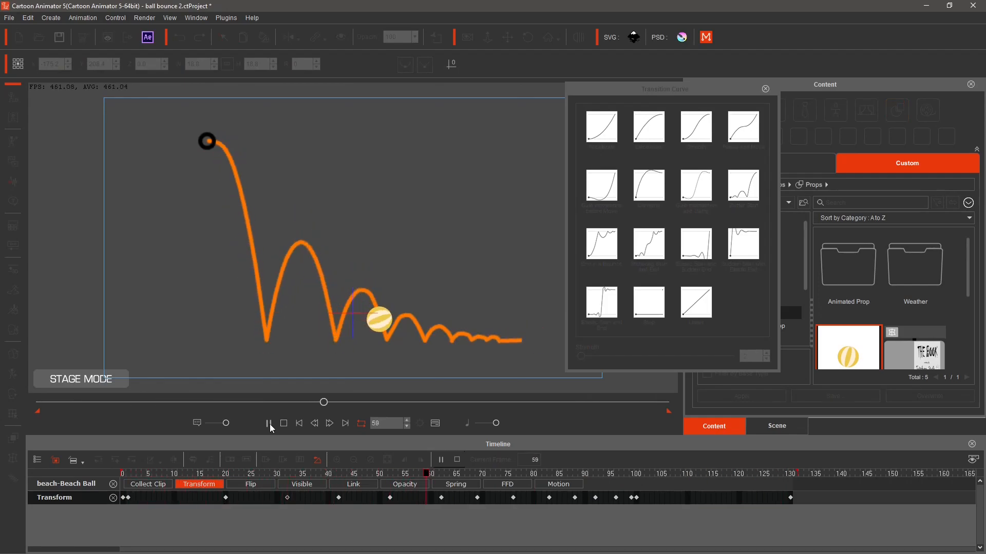
left_click(268, 423)
Try a Decelerate strength of 100 on the frame 32 keyframe and play back the animation.
left_click_drag(581, 356, 736, 359)
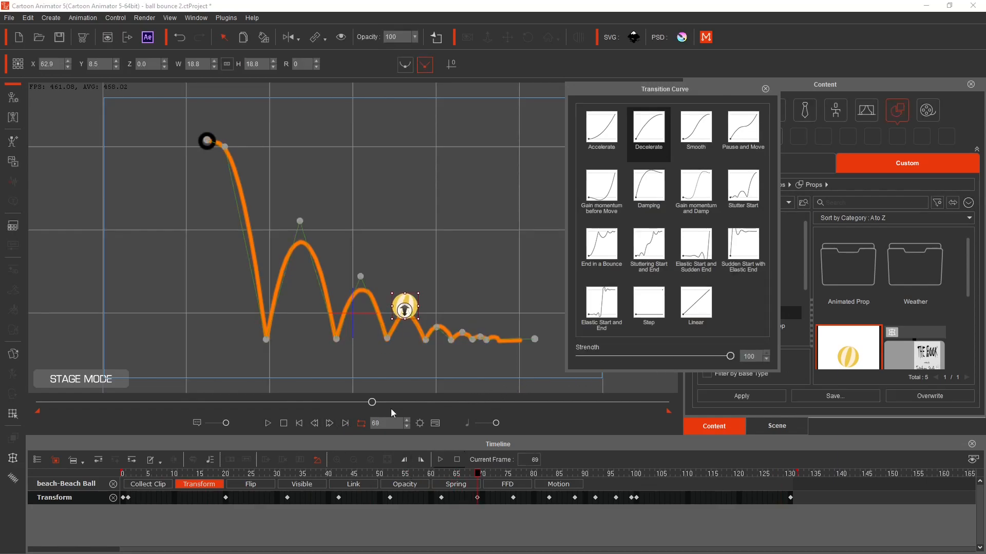
left_click(179, 37)
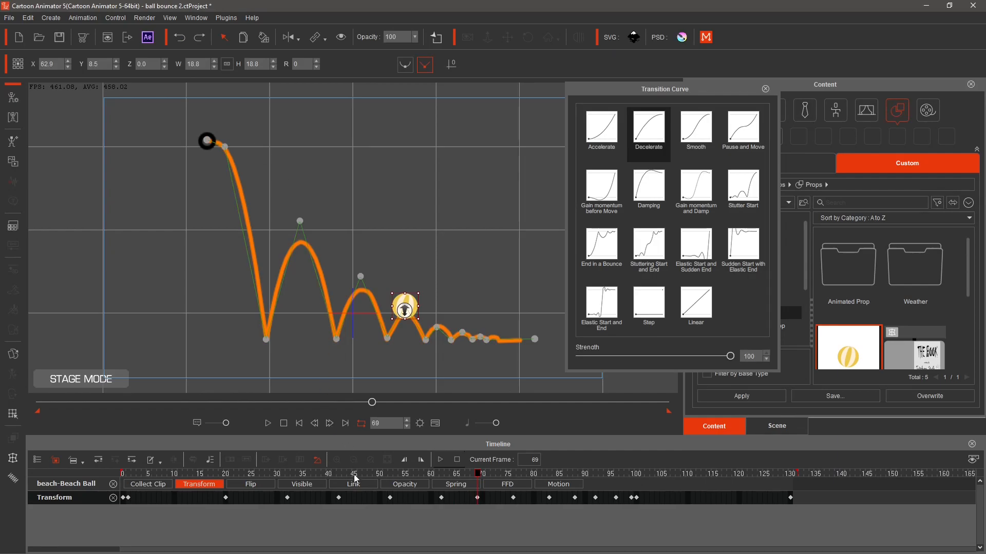
left_click(288, 498)
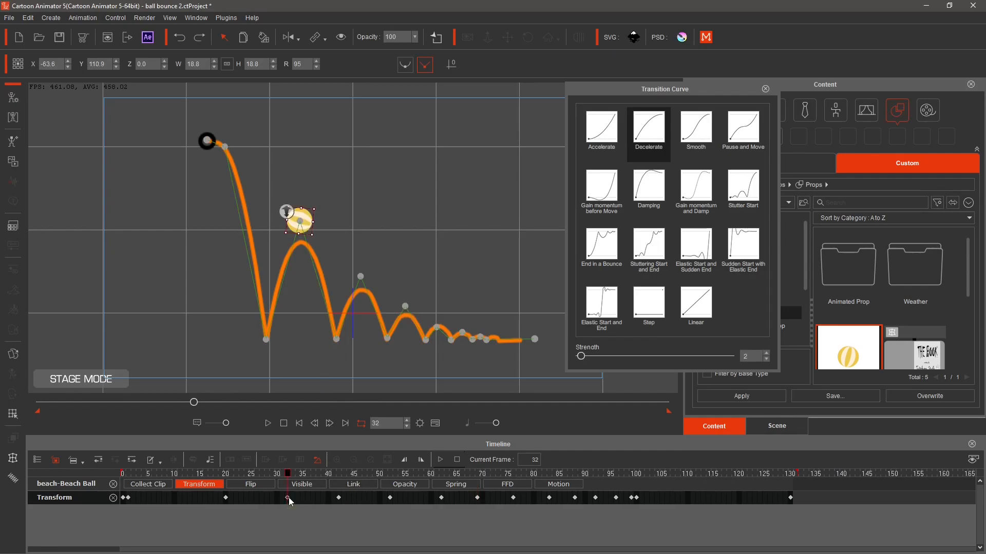
left_click_drag(582, 358, 730, 356)
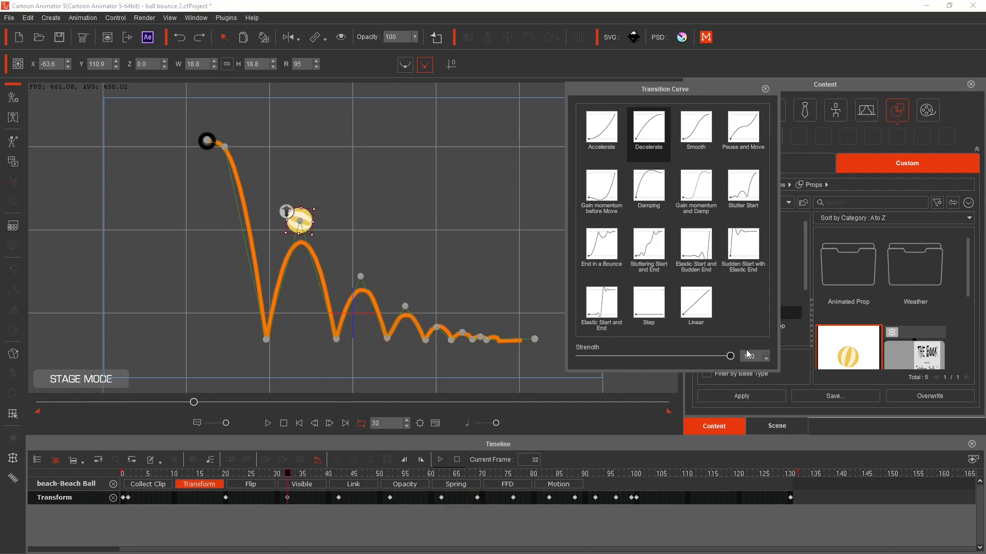
left_click(297, 424)
left_click(271, 424)
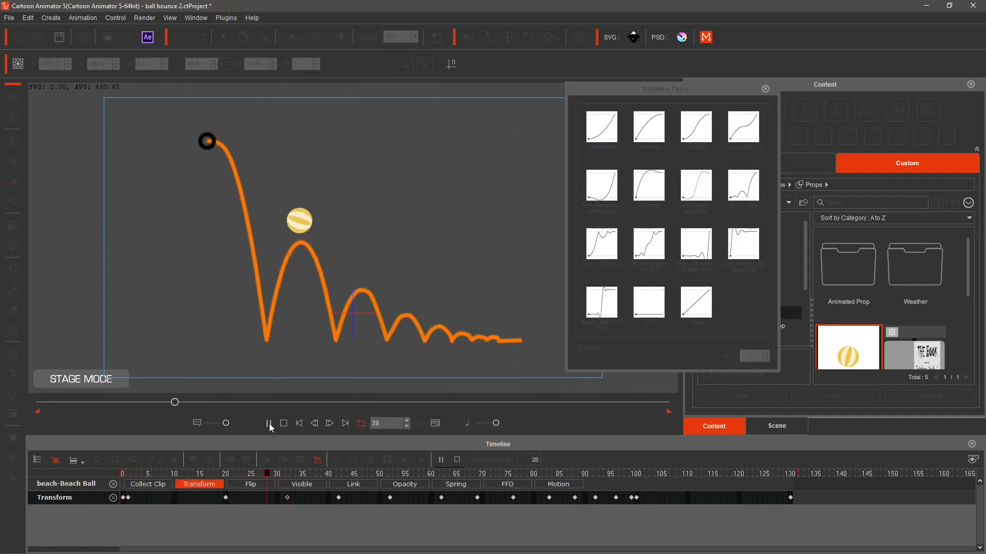
left_click(283, 423)
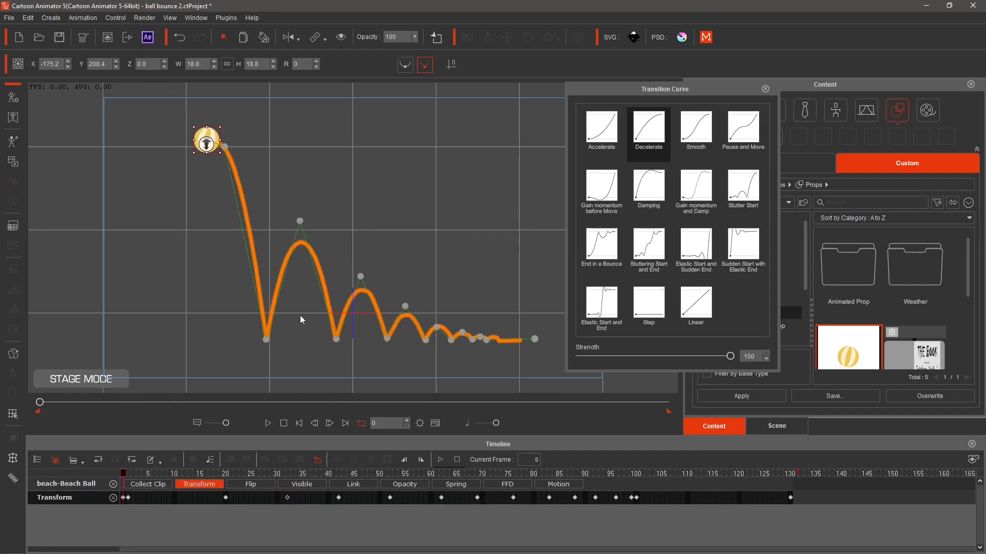
left_click(268, 422)
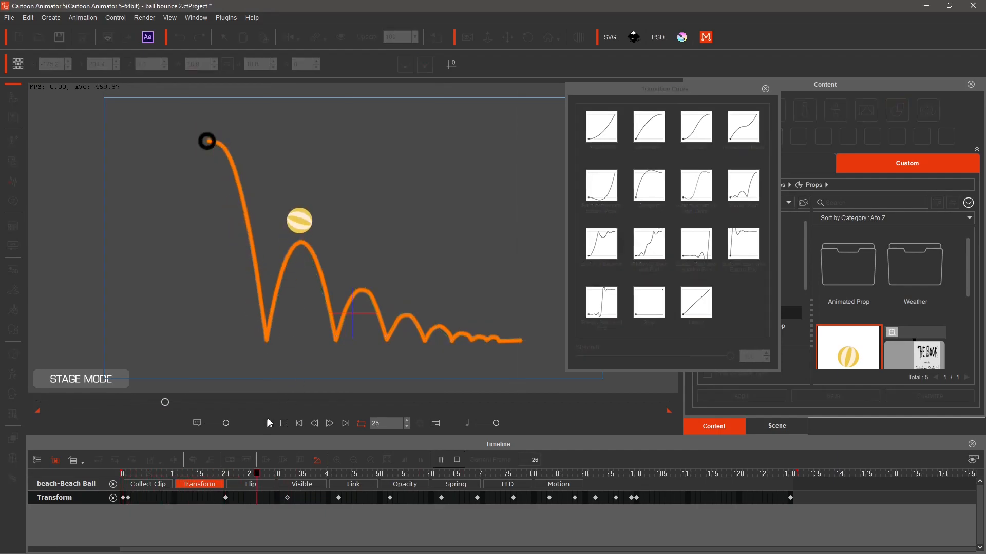
left_click(284, 424)
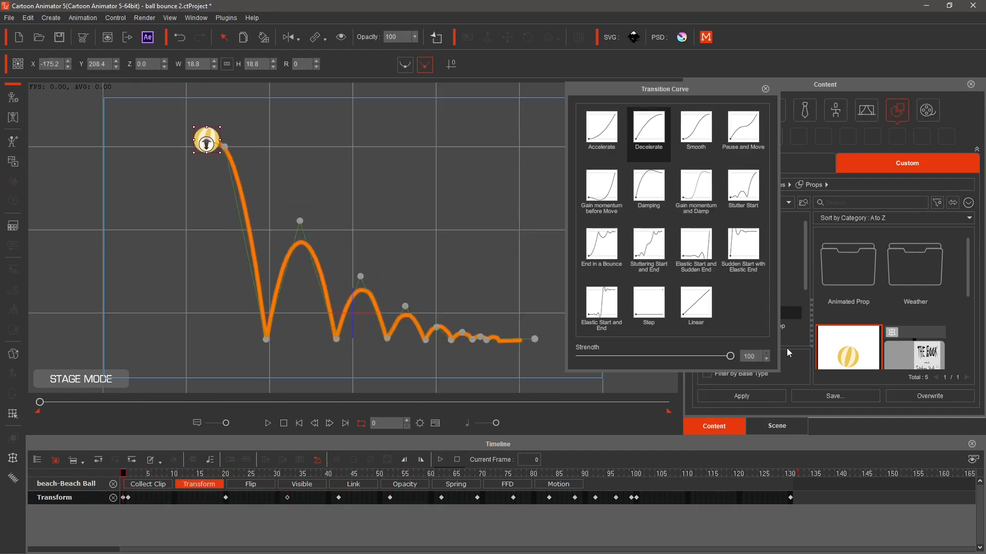
Try a Decelerate strength of 14, play the animation, undo the curve change, and play the animation again.
left_click_drag(733, 361, 599, 359)
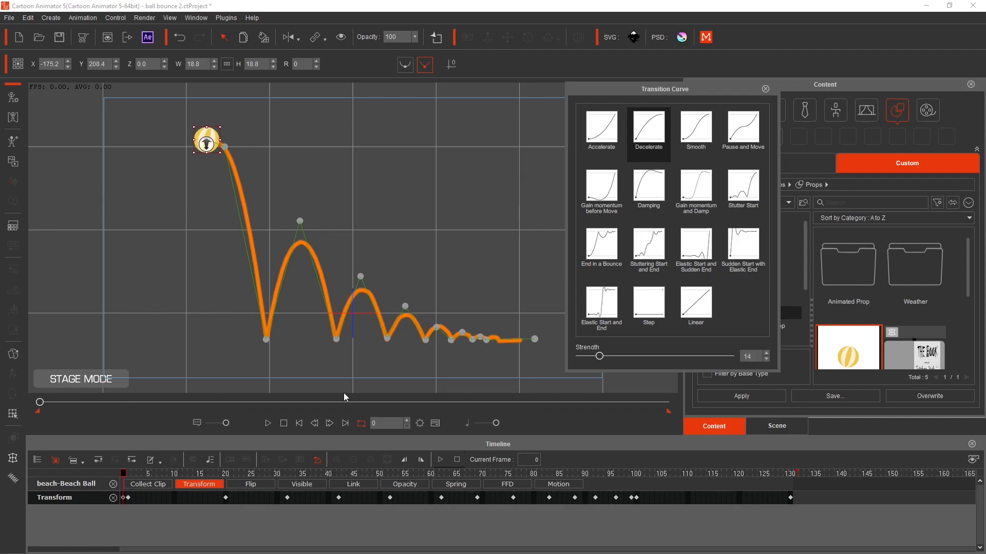
left_click(268, 423)
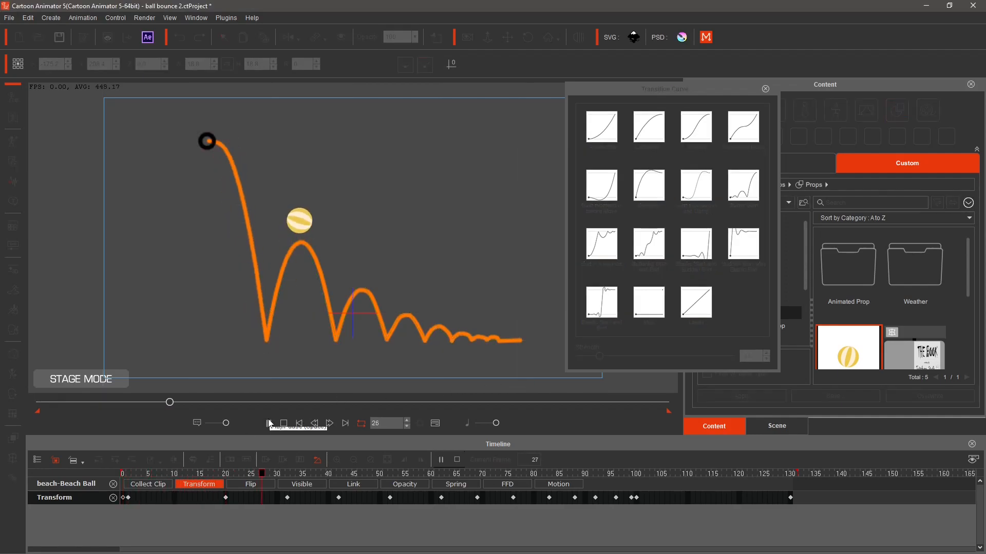
left_click(284, 423)
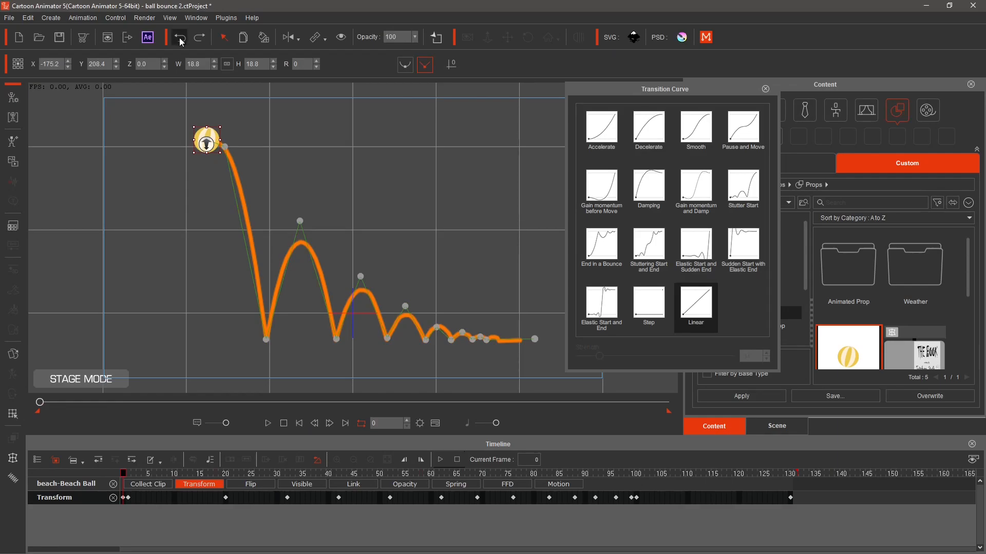
left_click(268, 424)
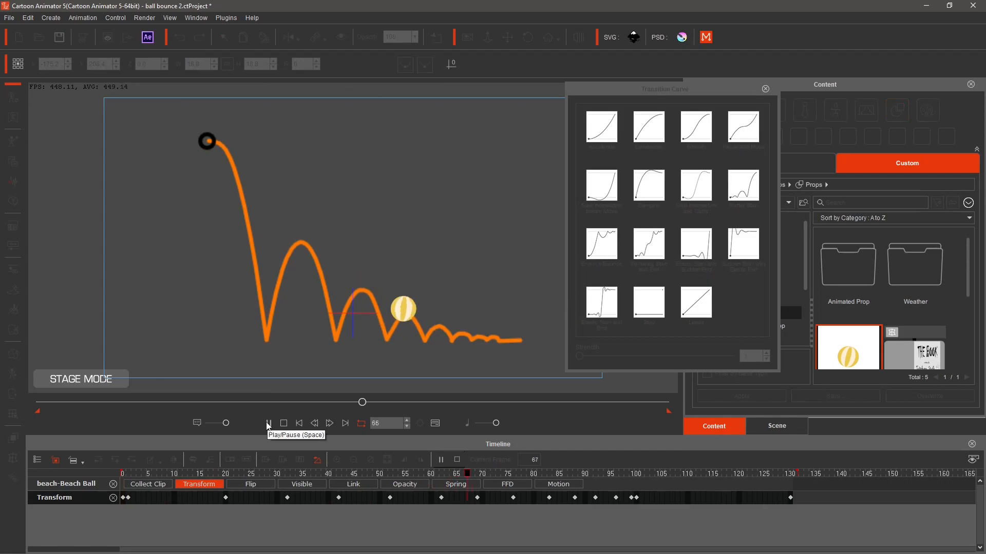
left_click(284, 424)
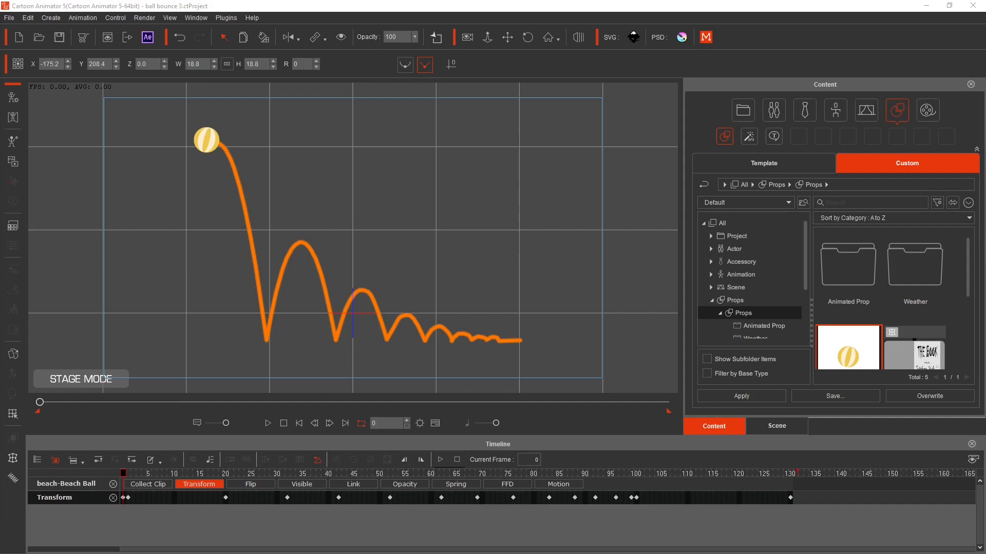
Switch to Audacity with the ball-101479 recording and play the bounce sound.
left_click_drag(0, 167, 405, 61)
left_click_drag(0, 249, 475, 252)
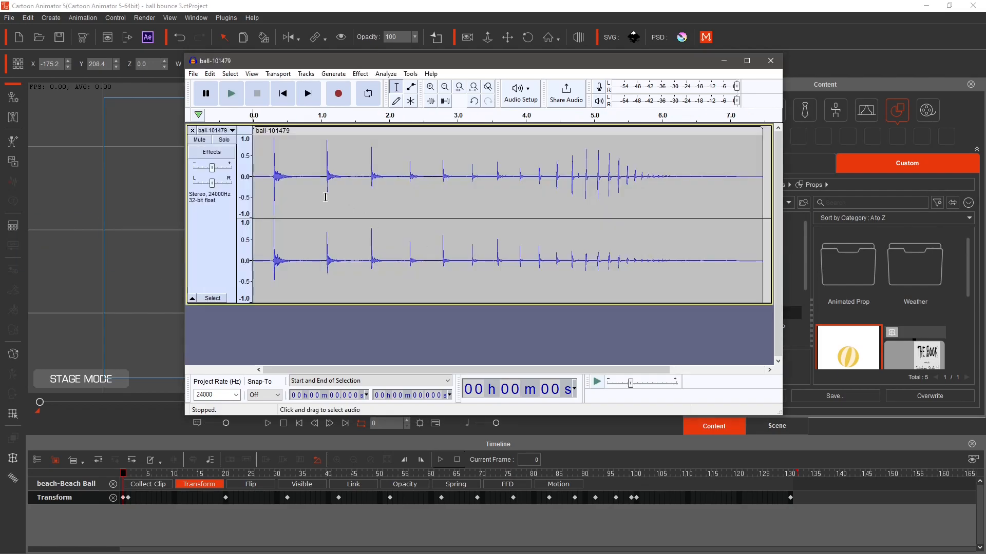
left_click(231, 93)
Delete all audio after about 0.75 s so only the first bounce is left, and play it back.
left_click_drag(304, 171, 765, 183)
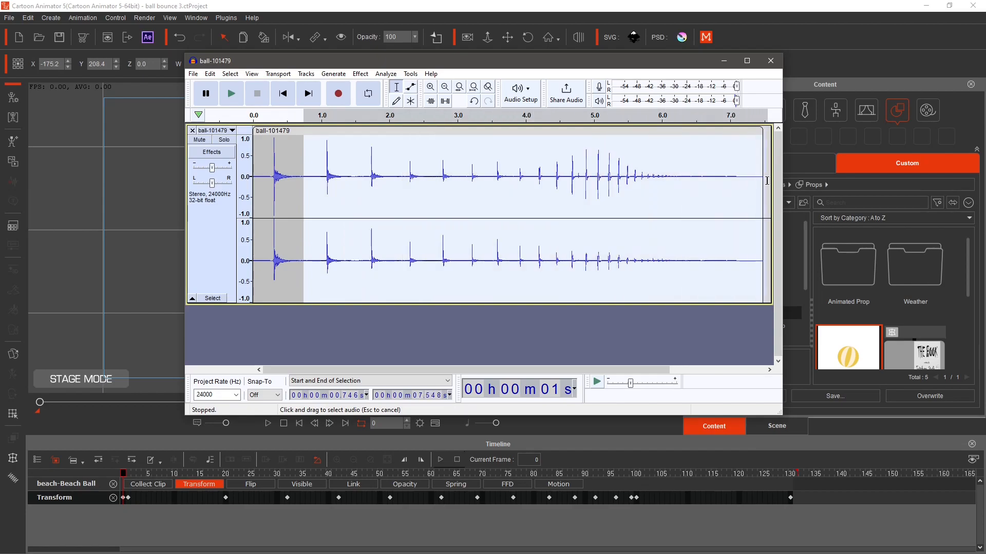
key("Delete")
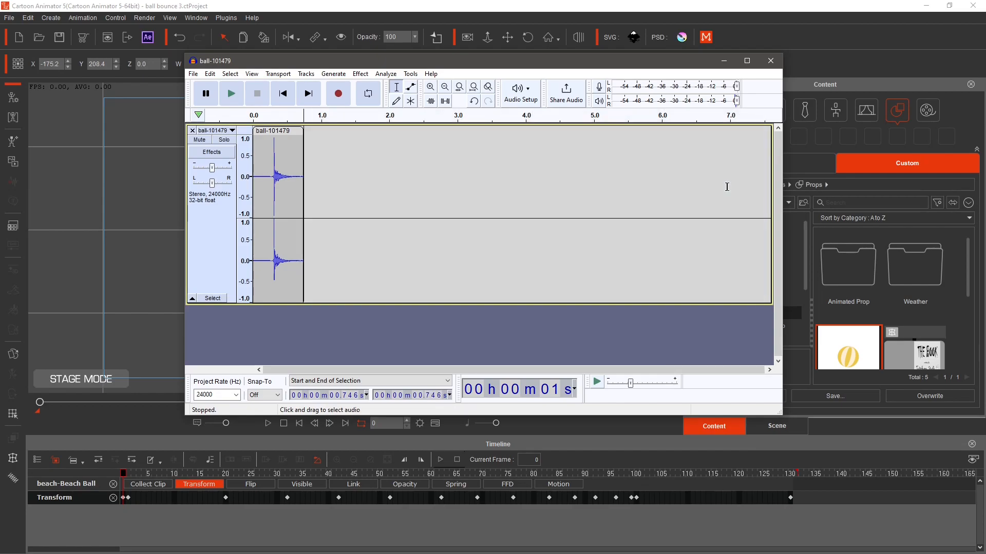
left_click(232, 94)
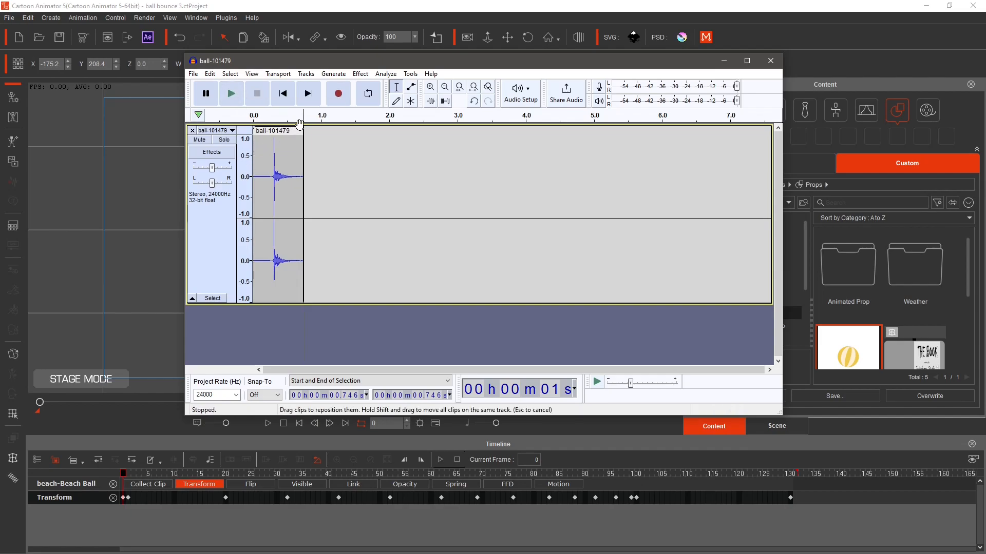
left_click(291, 146)
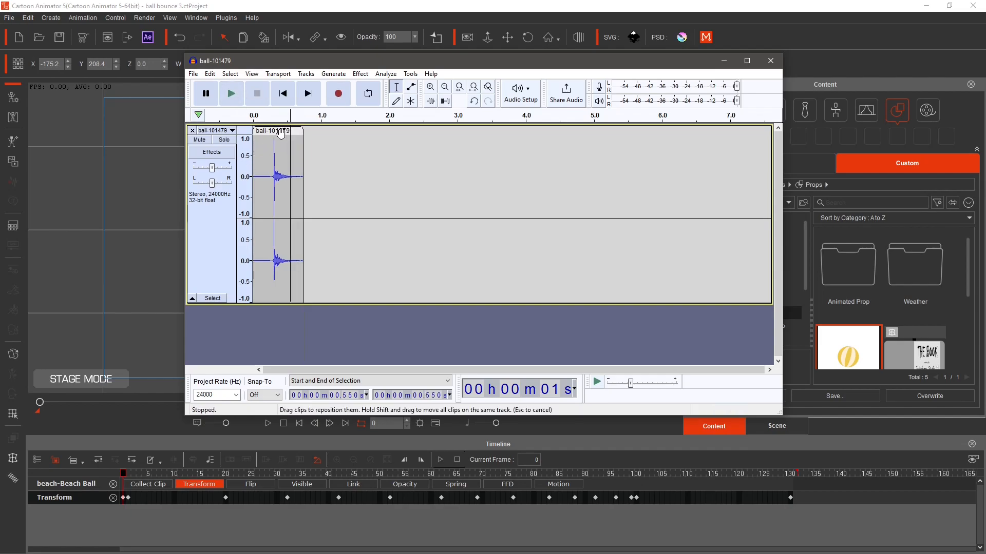
left_click_drag(259, 146, 323, 146)
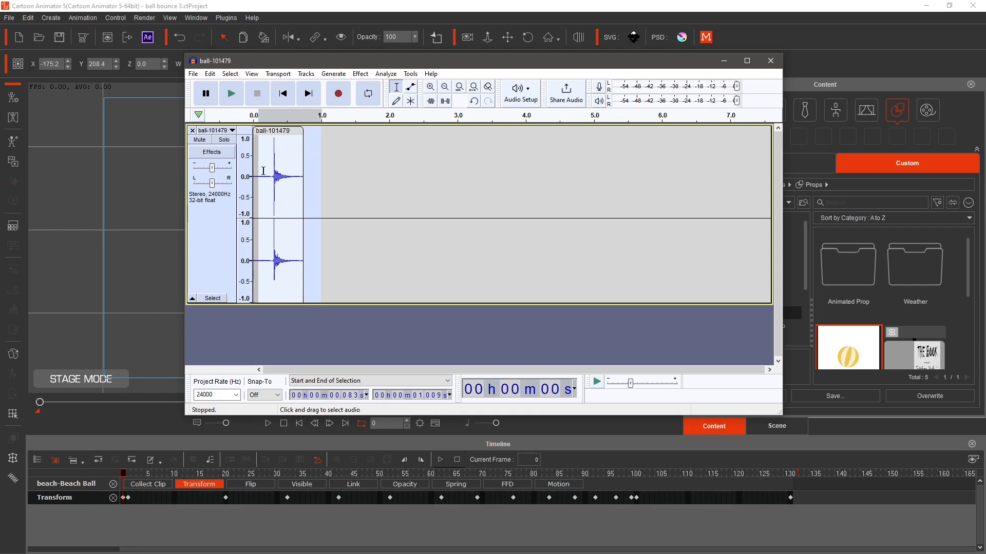
left_click_drag(258, 169, 257, 170)
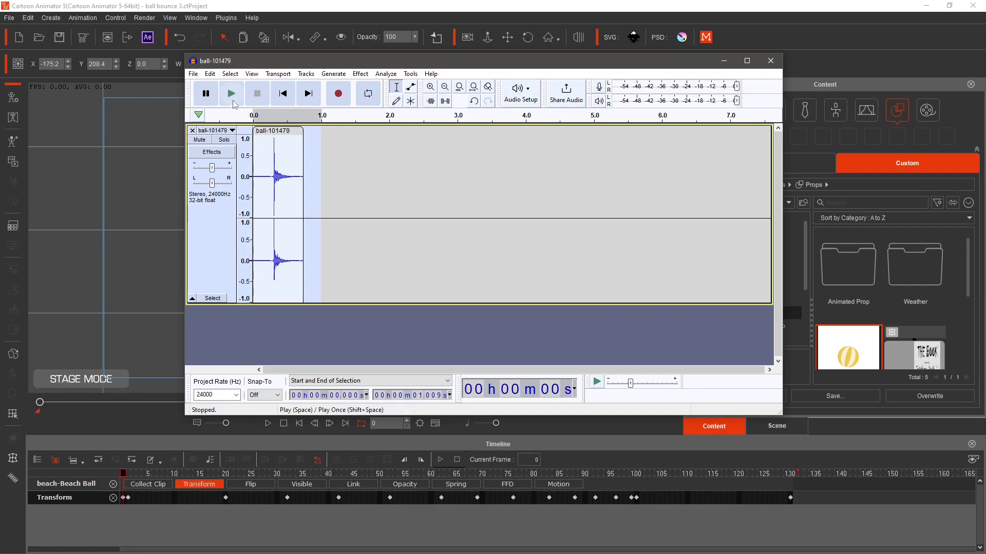
left_click(233, 100)
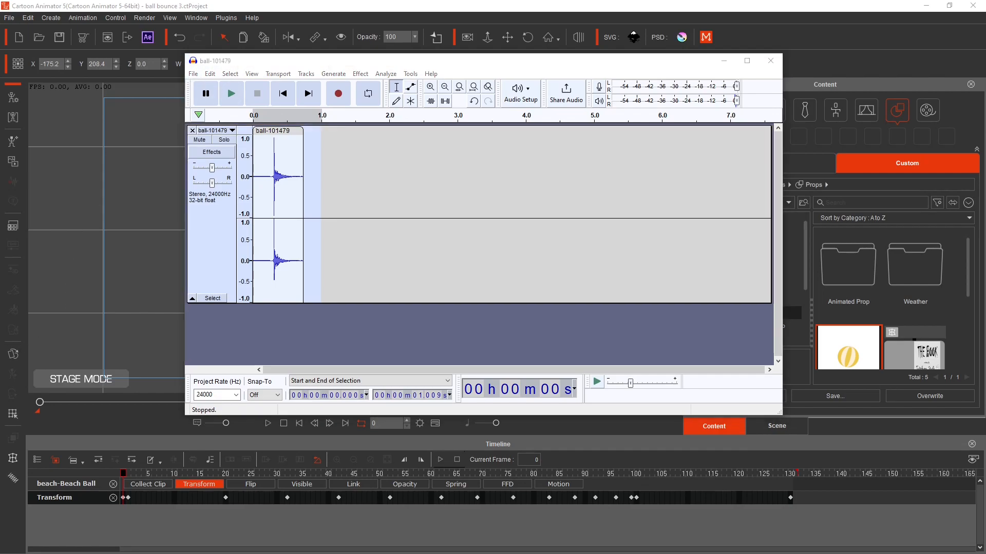
Export the single bounce sound as an MP3 file with a new file name.
left_click(195, 75)
mouse_move(218, 154)
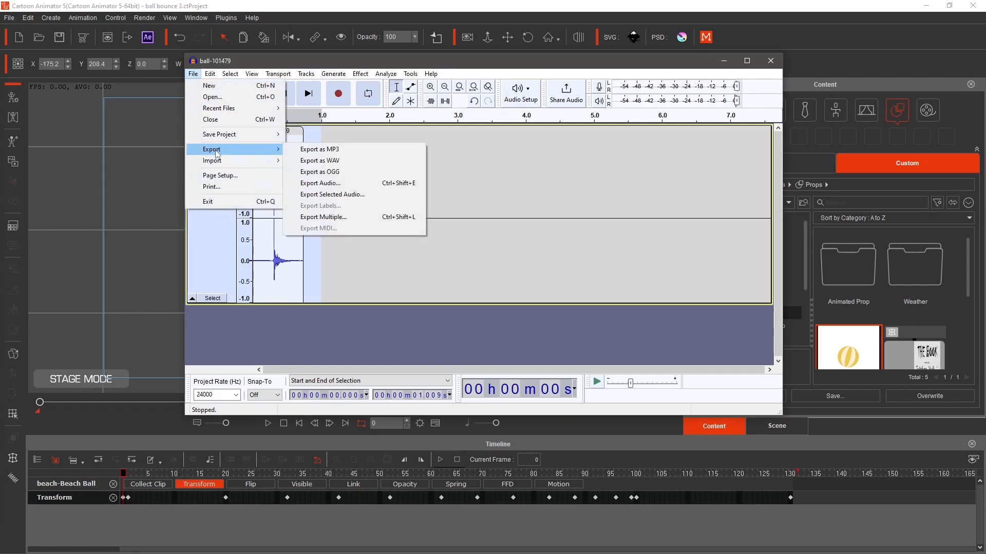
left_click(327, 151)
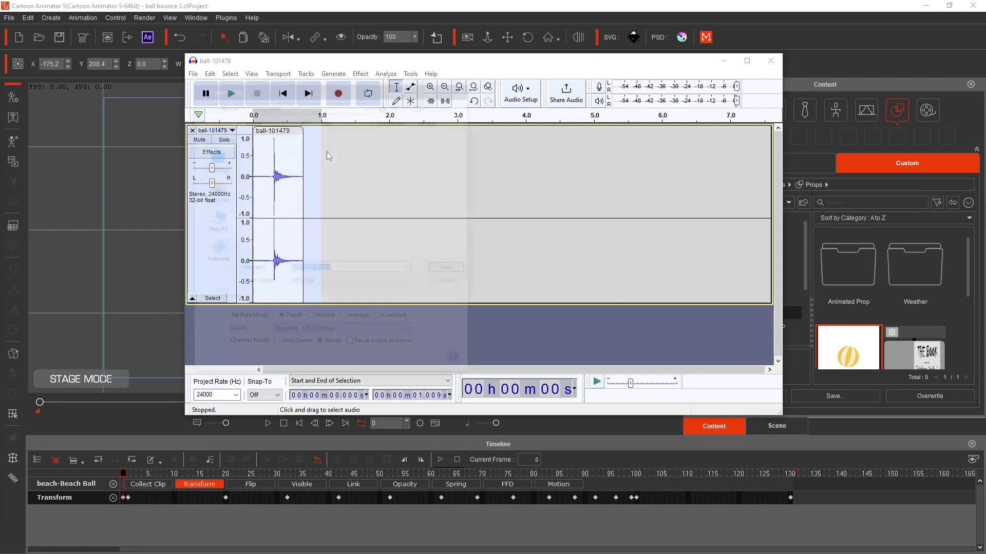
left_click(314, 269)
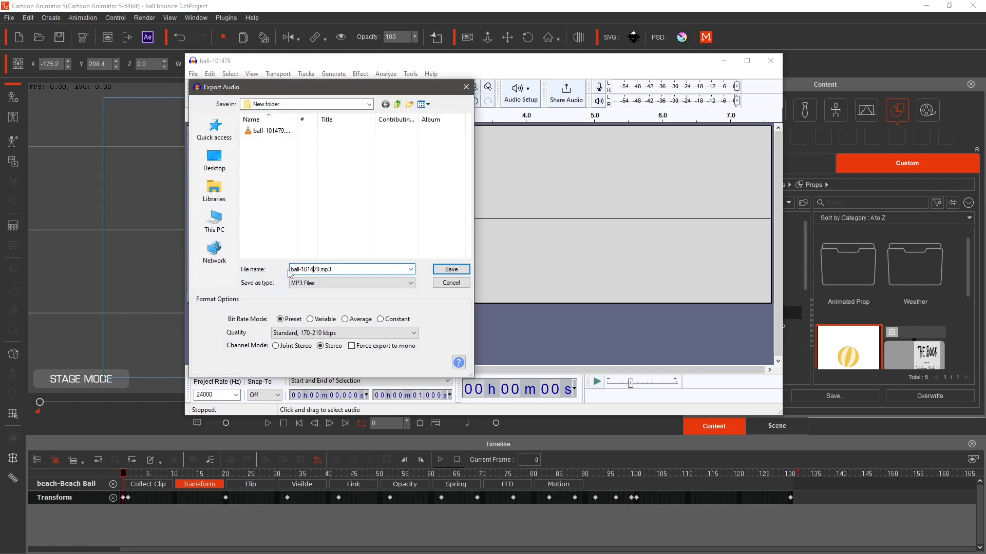
left_click_drag(319, 270, 300, 270)
key("BackSpace")
type("l")
left_click(450, 269)
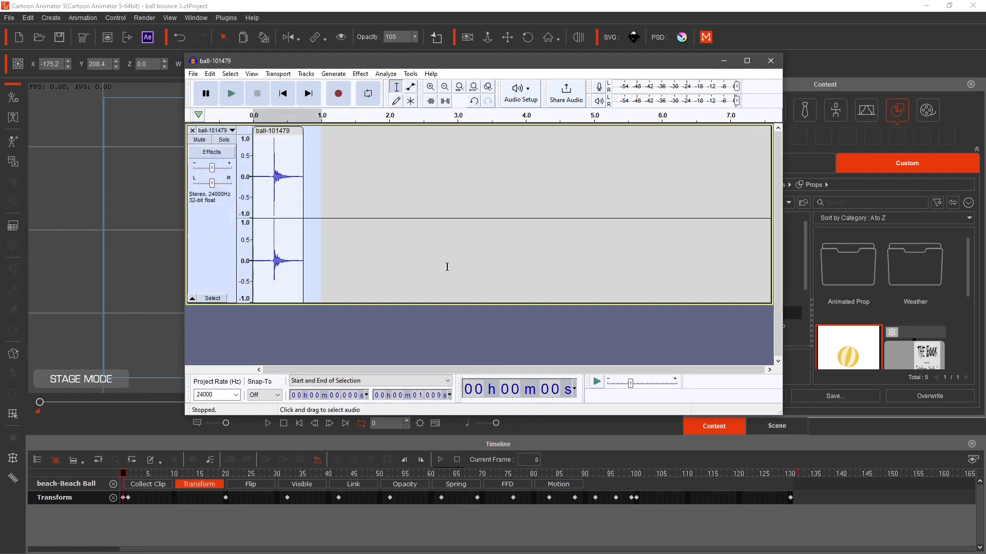
Undo the trim to restore the full recording, and delete the first bounce, from 0 to about 0.72 s.
left_click(194, 74)
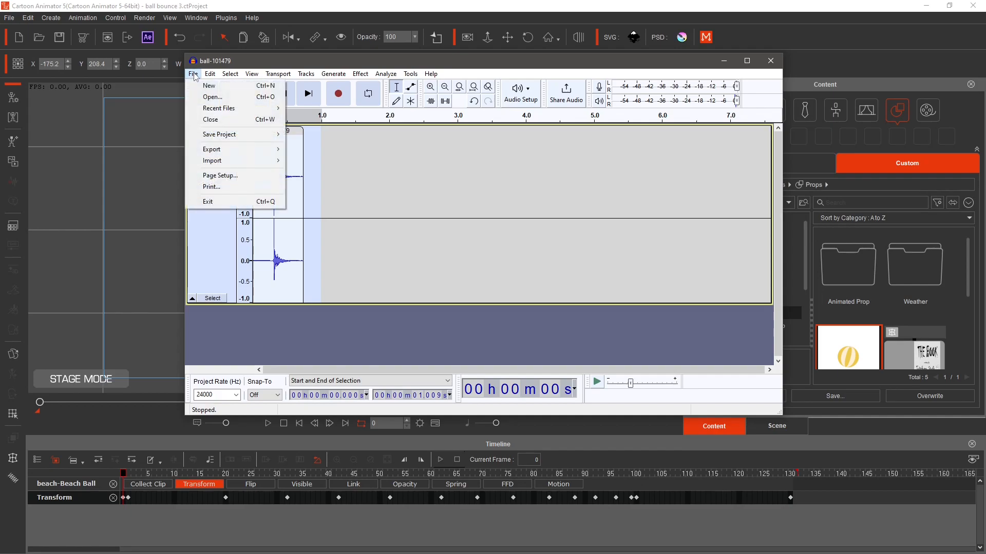
left_click(218, 86)
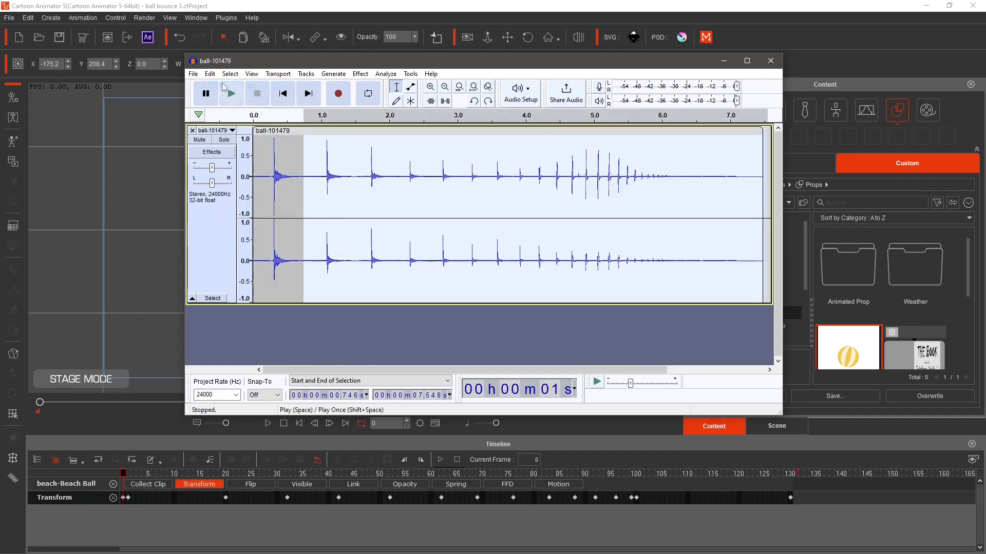
left_click(314, 181)
left_click(305, 177)
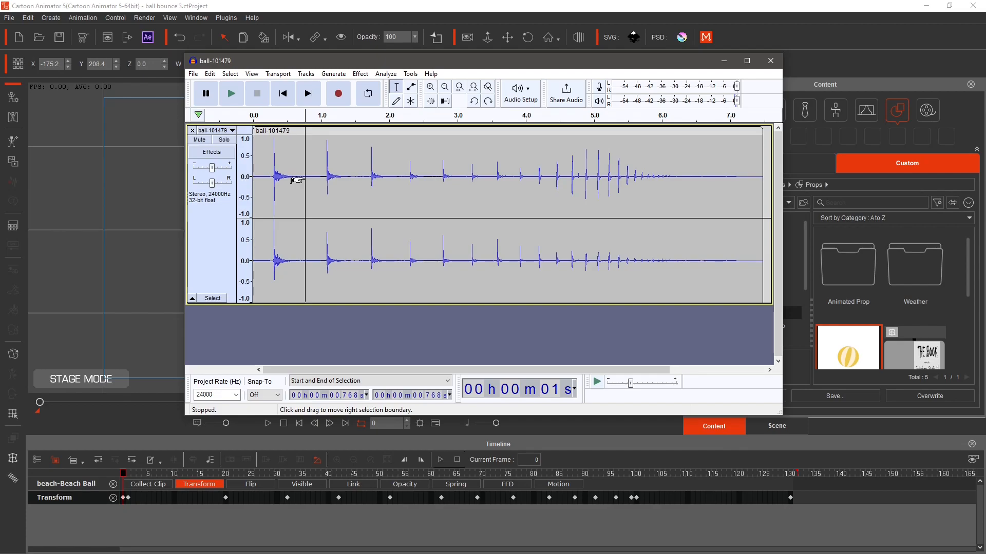
left_click(302, 173)
left_click_drag(308, 173, 248, 176)
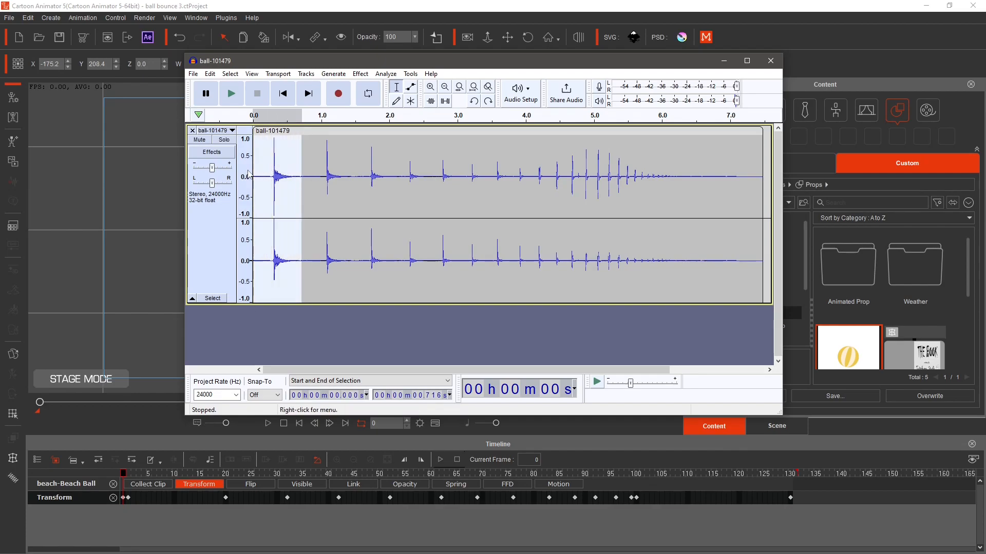
key("Delete")
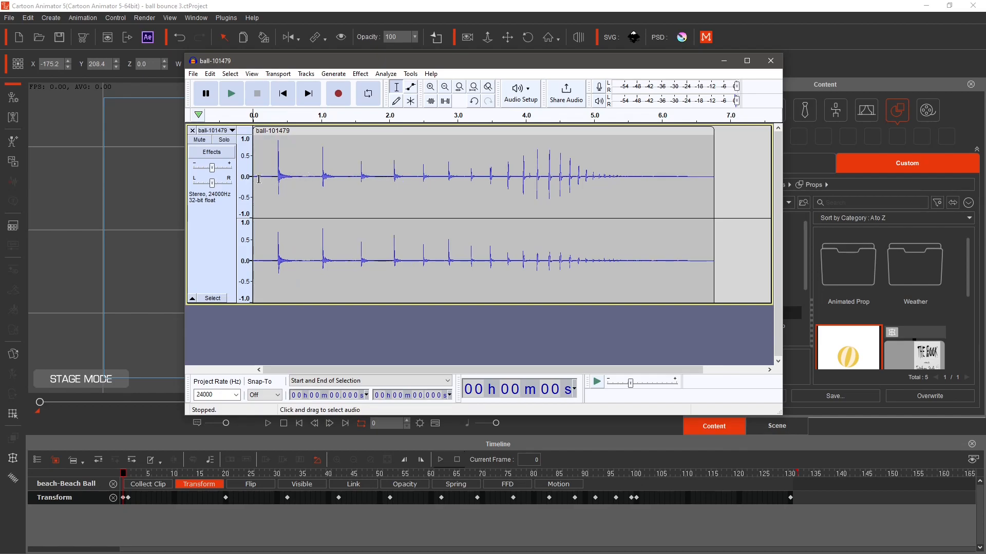
Trim away most of the silence before the first remaining bounce.
left_click_drag(263, 177, 253, 177)
key("Delete")
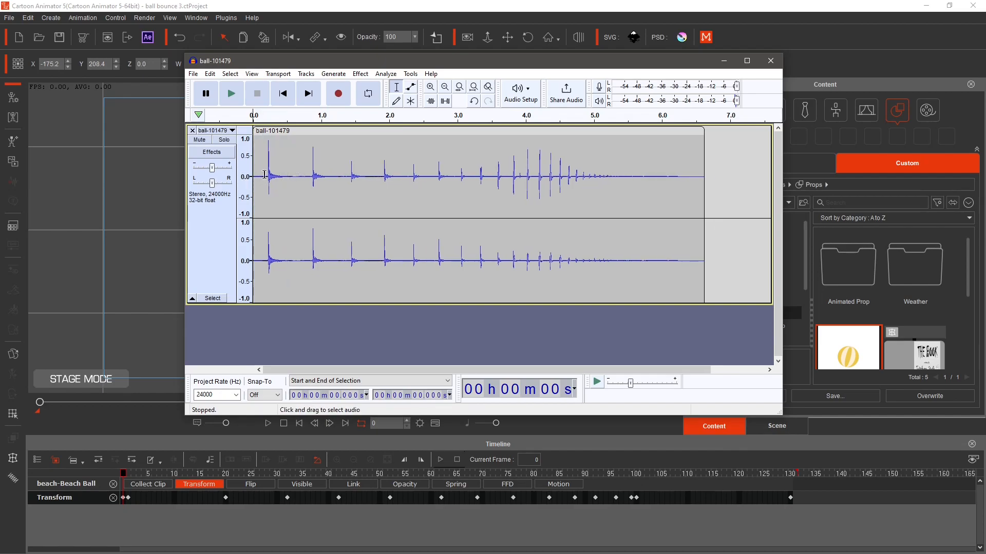
left_click(260, 176)
key("Delete")
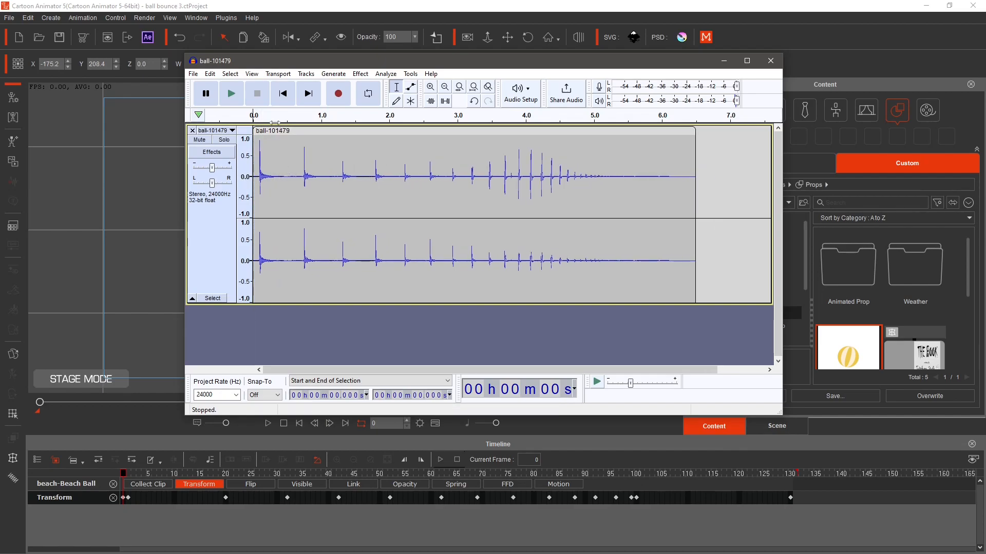
Delete all audio after about 0.5 s, and select and play back the remaining bounce.
left_click_drag(286, 175, 715, 213)
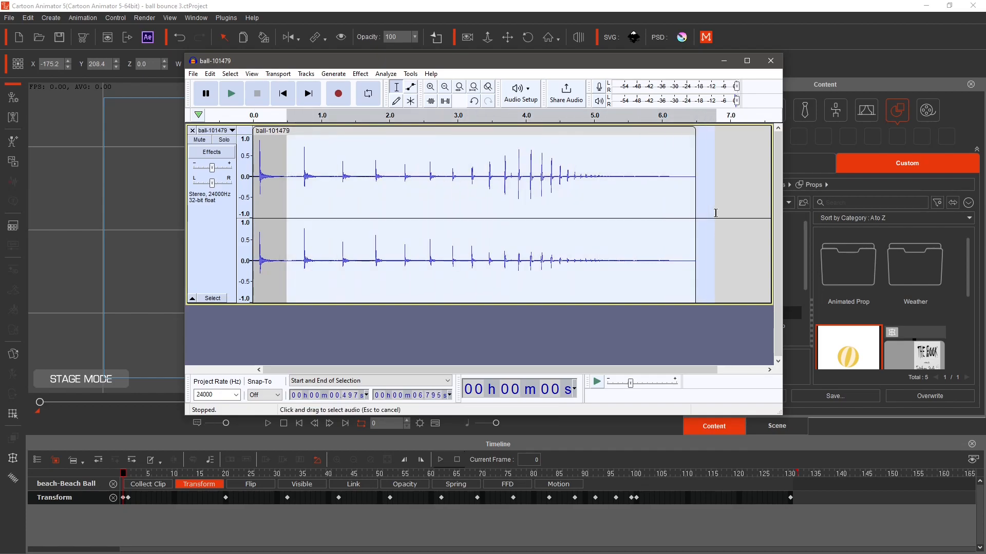
key("Delete")
left_click(278, 145)
mouse_move(278, 144)
left_mouse_down()
mouse_move(252, 148)
mouse_move(286, 154)
left_mouse_up()
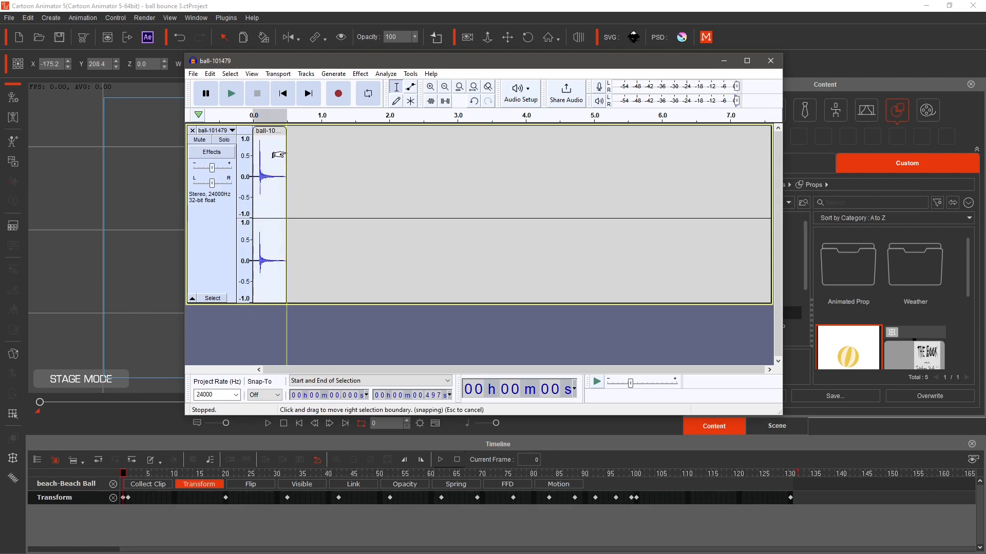
left_click(231, 94)
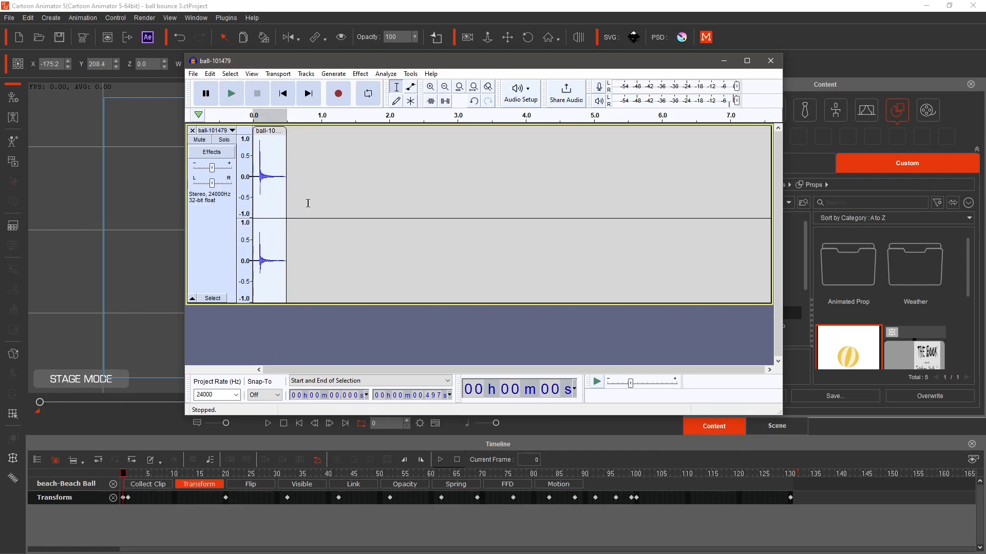
Export the isolated bounce as an MP3 file named ball bounce 2.mp3 in New folder.
left_click(194, 75)
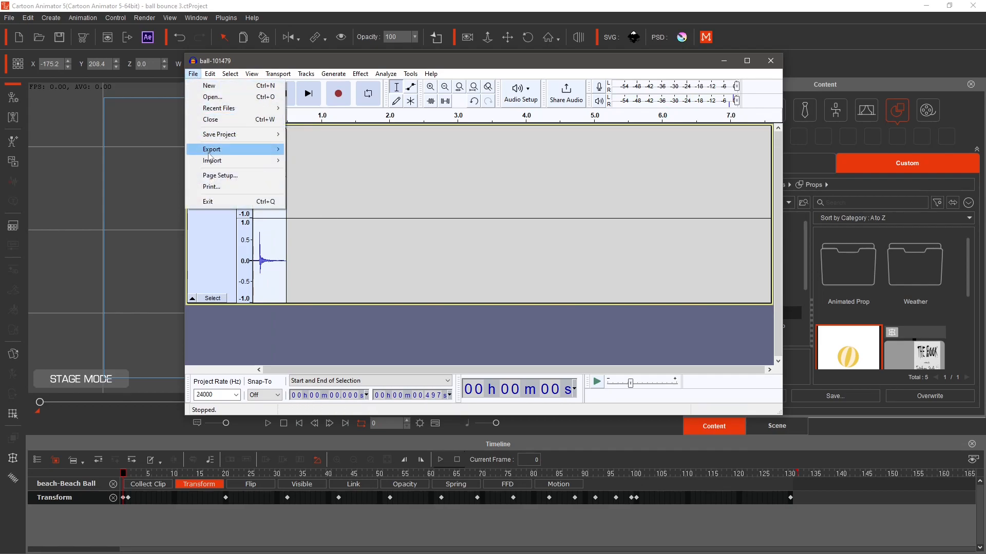
mouse_move(241, 149)
left_click(315, 153)
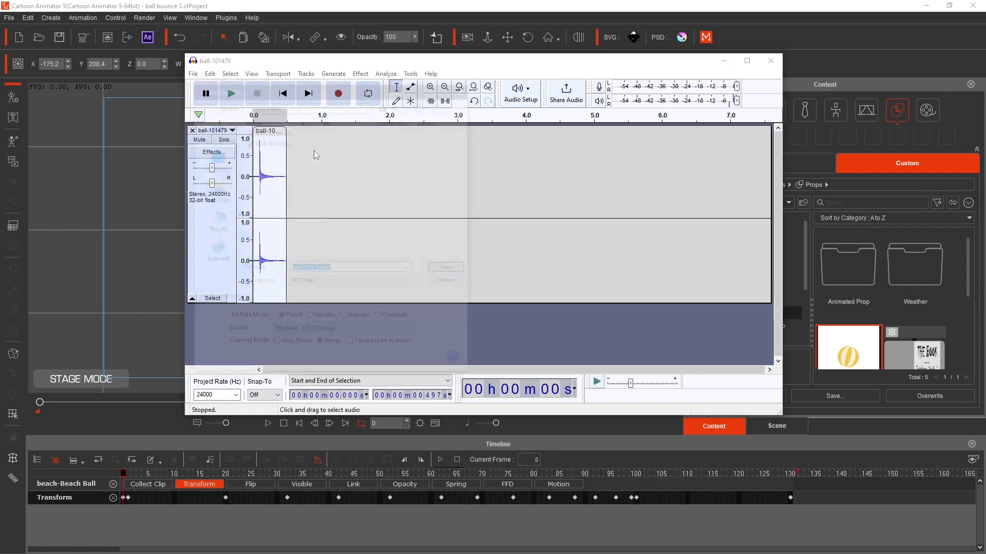
left_click(283, 131)
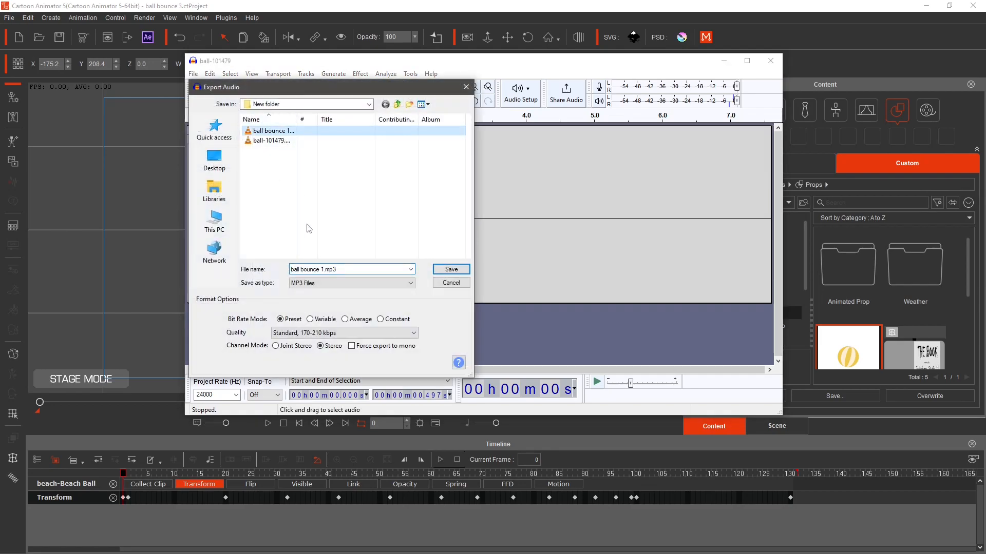
left_click(322, 270)
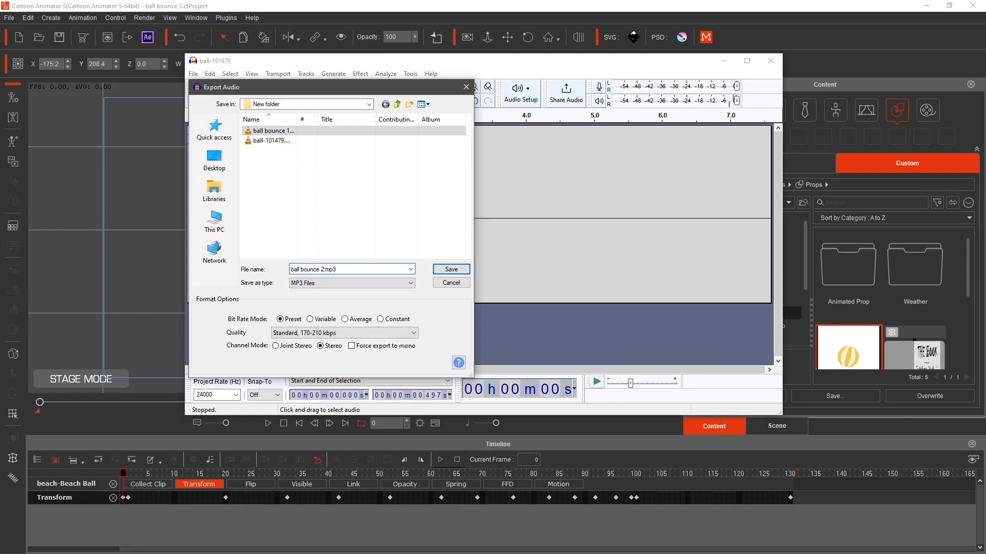
left_click(451, 269)
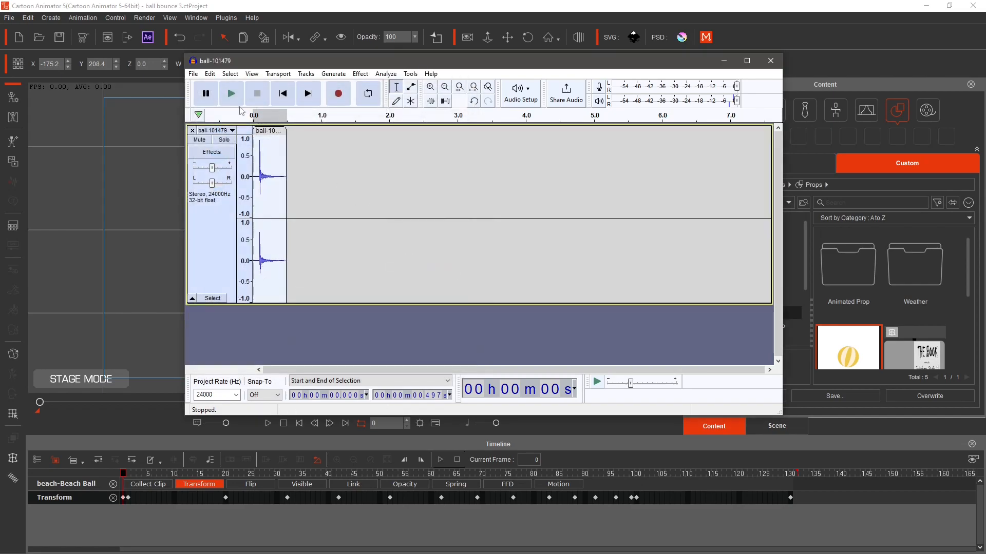
Undo the last delete to restore the following bounces, and delete the first bounce, from 0 to about 0.61 s.
left_click(210, 74)
left_click(226, 85)
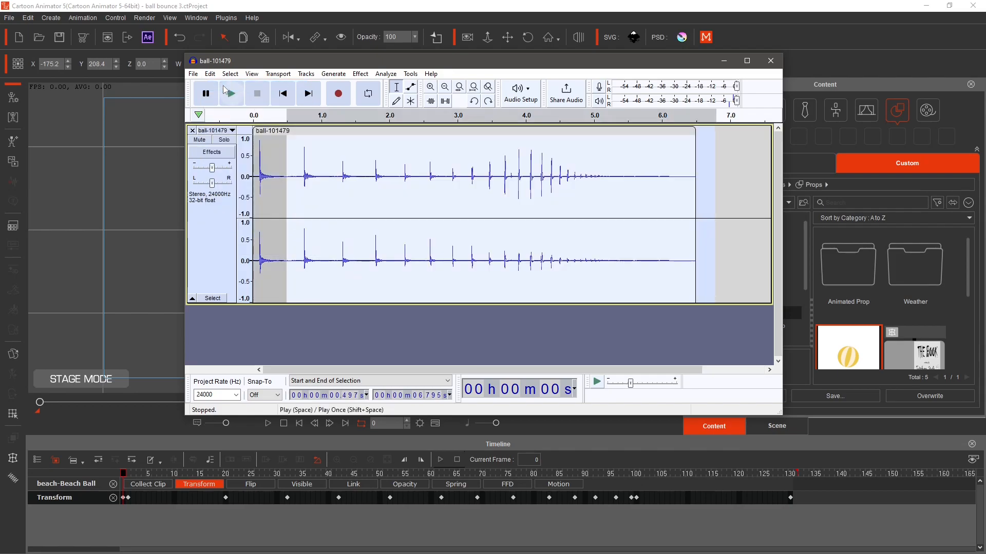
left_click(284, 174)
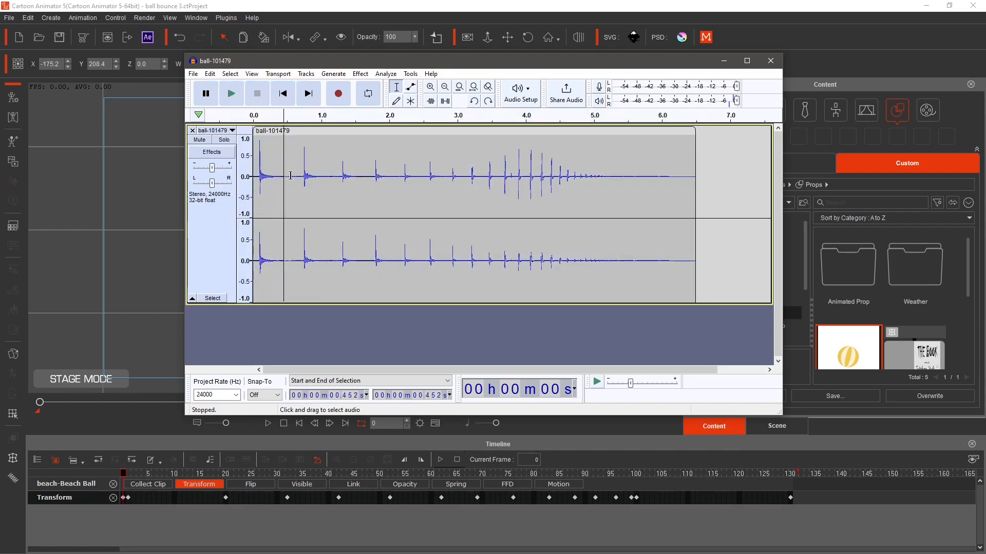
left_click_drag(294, 177, 234, 179)
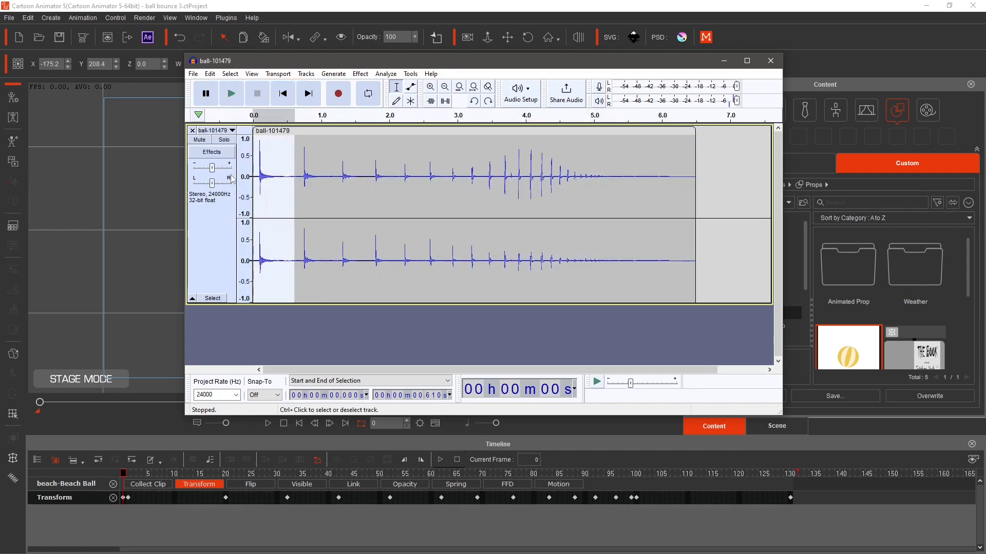
key("Delete")
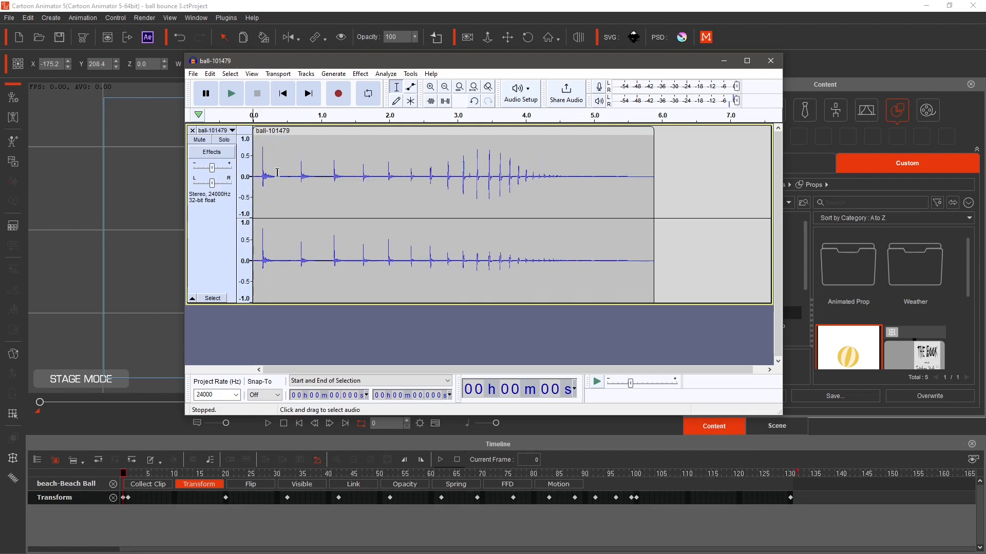
Delete all audio after about 0.47 s, and select and play back the single bounce that is left.
left_click_drag(285, 177, 657, 231)
key("Delete")
left_click(272, 156)
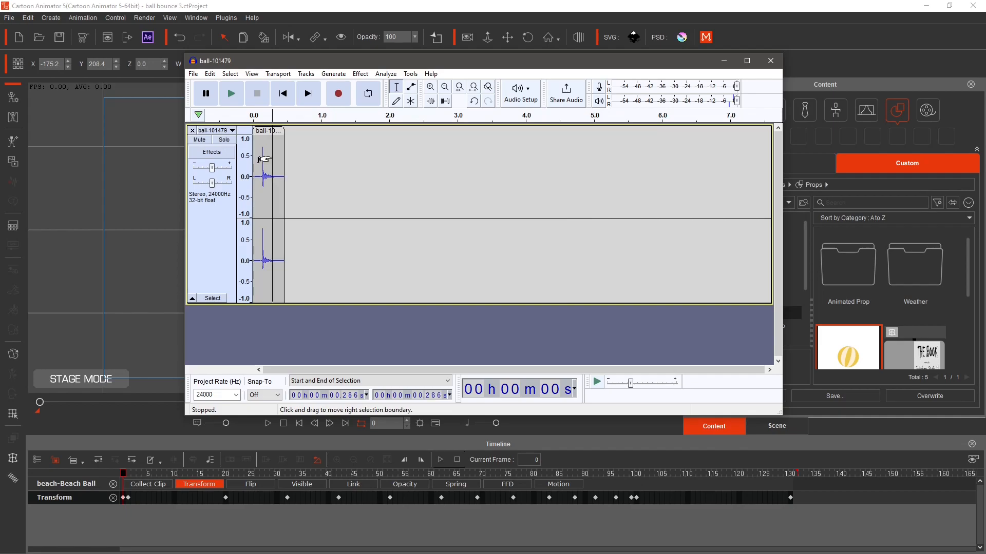
mouse_move(264, 159)
left_mouse_down()
mouse_move(281, 160)
mouse_move(254, 163)
left_mouse_up()
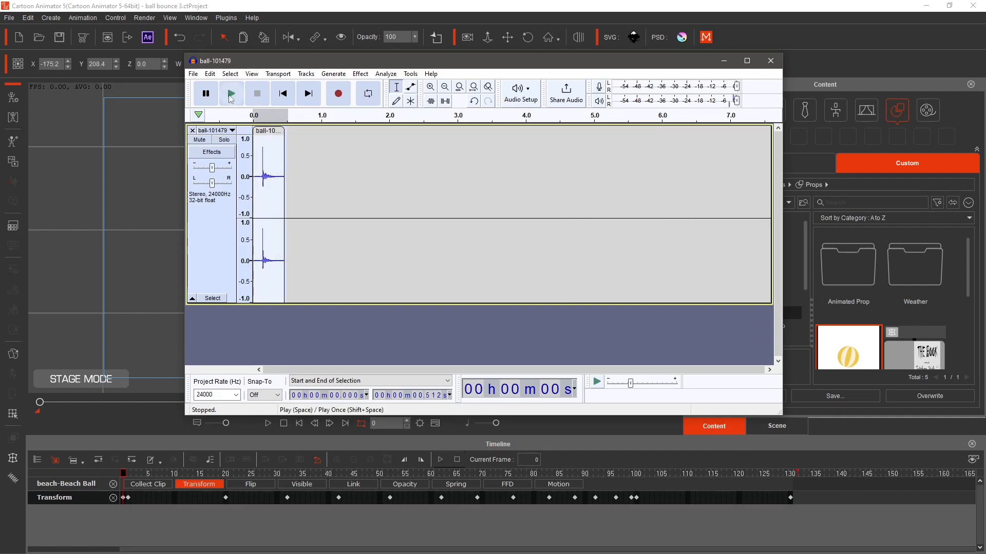
left_click(231, 94)
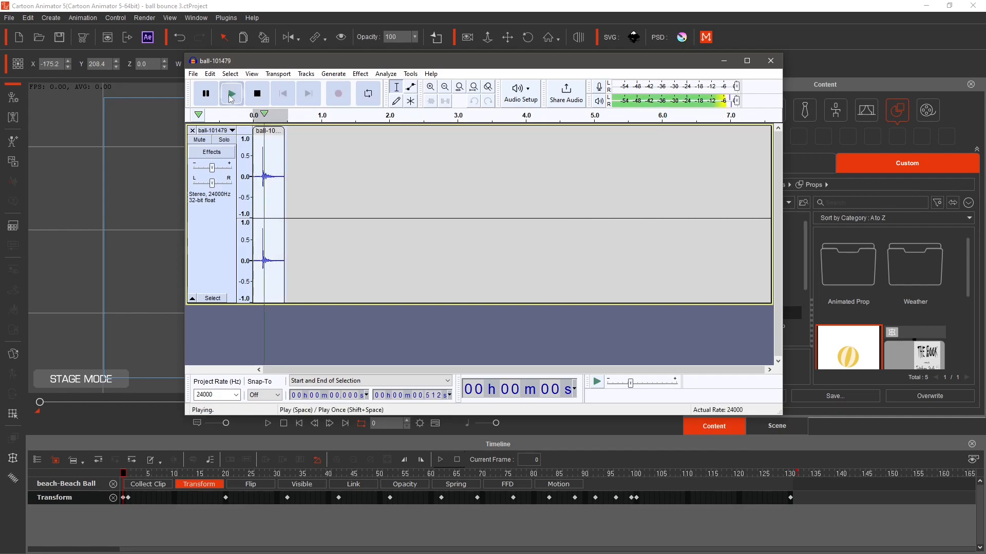
Export the isolated bounce as an MP3 file named ball bounce 3.mp3 in New folder.
left_click(193, 73)
mouse_move(213, 149)
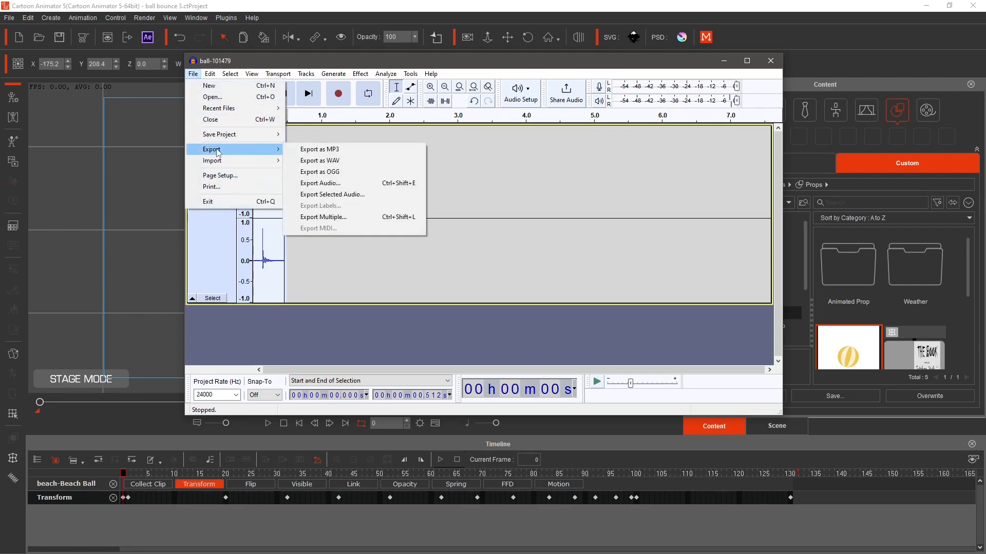
left_click(321, 148)
left_click(274, 141)
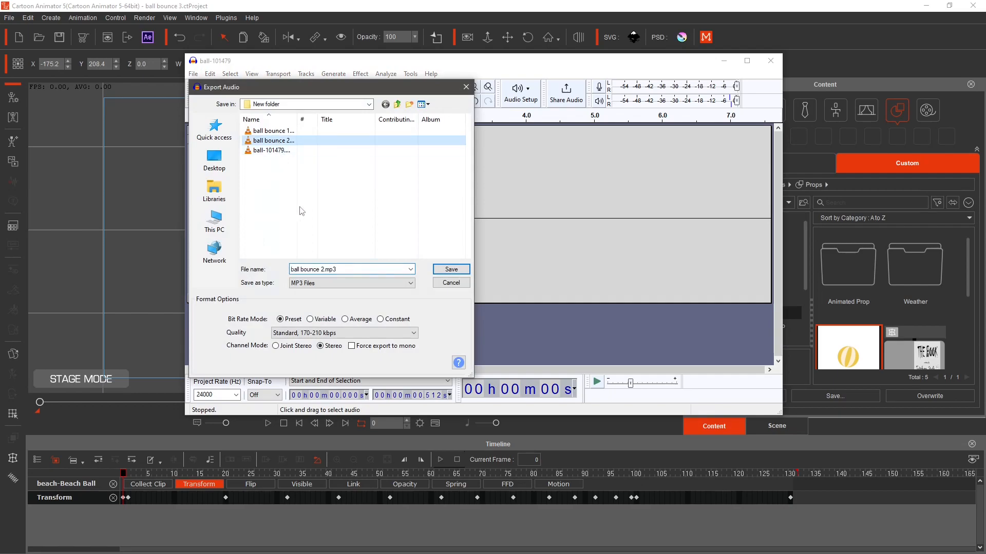
left_click(322, 268)
left_click(322, 269)
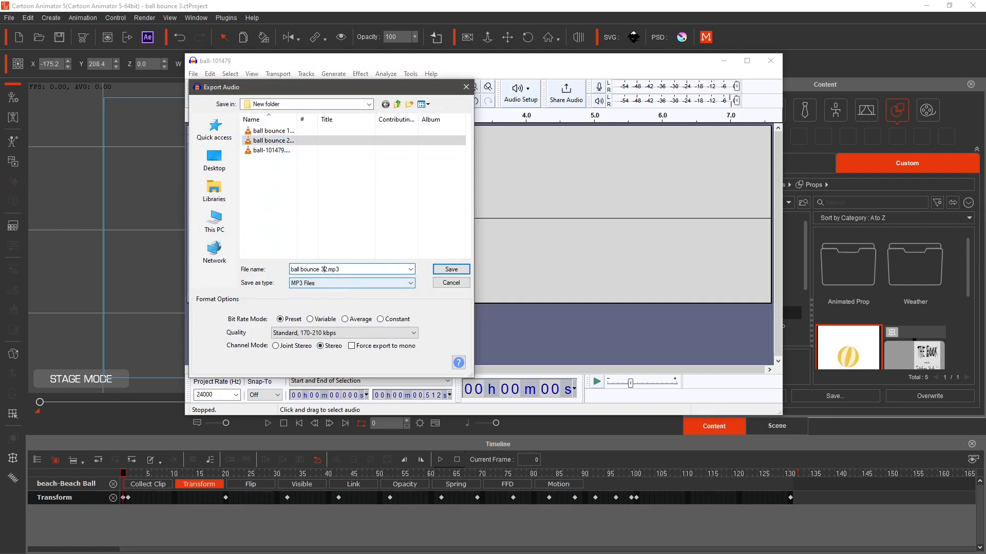
left_click(451, 270)
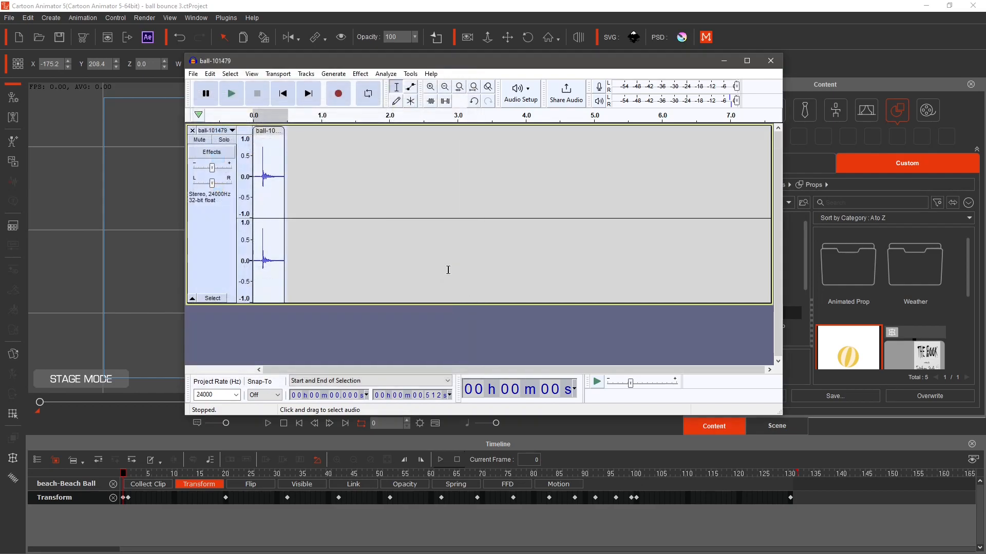
Undo the last delete to bring back the rest of the recording, and delete its first bounce.
left_click(210, 74)
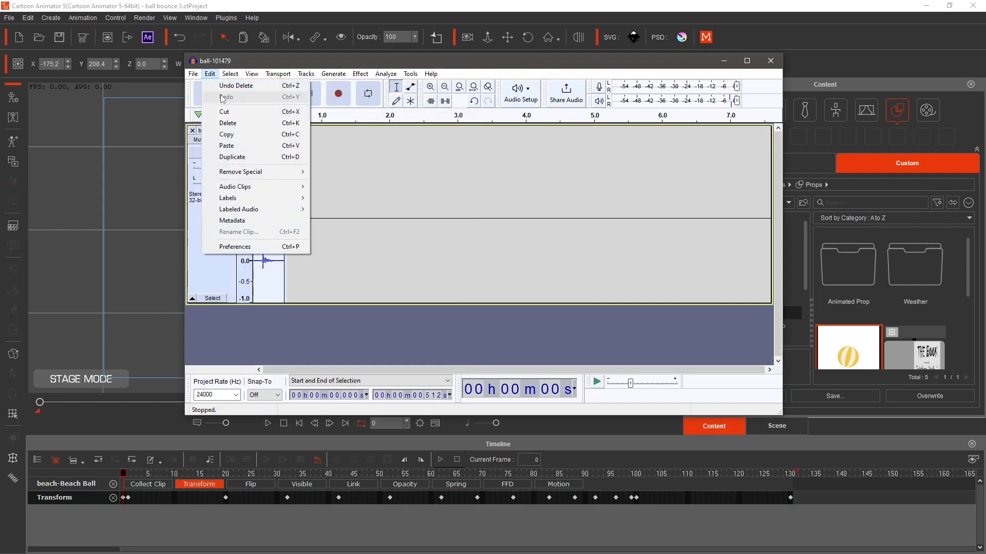
left_click(227, 88)
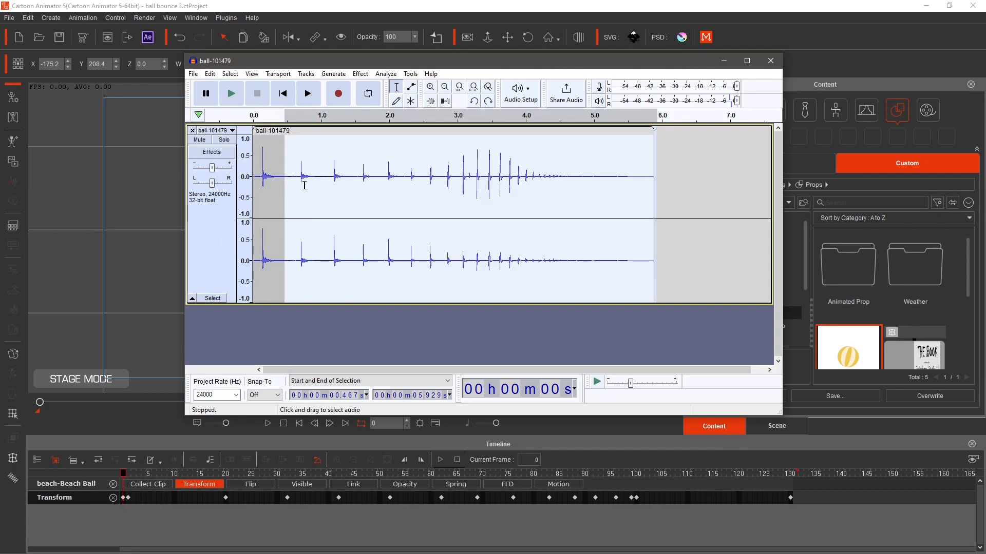
left_click(289, 189)
left_click(287, 177)
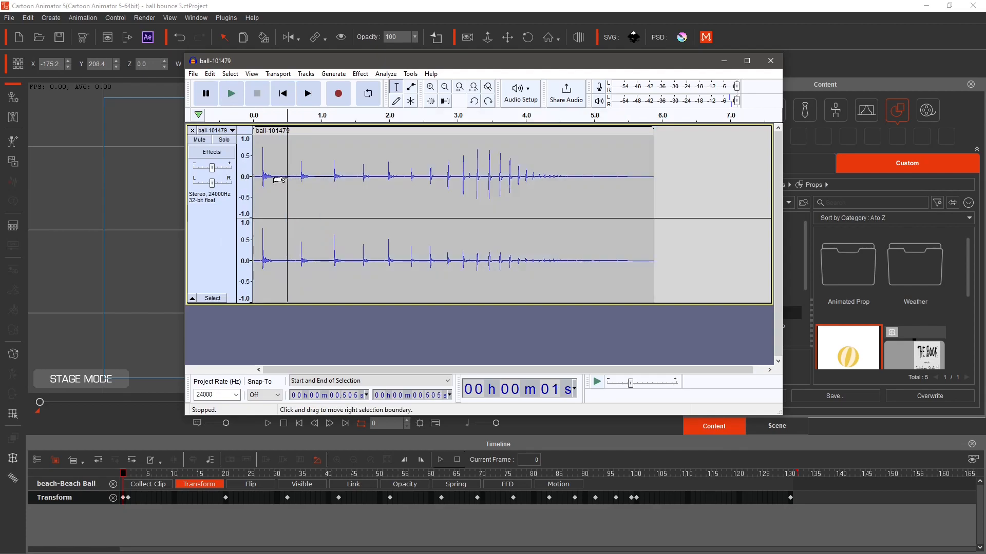
left_click_drag(290, 176, 617, 204)
key("Delete")
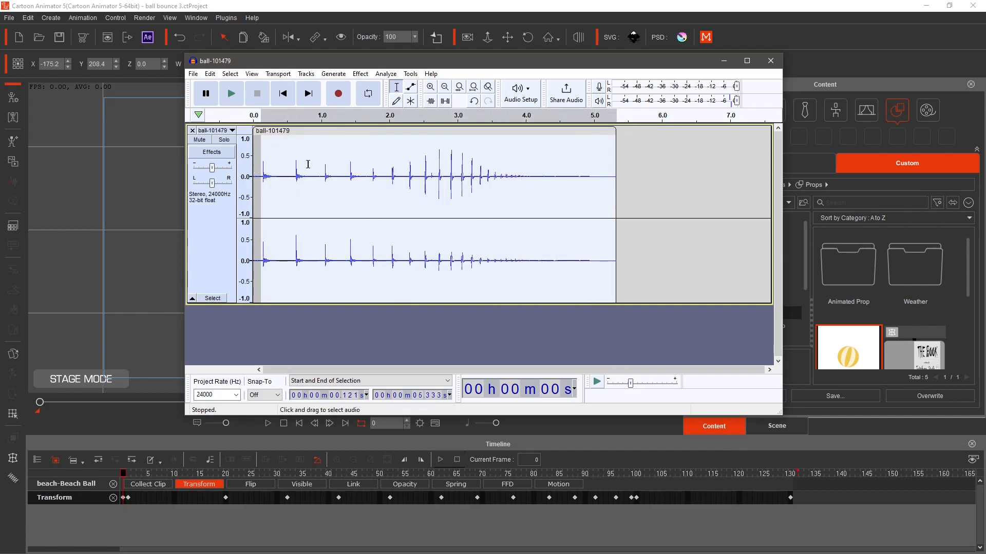
Select the whole remaining recording from its start and play it back.
left_click_drag(268, 171, 253, 172)
left_click(231, 93)
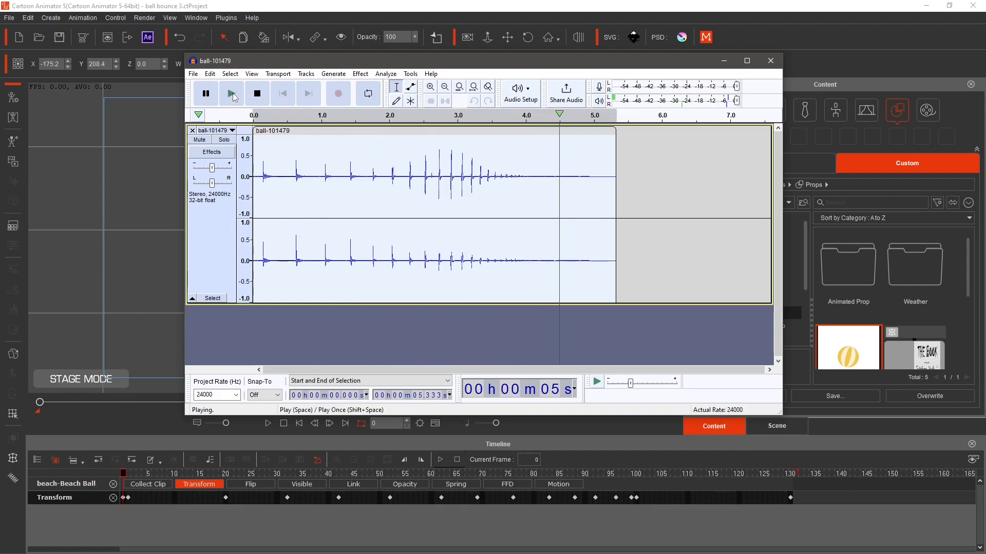
left_click(233, 93)
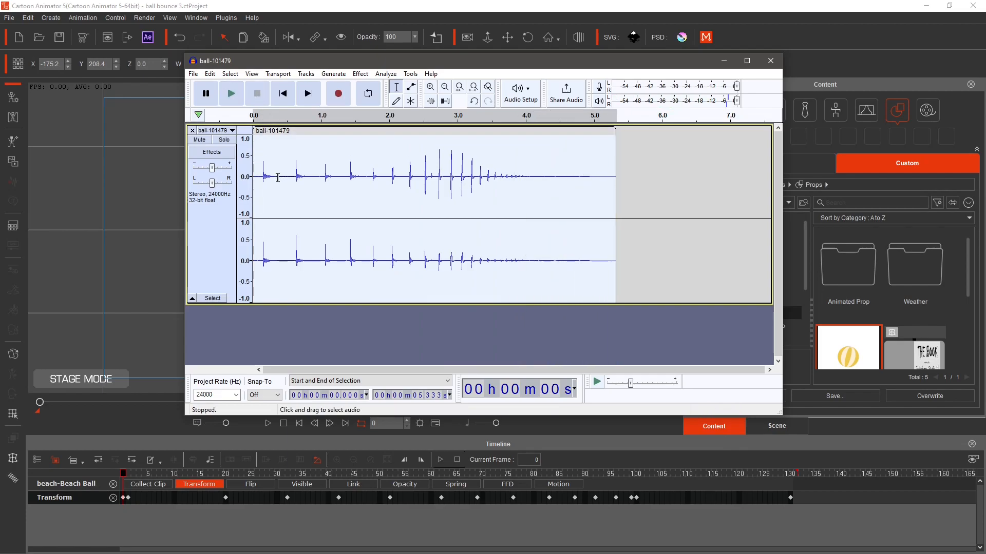
Reduce the recording to its first bounce by removing the leading silence and everything after about 0.32 s, and play it back.
left_click_drag(259, 176, 611, 226)
key("Delete")
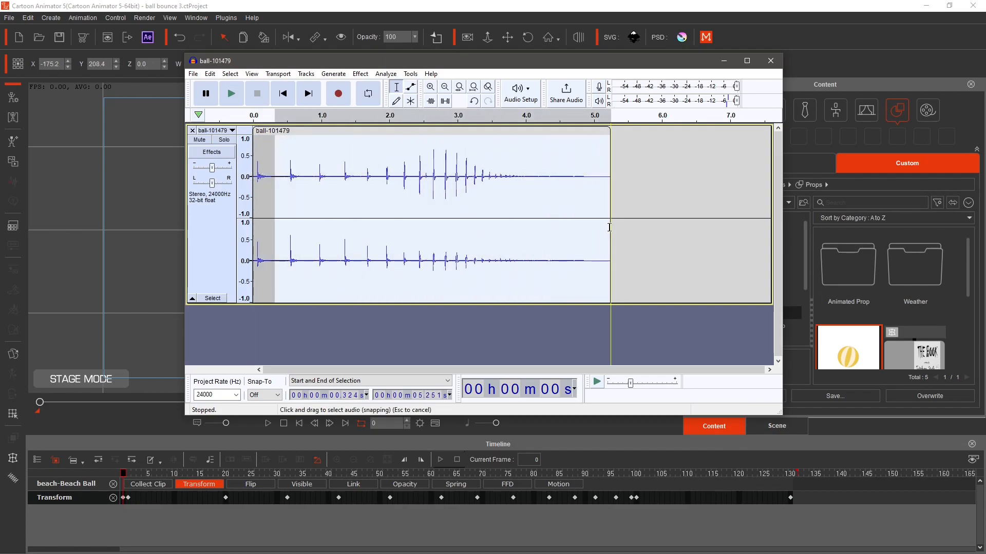
key("Delete")
mouse_move(259, 162)
left_mouse_down()
mouse_move(282, 155)
mouse_move(252, 165)
left_mouse_up()
left_click(231, 93)
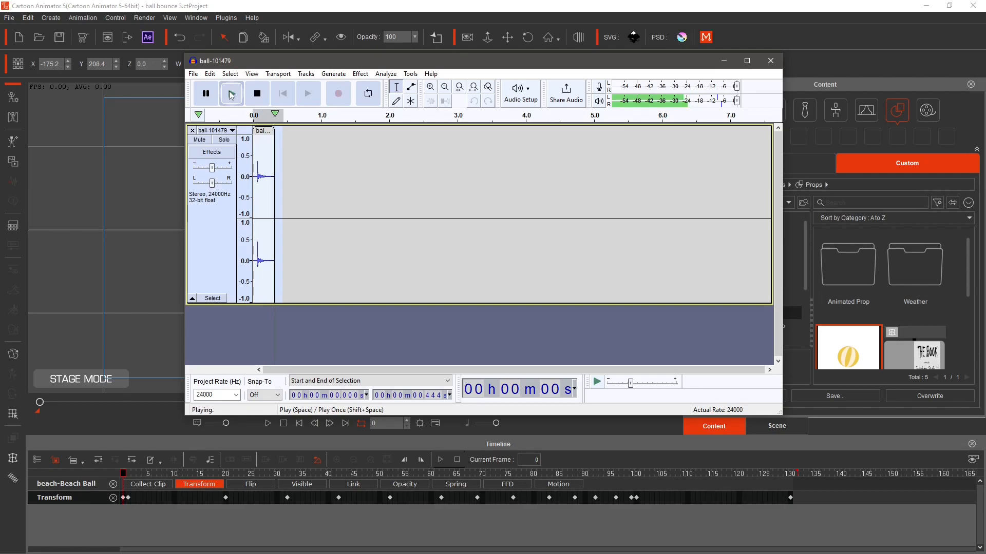
Export the isolated bounce as an MP3 file named ball bounce 4.mp3 in New folder.
left_click(193, 74)
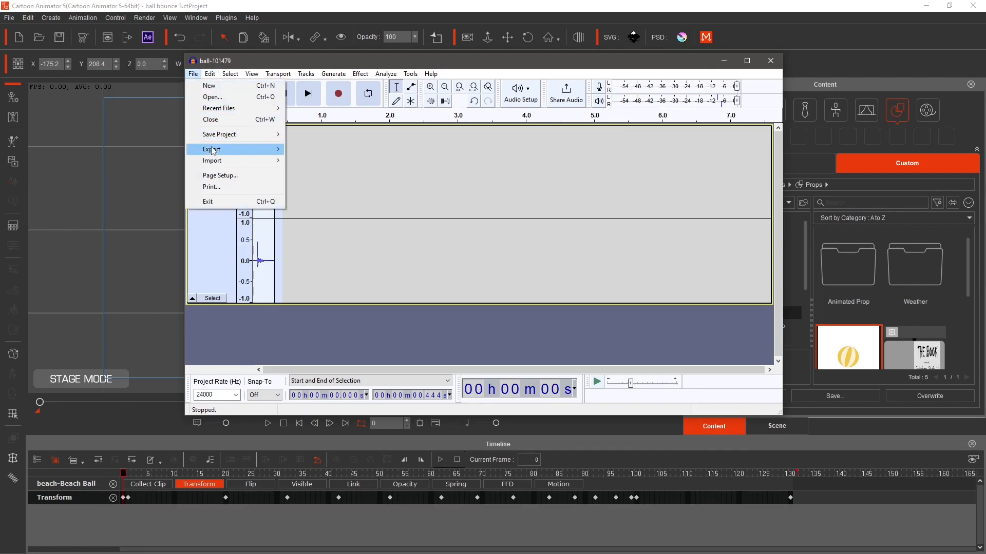
mouse_move(247, 150)
left_click(310, 149)
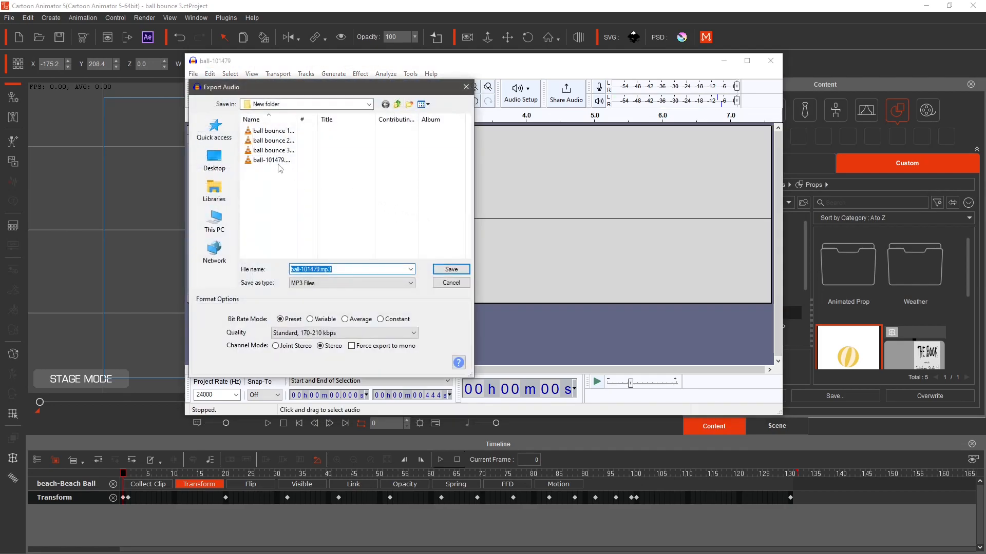
left_click(272, 149)
left_click(321, 270)
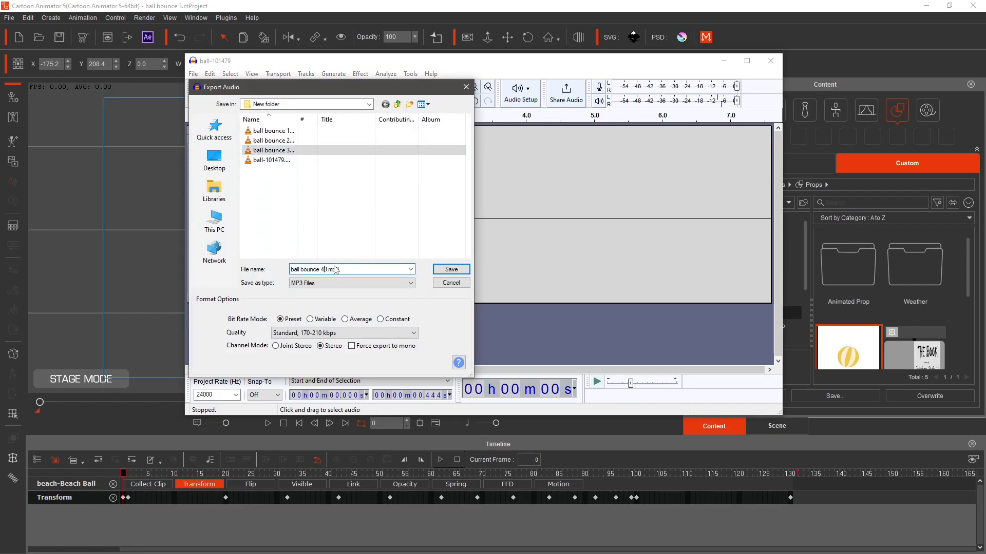
left_click(450, 273)
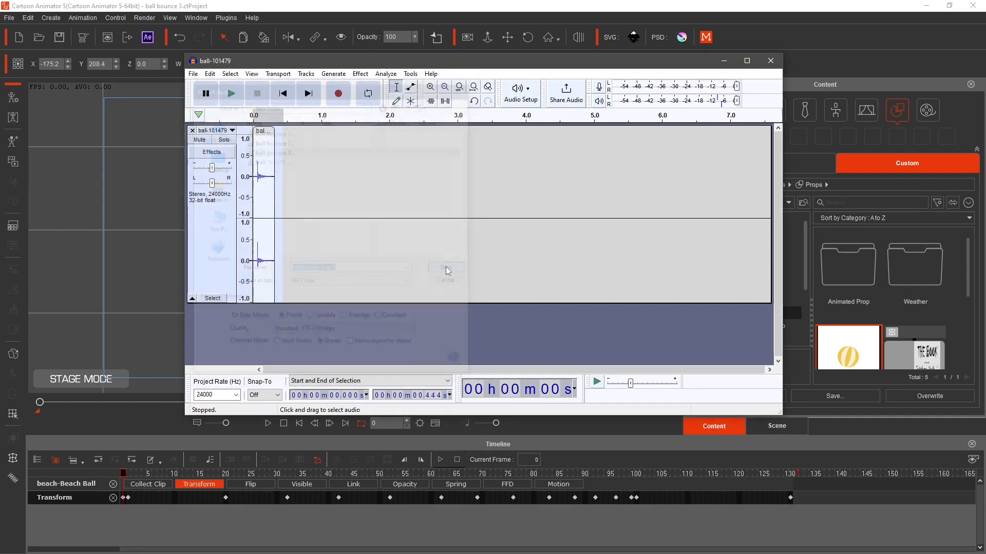
Undo the last delete to restore the later bounces, and cut the first bounce, from 0 to about 0.44 s.
left_click(210, 73)
left_click(226, 86)
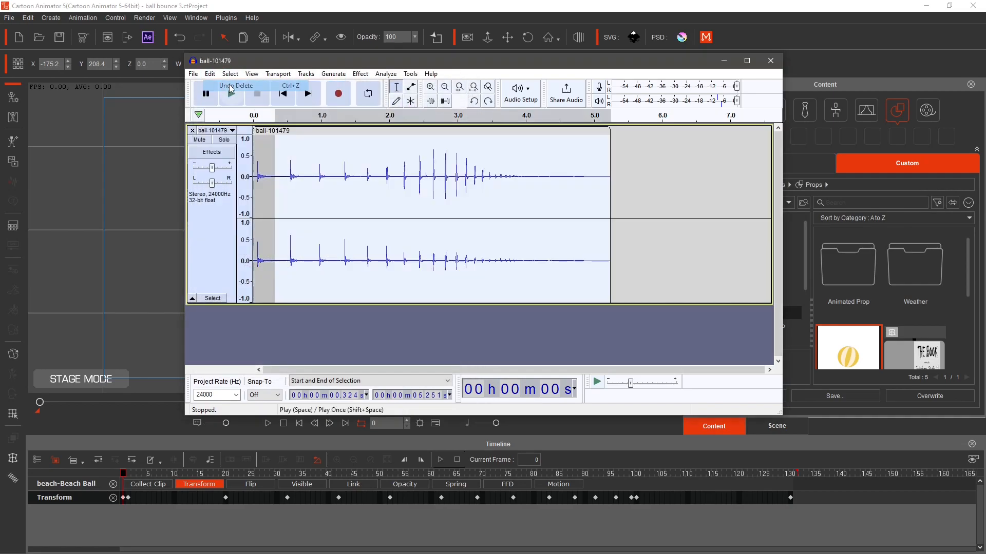
left_click_drag(283, 175, 253, 175)
right_click(268, 174)
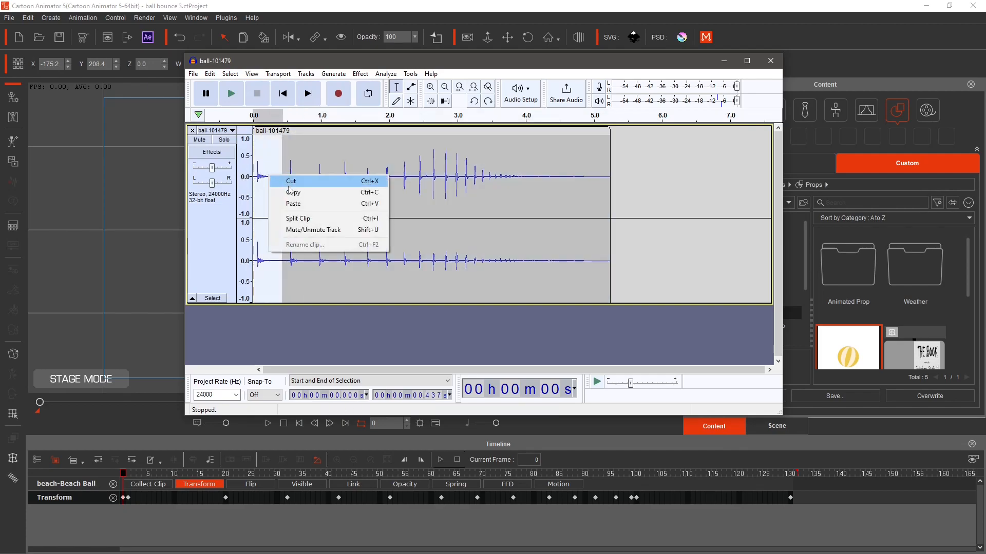
left_click(291, 182)
Select all of the remaining bounces from 0 s to the end and play them back.
left_click_drag(255, 176, 581, 183)
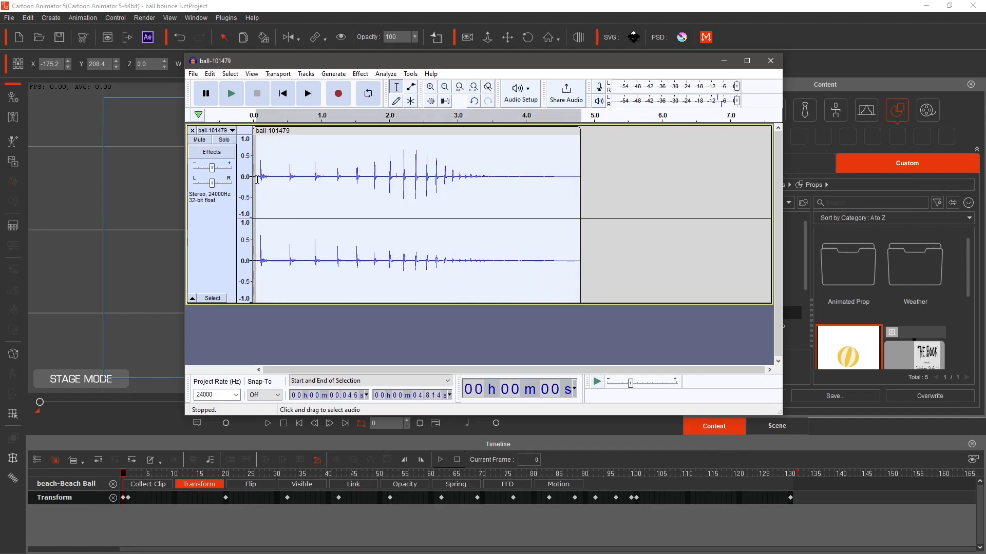
left_click_drag(264, 179, 254, 179)
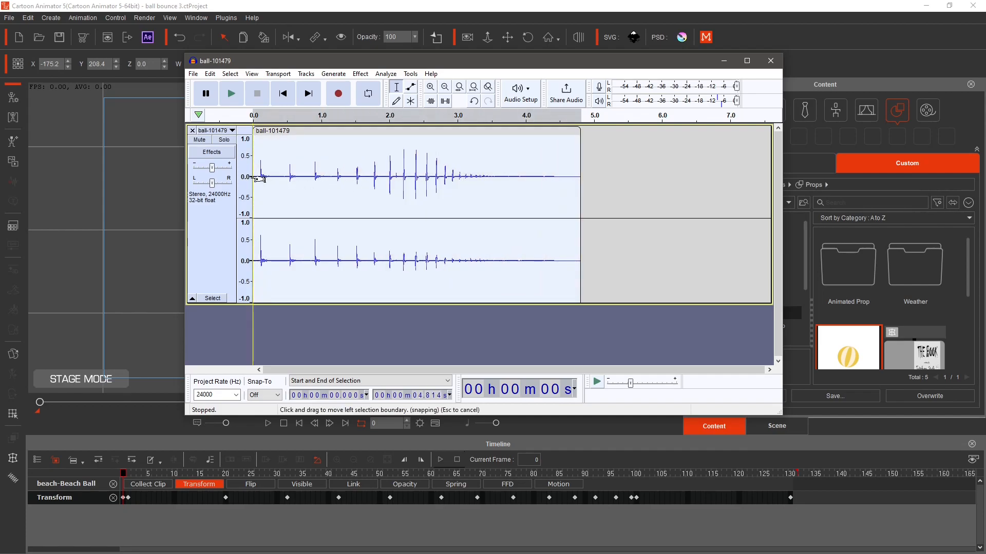
left_click(231, 92)
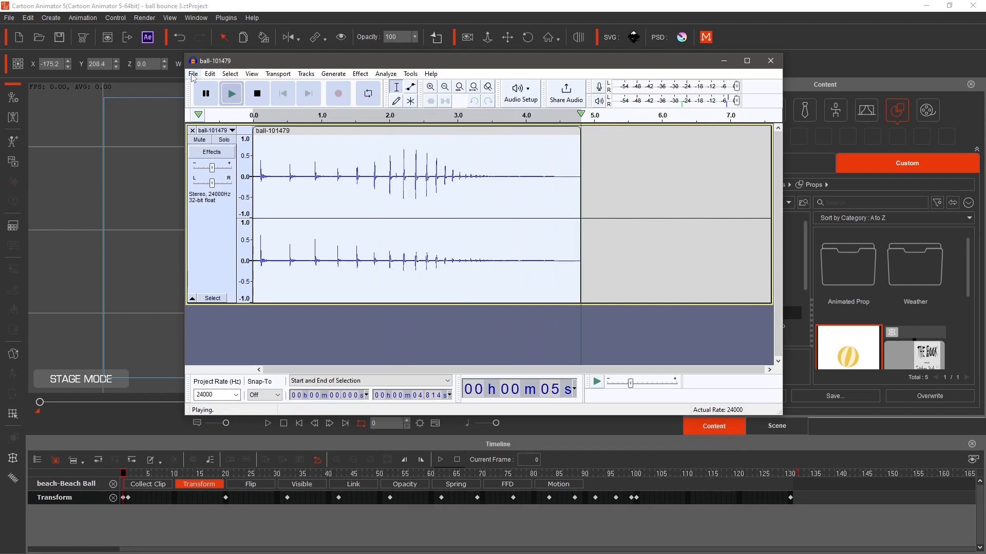
left_click(237, 98)
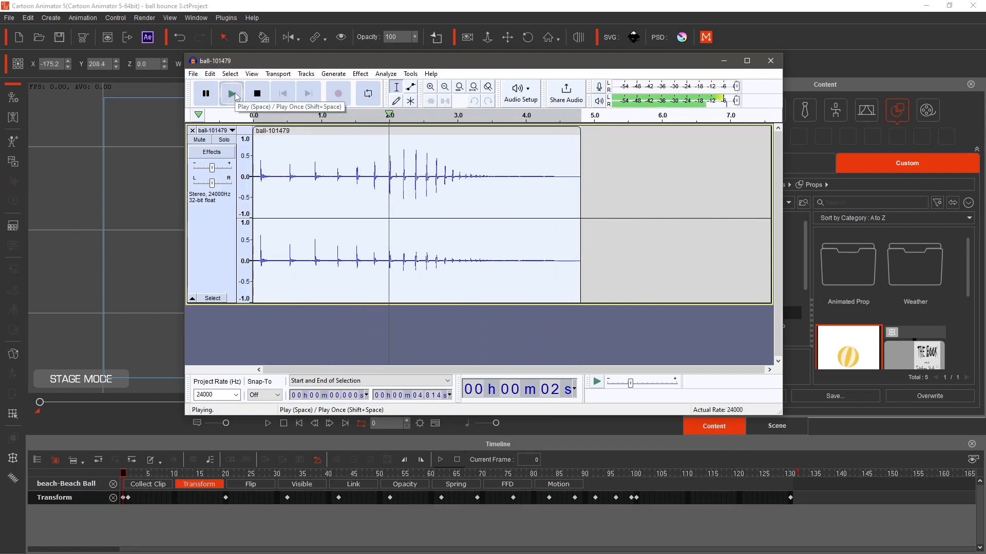
Export the remaining bounces as an MP3 file named ball bounce 5.mp3 in New folder.
left_click(193, 74)
mouse_move(213, 150)
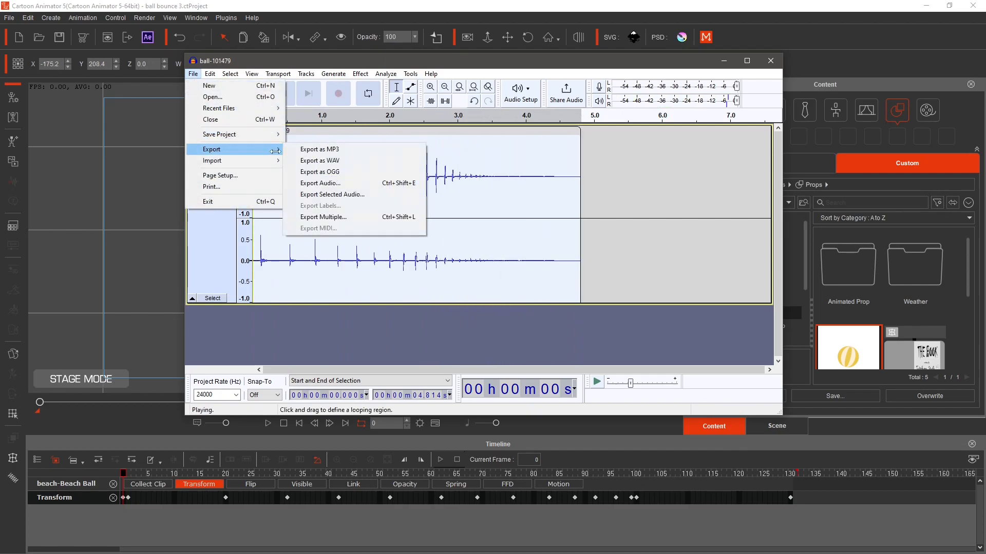
left_click(318, 148)
left_click(279, 160)
left_click(324, 268)
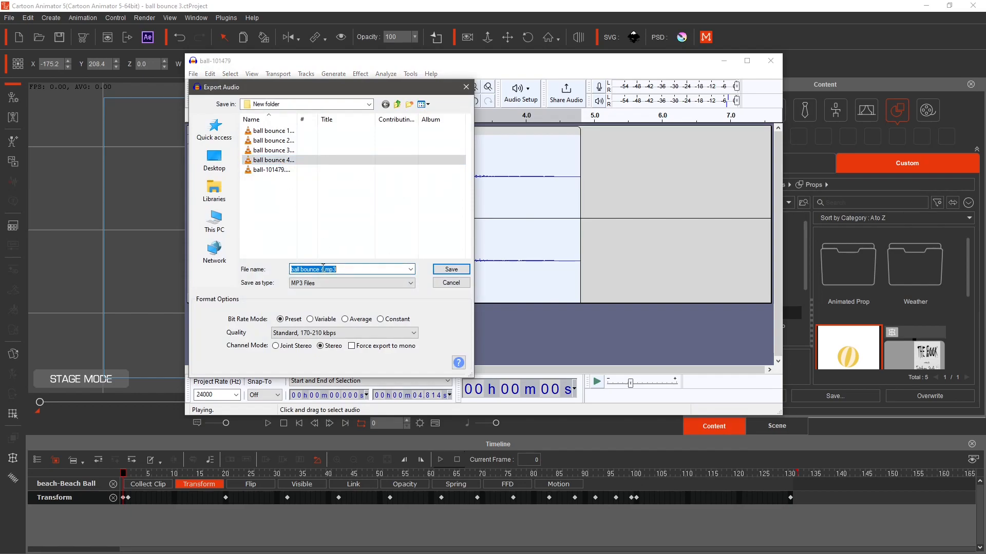
left_click(324, 268)
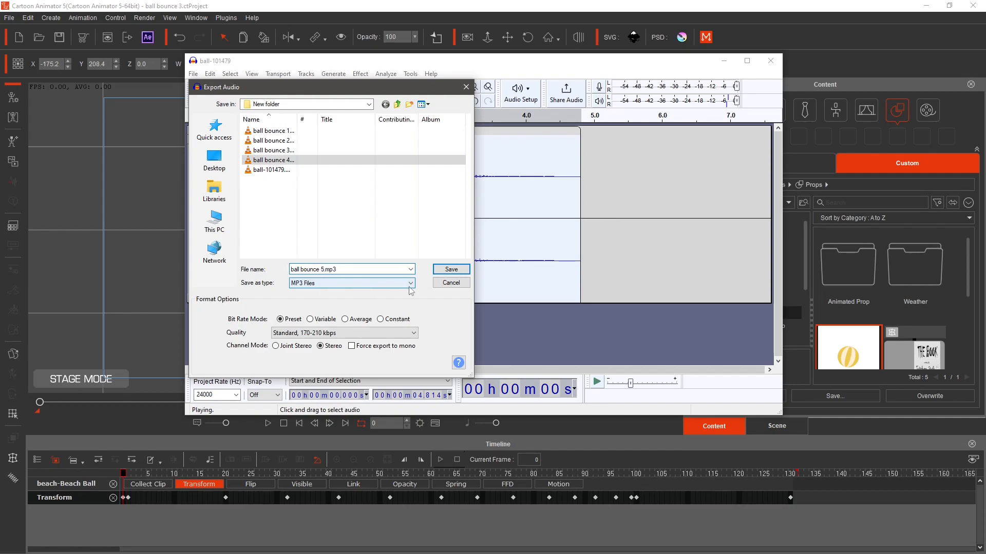
left_click(449, 269)
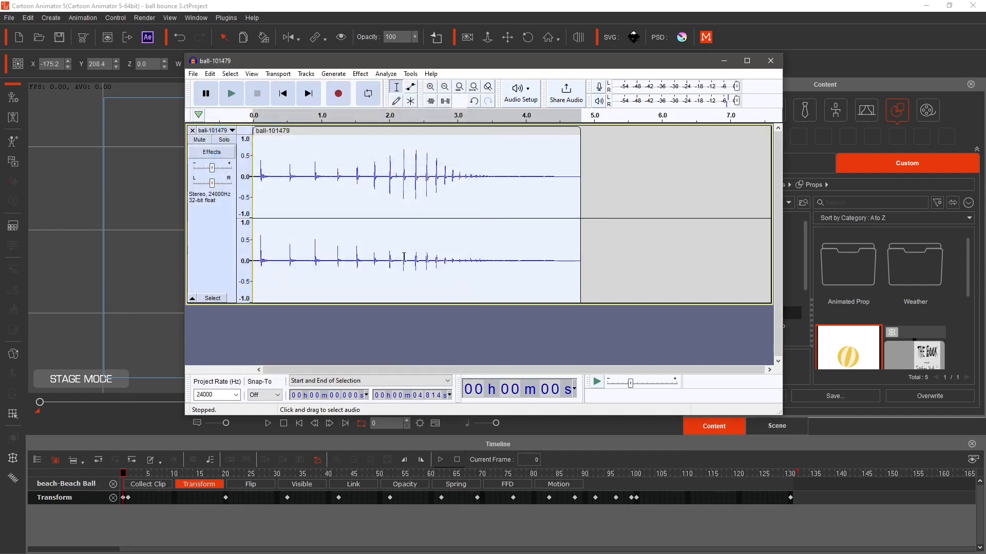
Select the recording from about 0.43 s to past its end and play the selection back.
left_click(281, 164)
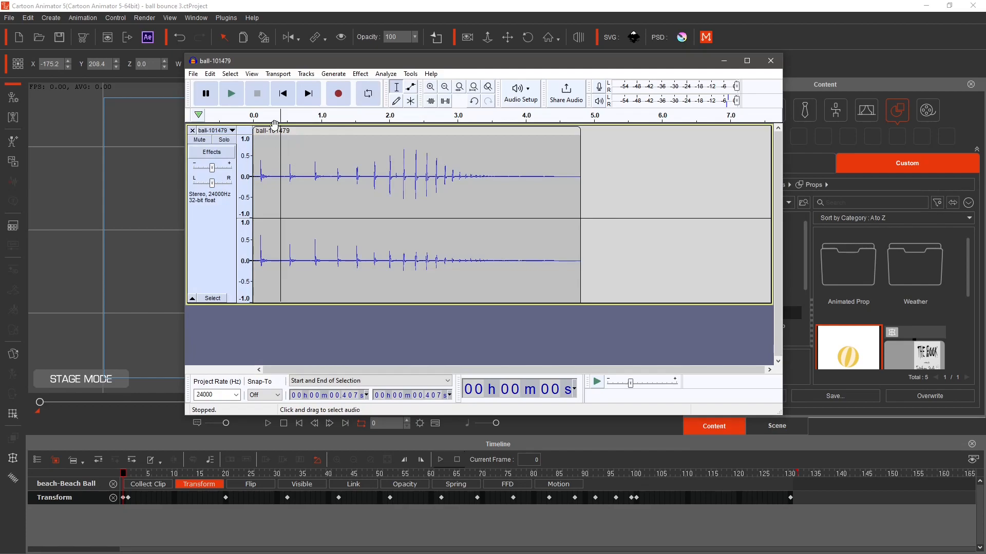
left_click_drag(282, 153, 587, 163)
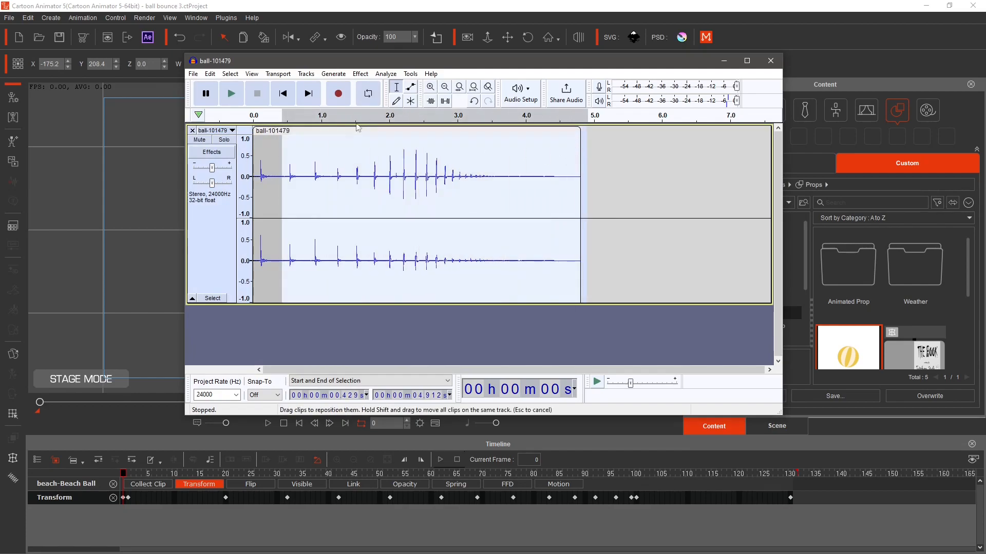
left_click(229, 96)
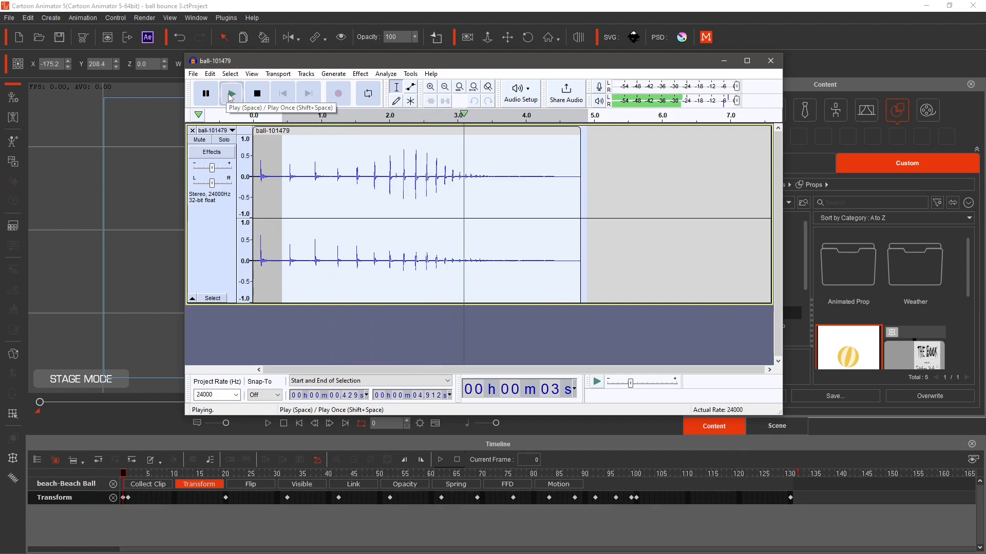
Undo the last cut and cut the first two bounces from the start of the recording instead.
left_click(210, 74)
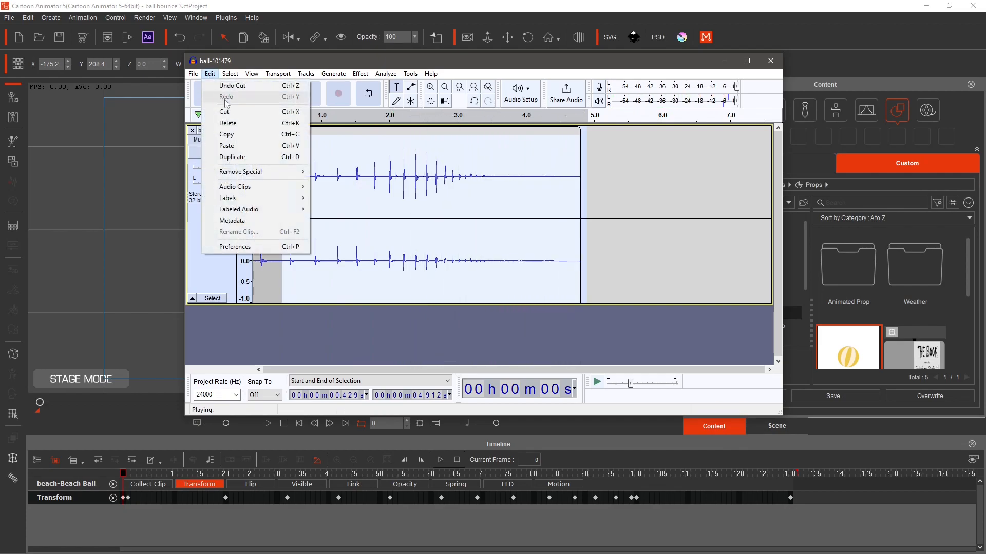
left_click(232, 85)
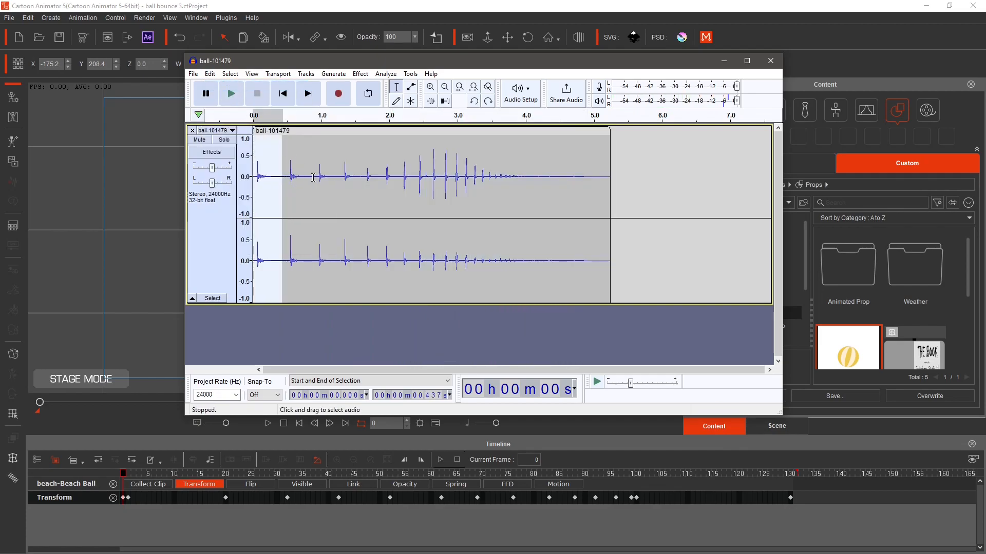
left_click_drag(311, 177, 552, 213)
key("ctrl+x")
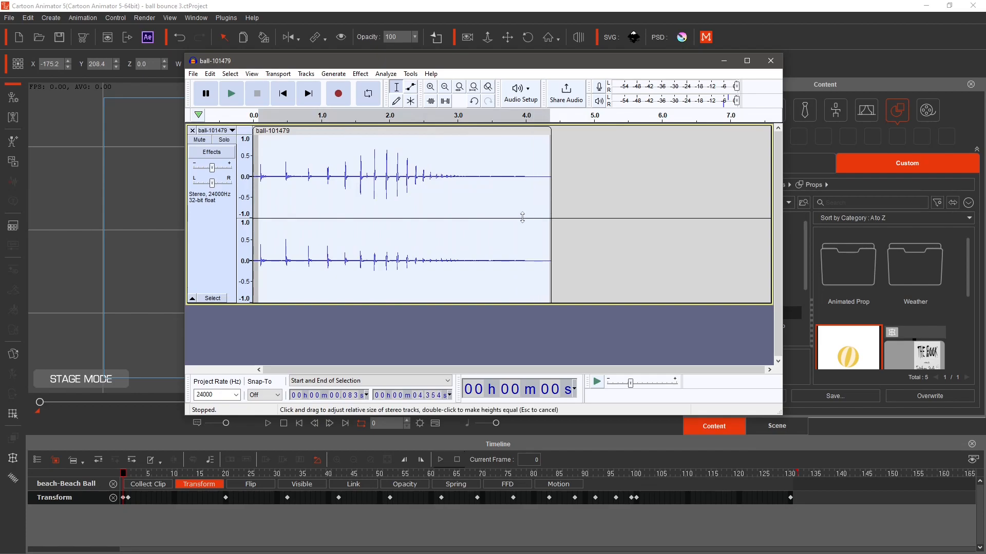
Play back the remaining bounces from 0 s, and delete the quiet tail after about 3.35 s.
left_click_drag(257, 193, 253, 194)
left_click(230, 94)
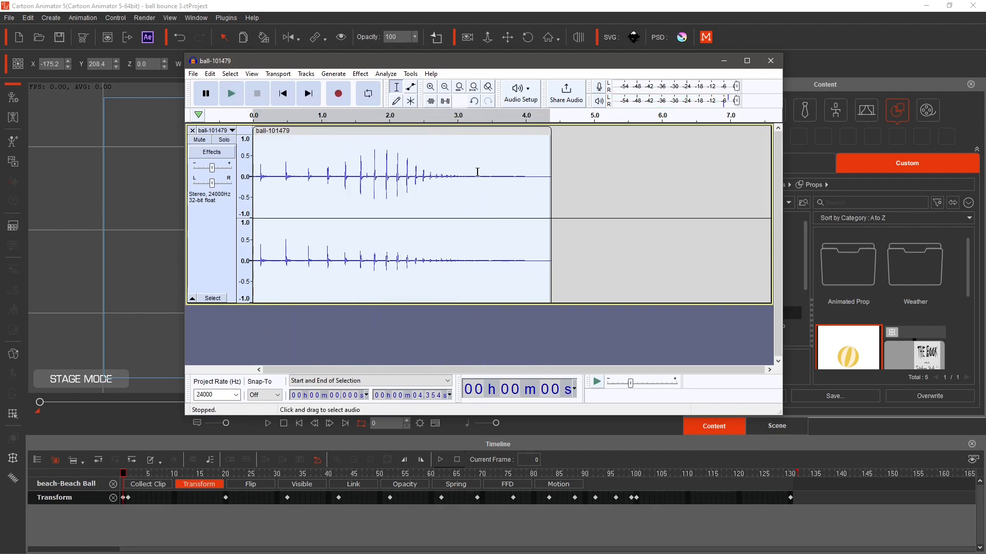
left_click_drag(482, 168, 558, 176)
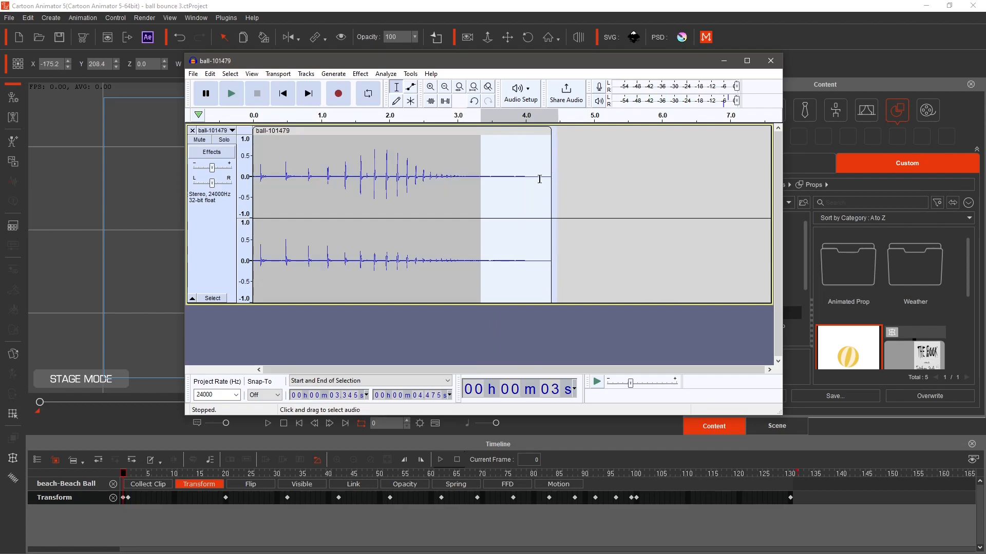
key("Delete")
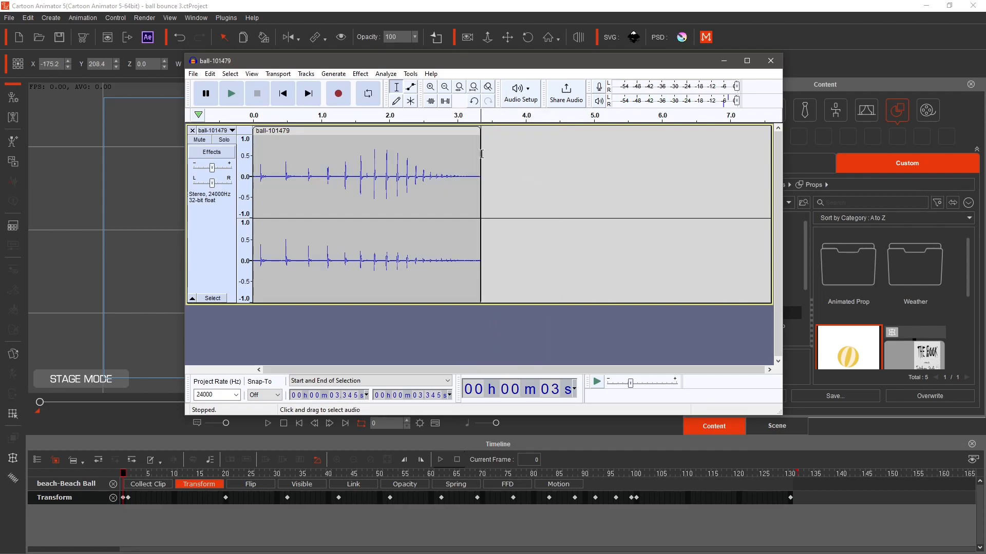
Export the trimmed bounce series as an MP3 file named ball bounce 6.mp3 in New folder.
left_click(208, 75)
mouse_move(194, 74)
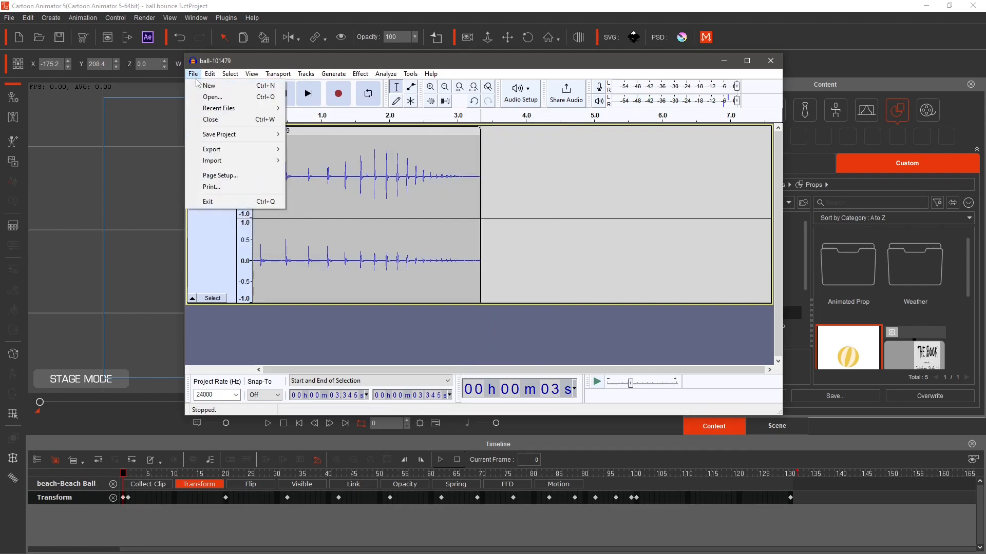
mouse_move(198, 149)
left_click(315, 150)
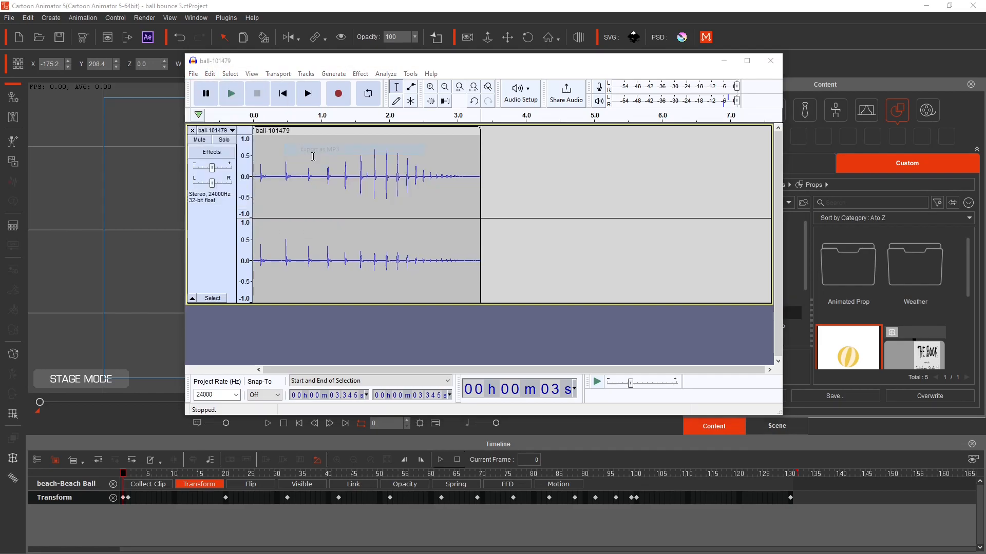
left_click(297, 171)
triple_click(325, 269)
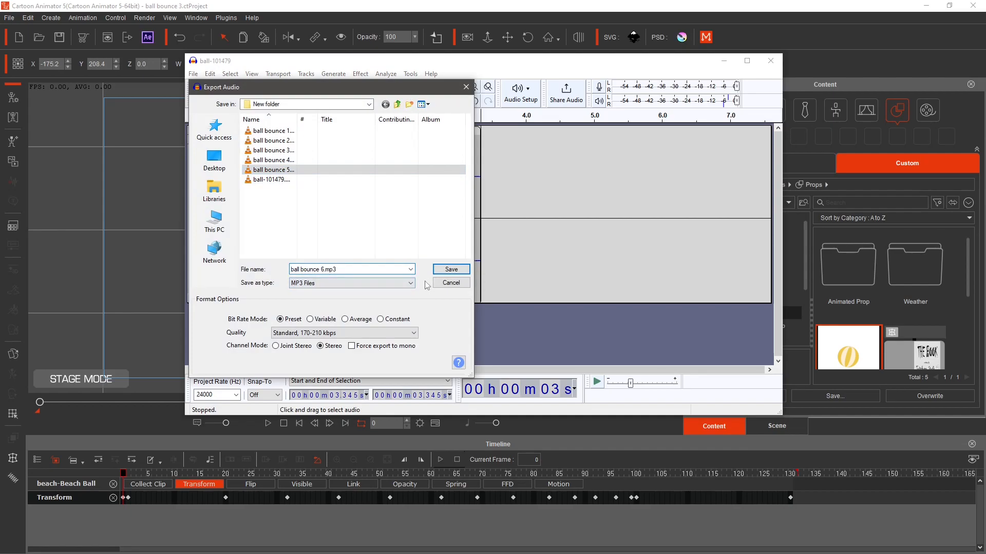
left_click(448, 273)
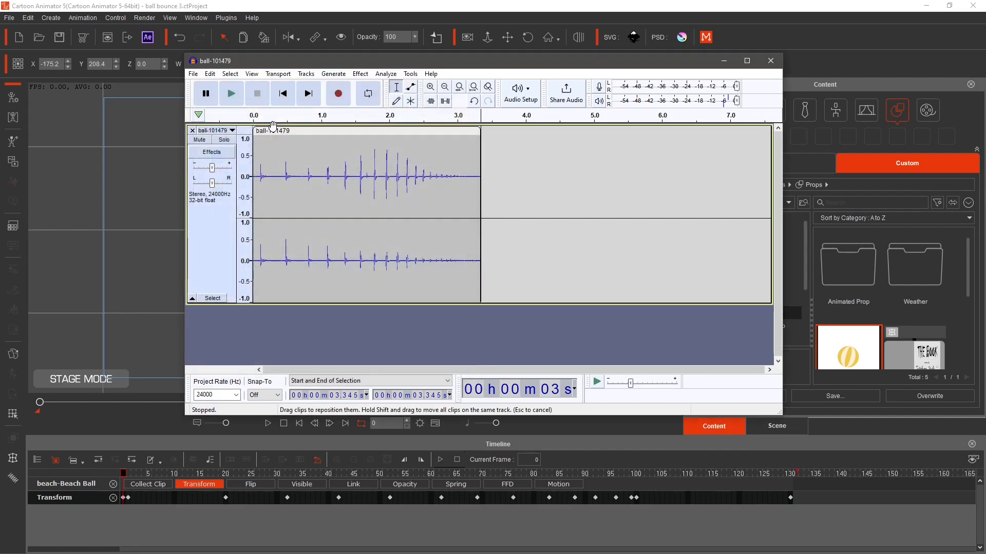
Close Audacity and the VLC media player to return to Cartoon Animator.
left_click(769, 62)
left_click(506, 238)
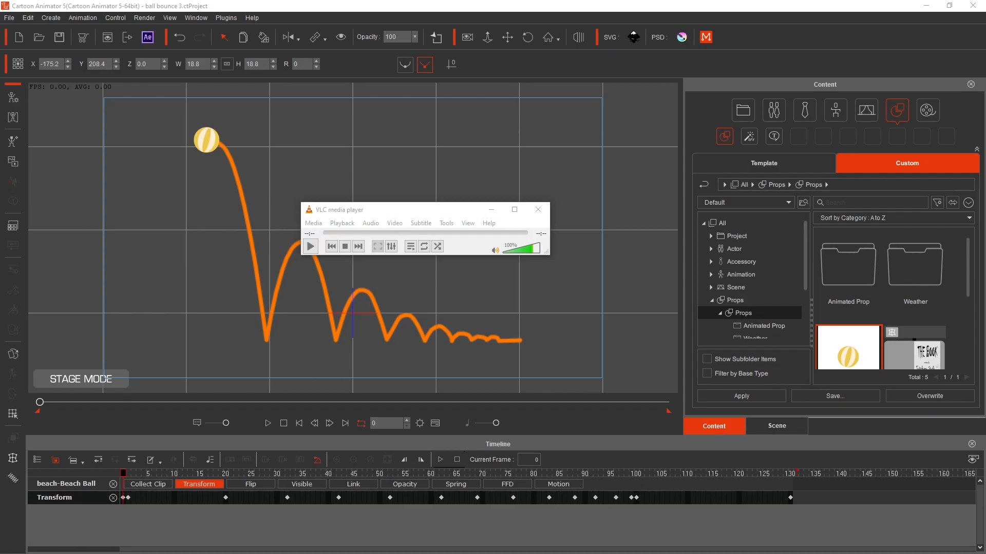
left_click(539, 214)
Create a Sound FX1 sound from ball bounce 1.mp3 in the ball bouncing folder, and play the animation.
left_click(13, 20)
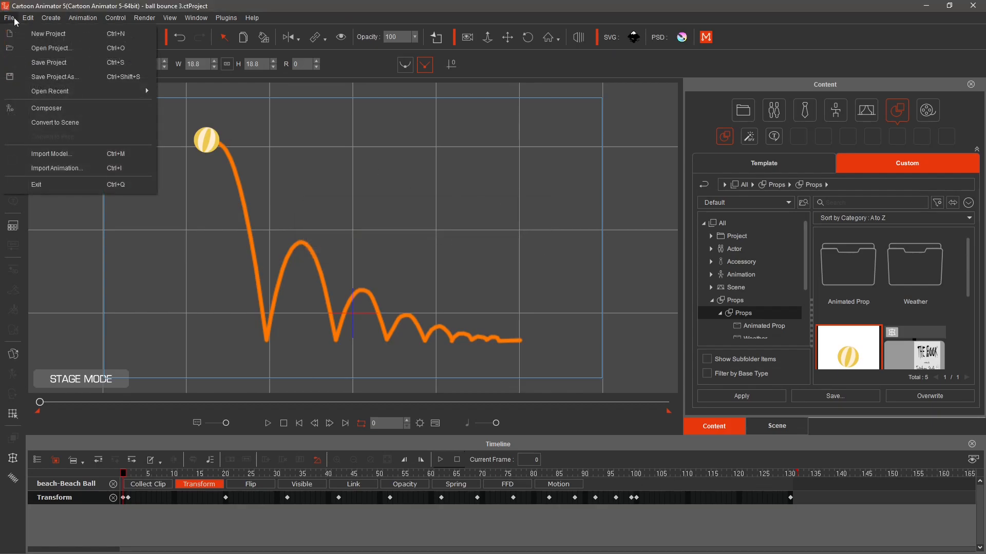
mouse_move(38, 21)
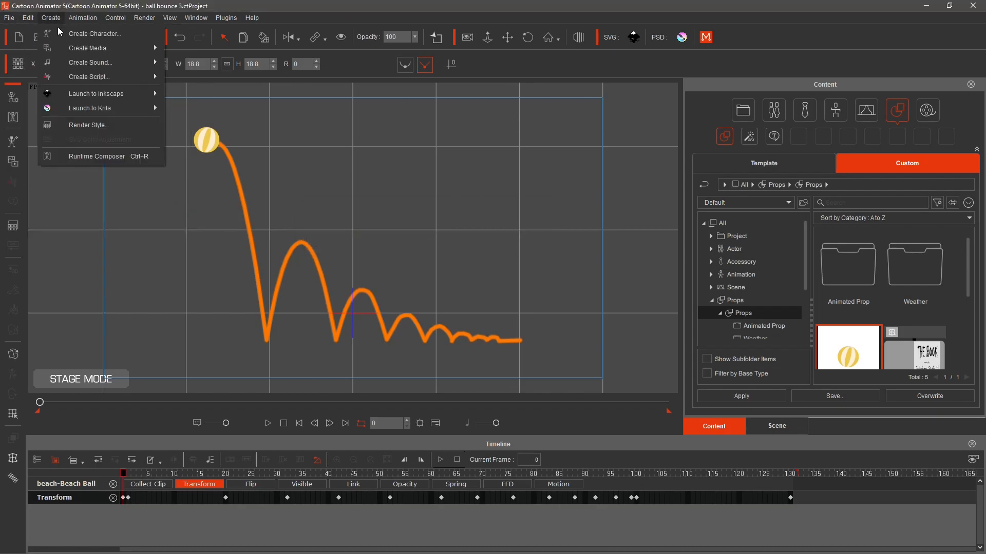
mouse_move(88, 66)
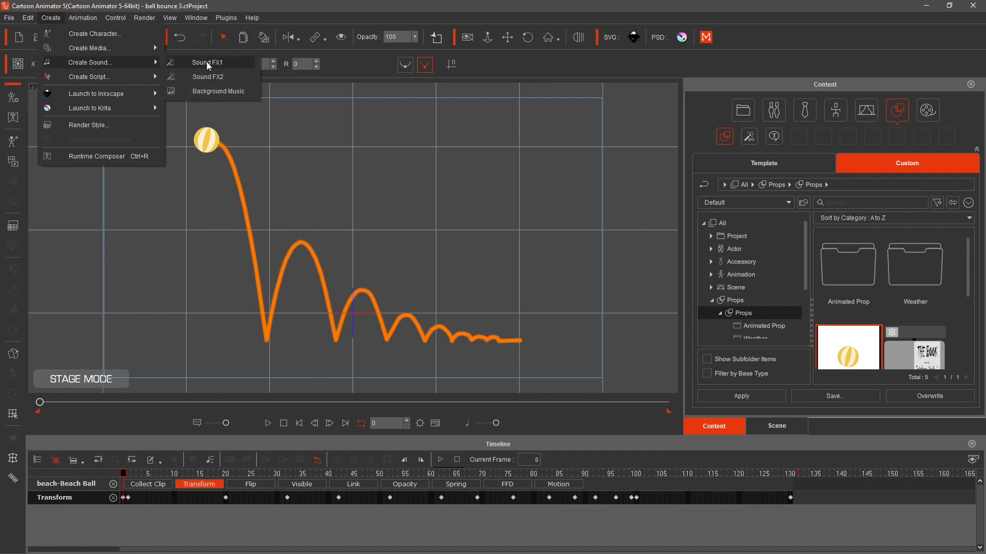
left_click(205, 62)
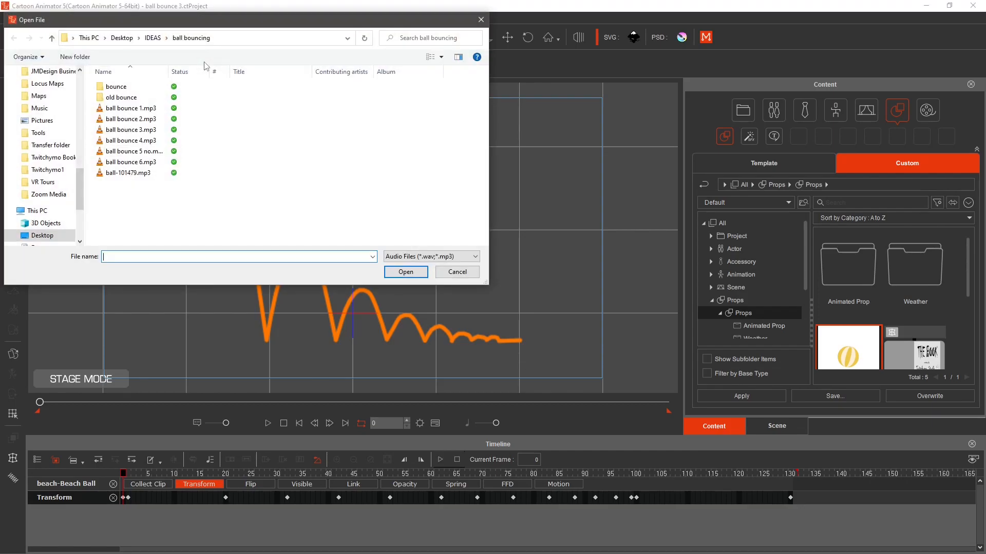
double_click(127, 108)
key("space")
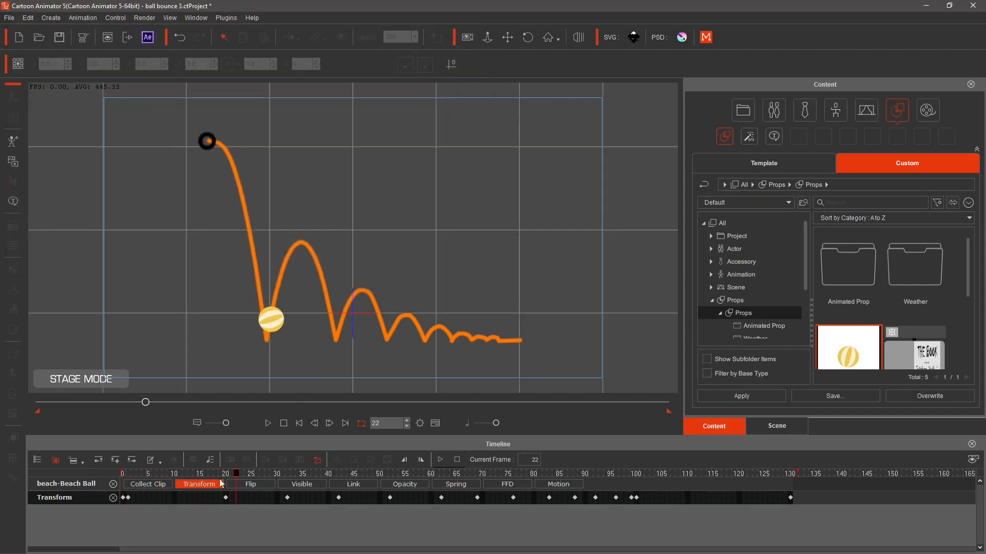
Show the project's Sound FX1 track in the timeline above the beach ball's tracks.
left_click(38, 459)
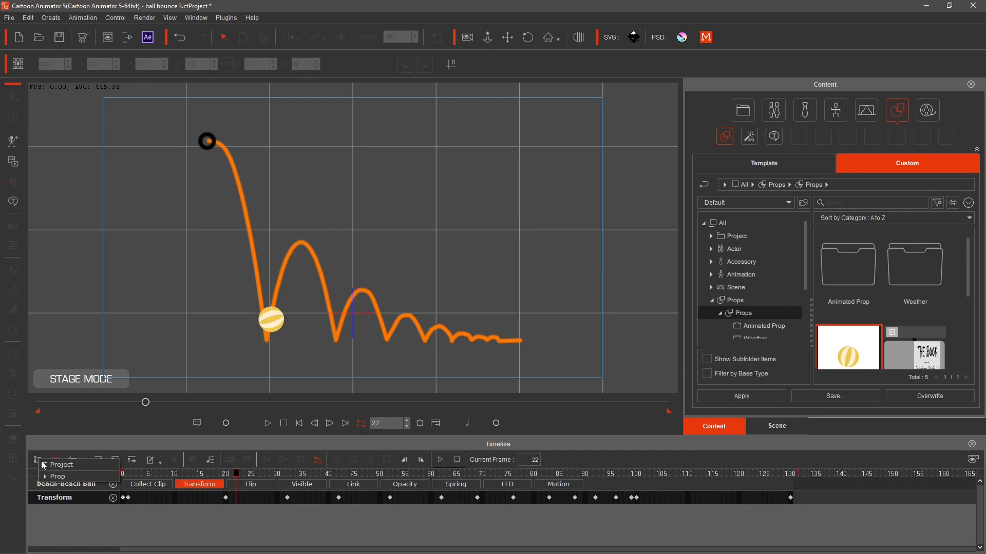
left_click(57, 465)
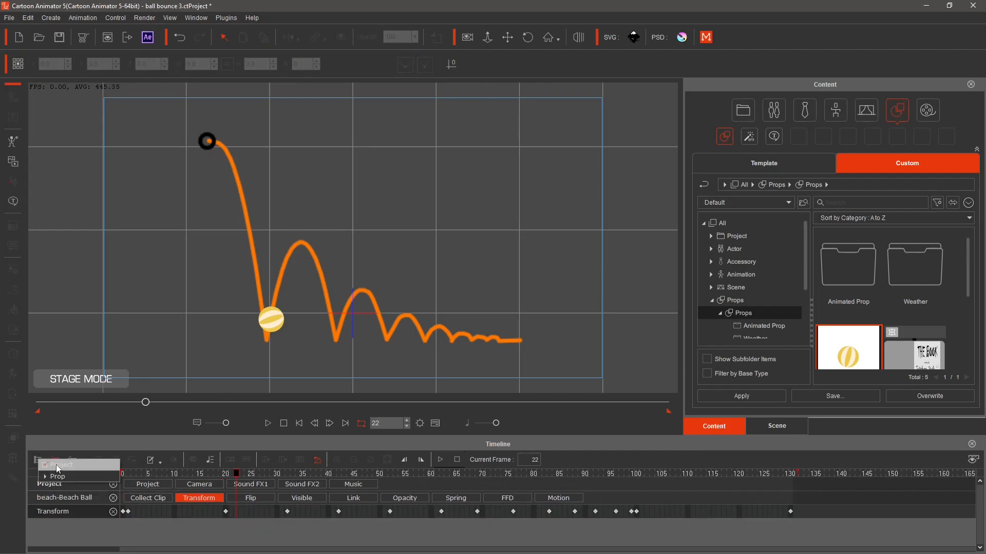
left_click(255, 483)
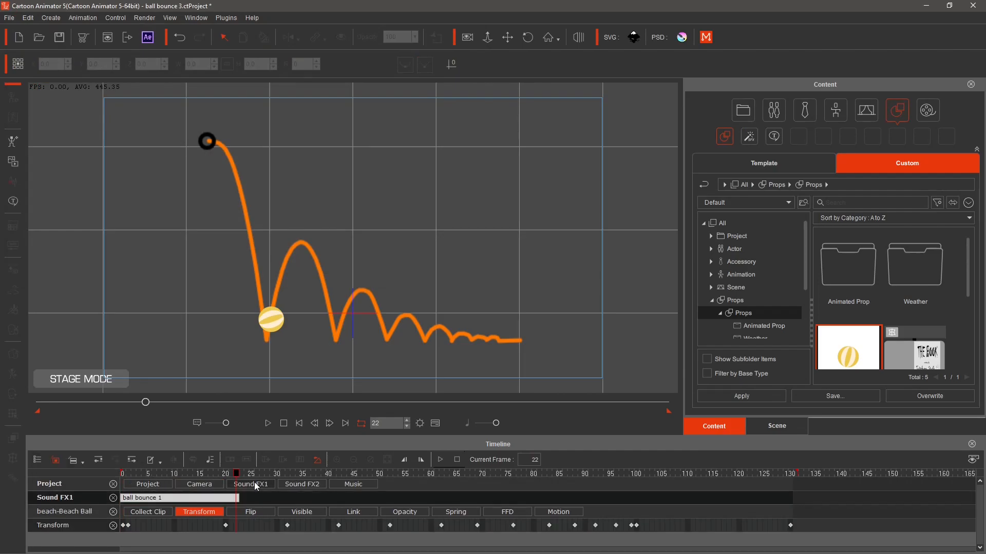
left_click(36, 459)
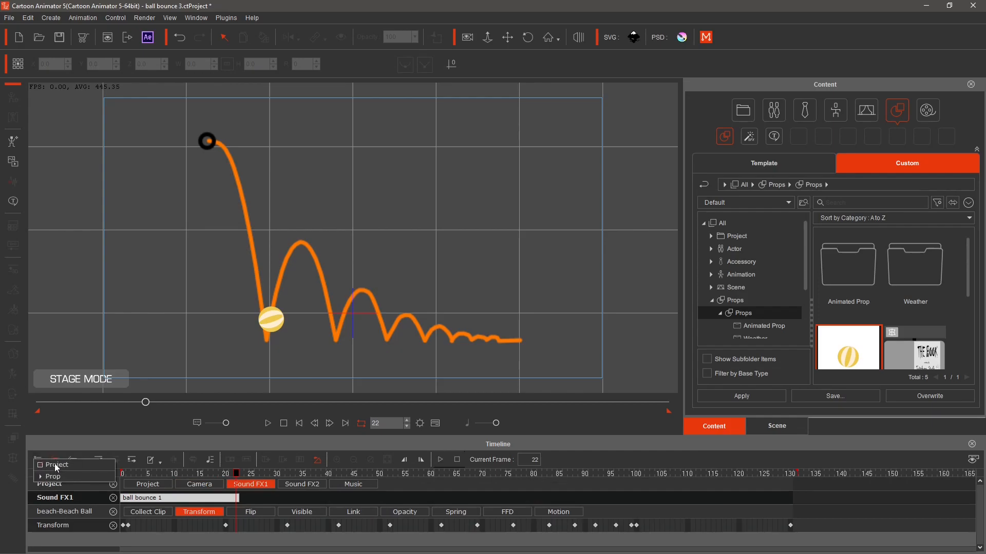
left_click(54, 464)
left_click(59, 464)
Move the ball bounce 1 sound clip to start at about frame 20, and play the animation from the beginning.
left_click(184, 499)
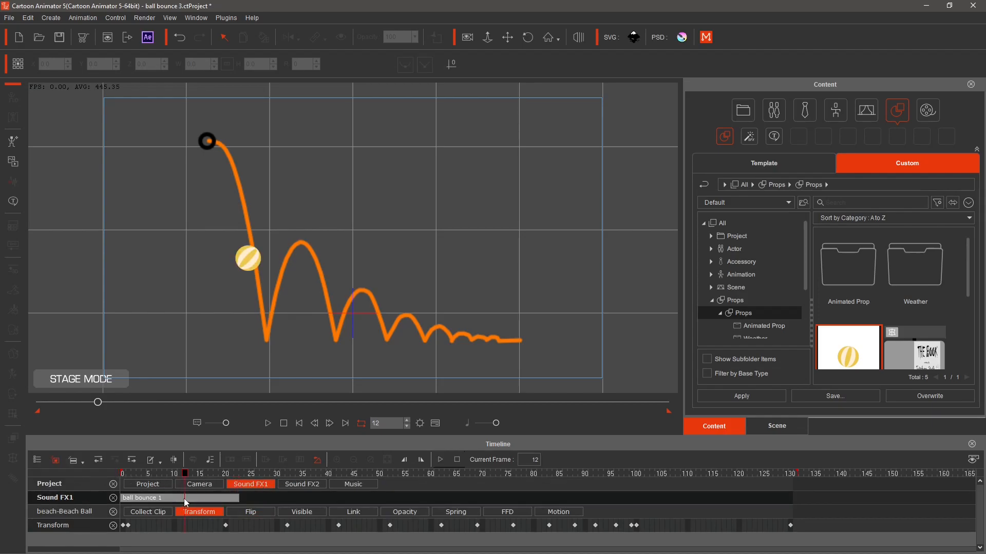
left_click_drag(146, 502, 176, 504)
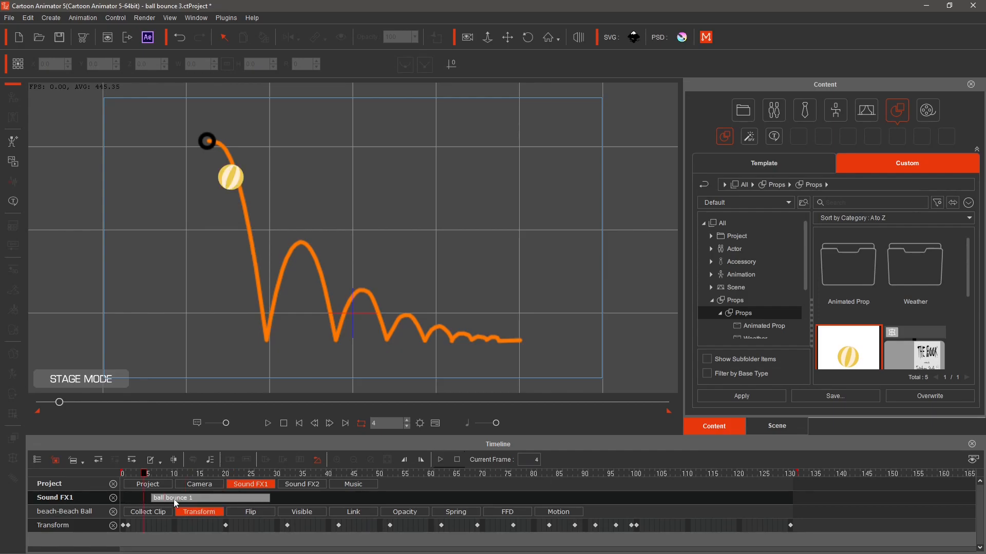
left_click(248, 506)
left_click(284, 424)
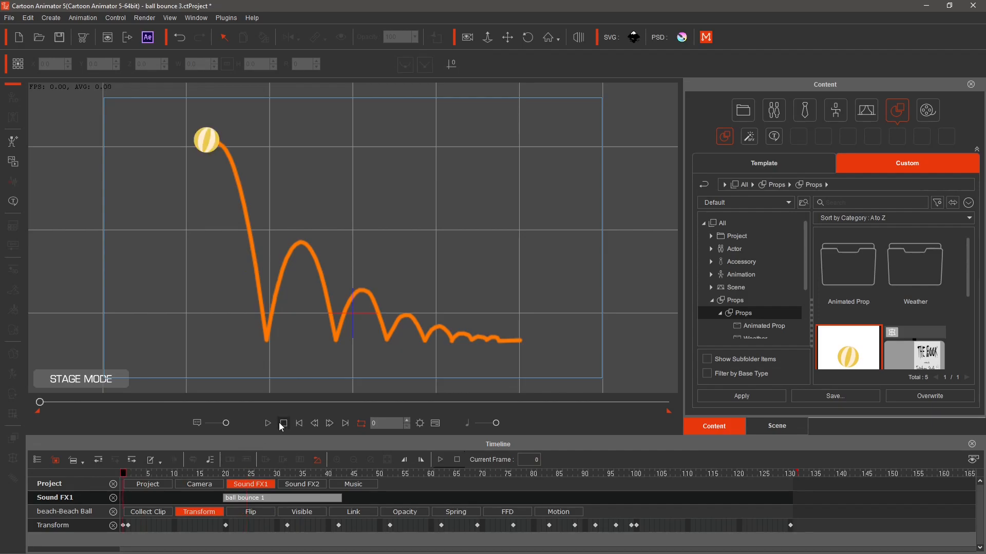
left_click(268, 424)
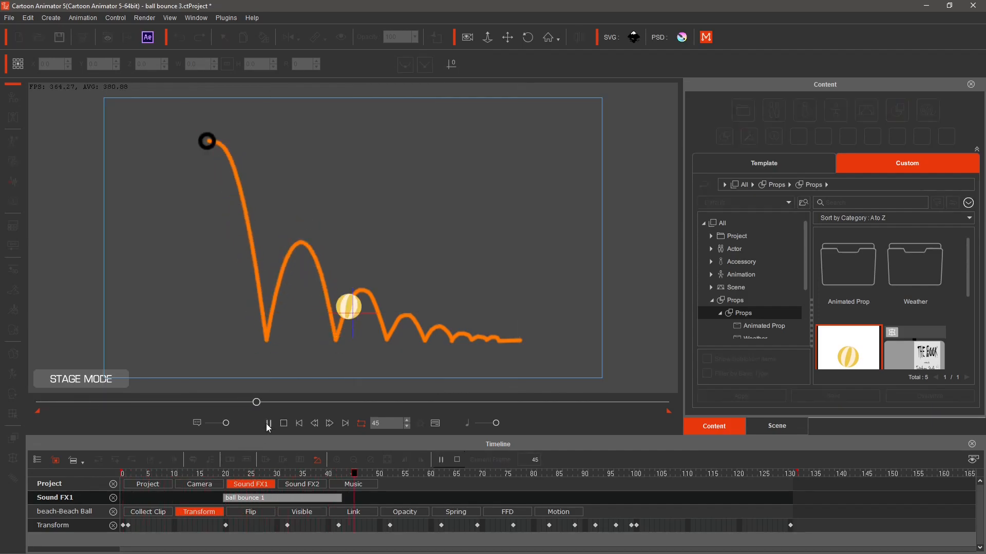
left_click(283, 423)
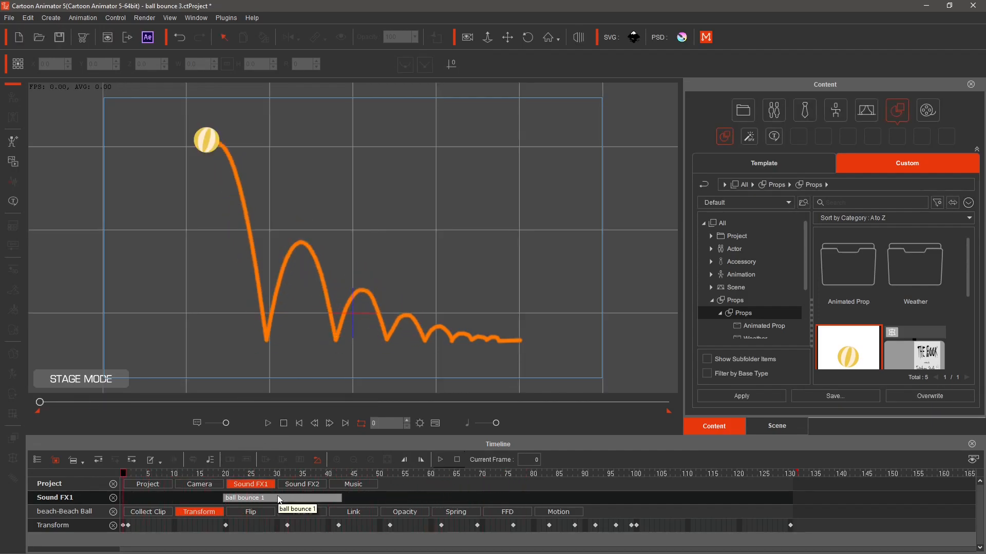
Shift the ball bounce 1 sound clip to start at about frame 15, and play the animation to check its timing.
left_click(278, 500)
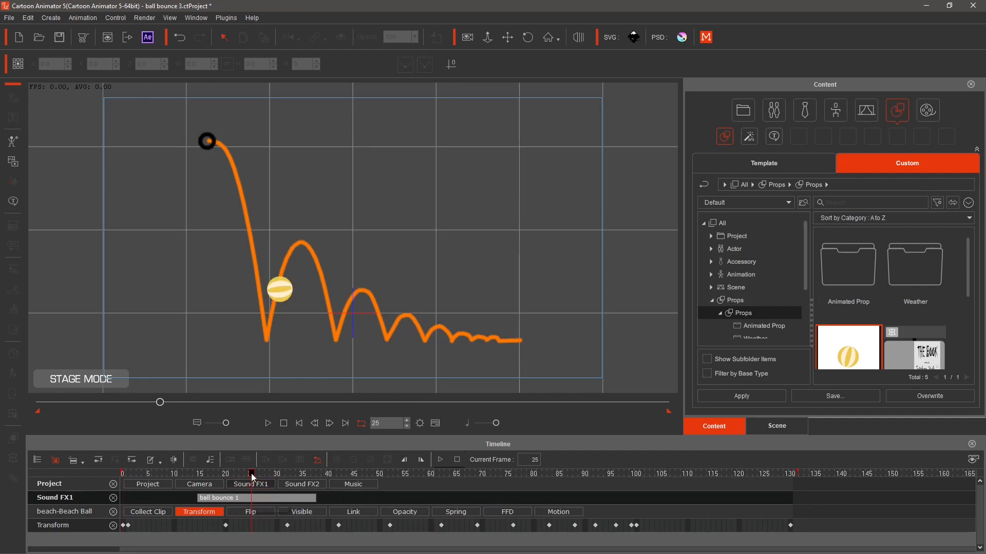
left_click(267, 423)
left_click(283, 424)
left_click(269, 423)
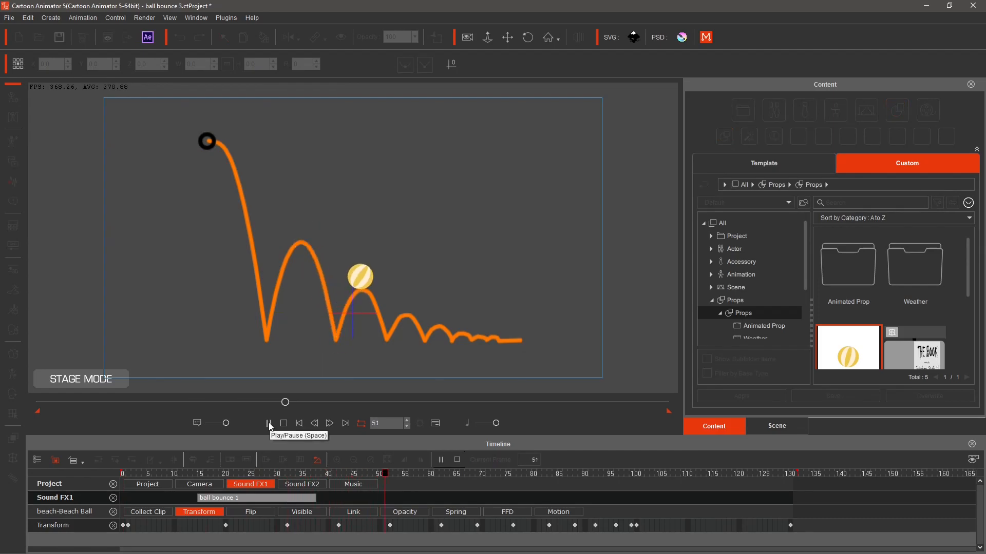
left_click(269, 424)
left_click(268, 424)
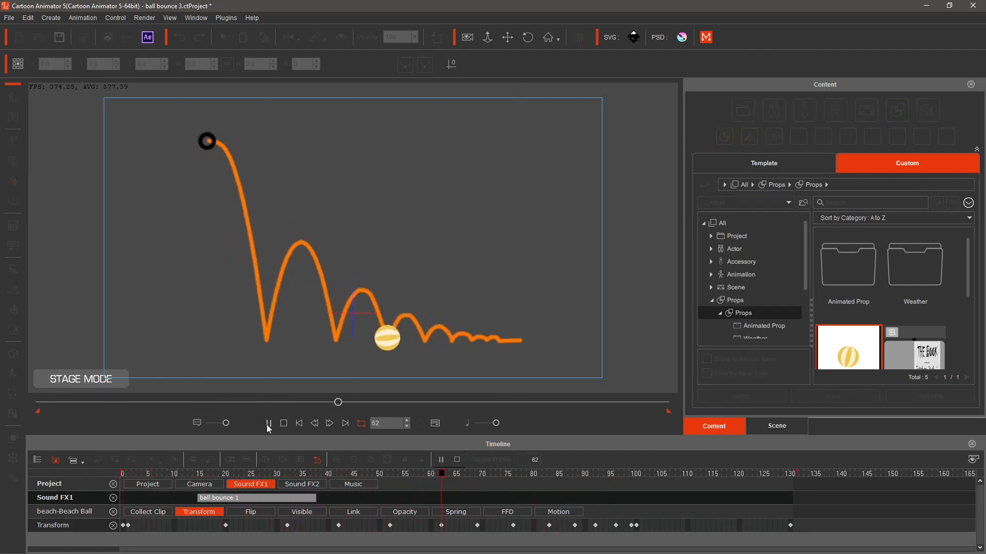
Add the ball bounce 2 sound to the Sound FX1 track starting at about frame 42, and play the animation to check its timing.
left_click(283, 424)
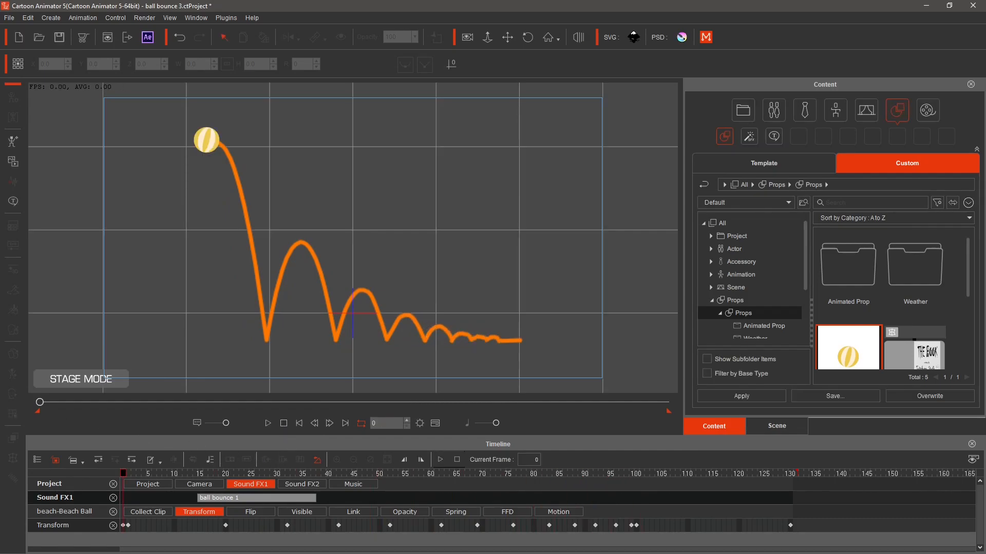
left_click_drag(1, 308, 380, 497)
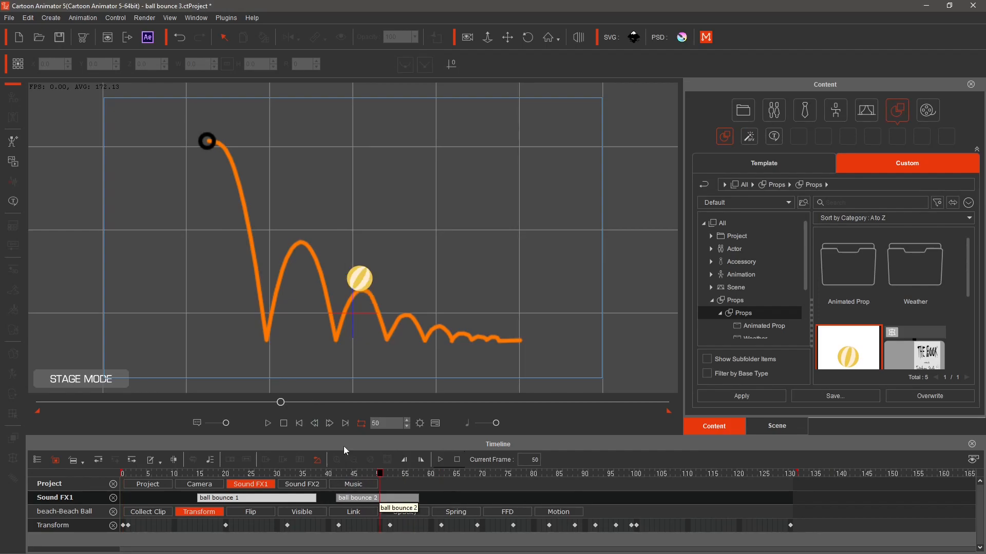
left_click(284, 423)
left_click(267, 424)
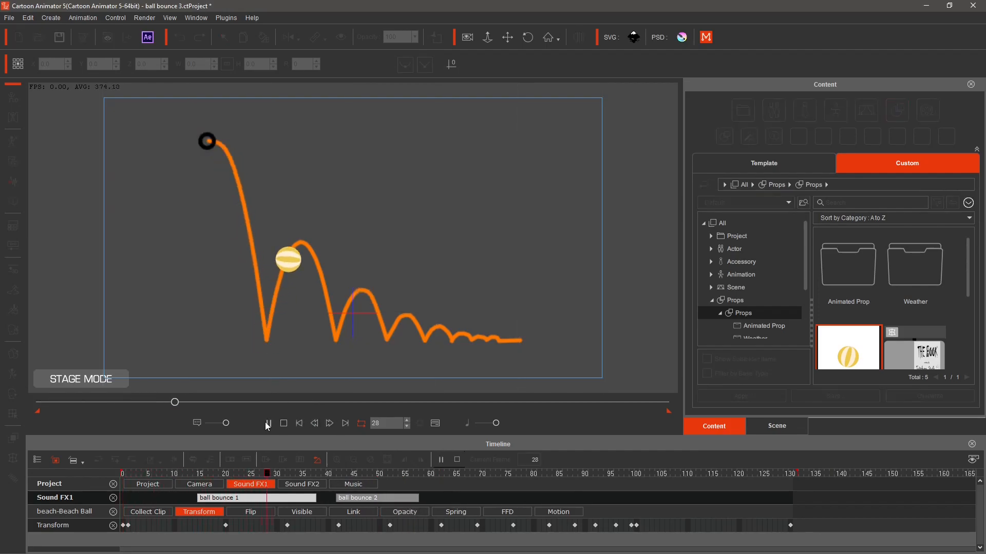
left_click(284, 423)
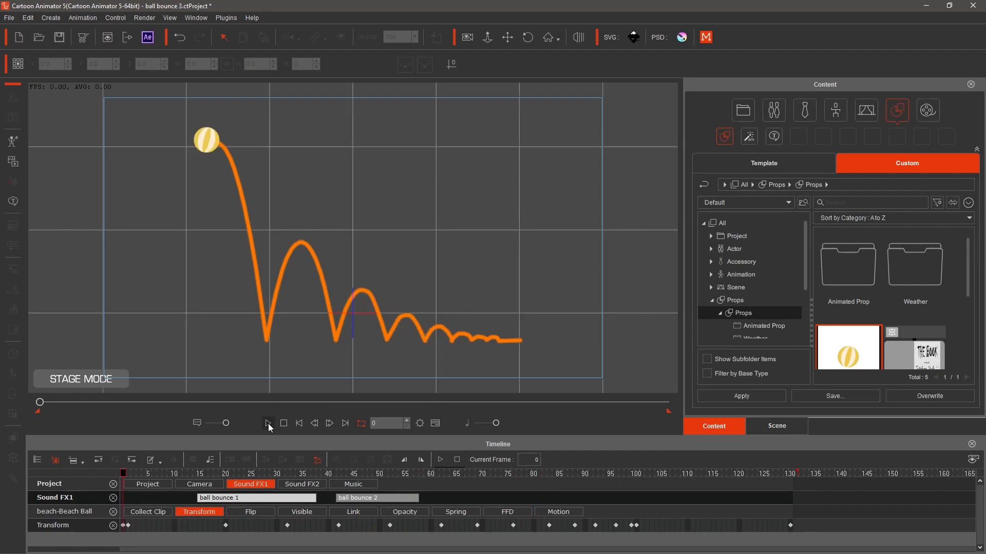
left_click(268, 424)
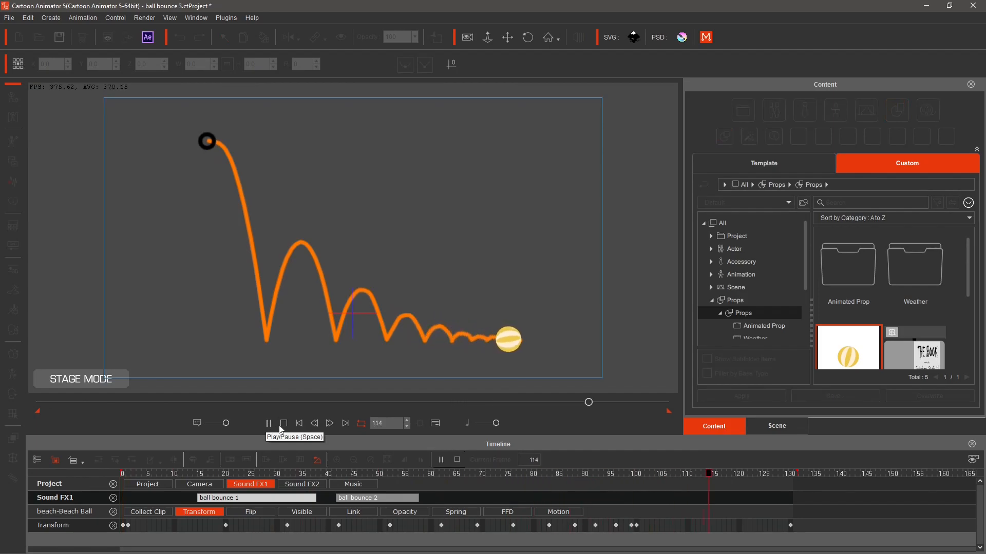
left_click(284, 424)
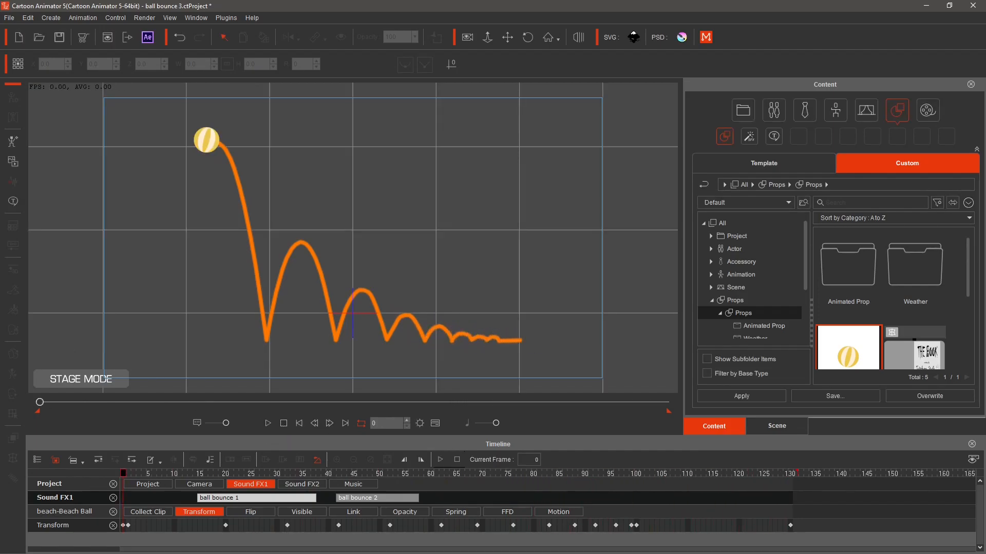
Add the ball bounce 3 sound to the Sound FX1 track starting at about frame 63, and play the animation.
left_click_drag(420, 425, 494, 503)
left_click(283, 426)
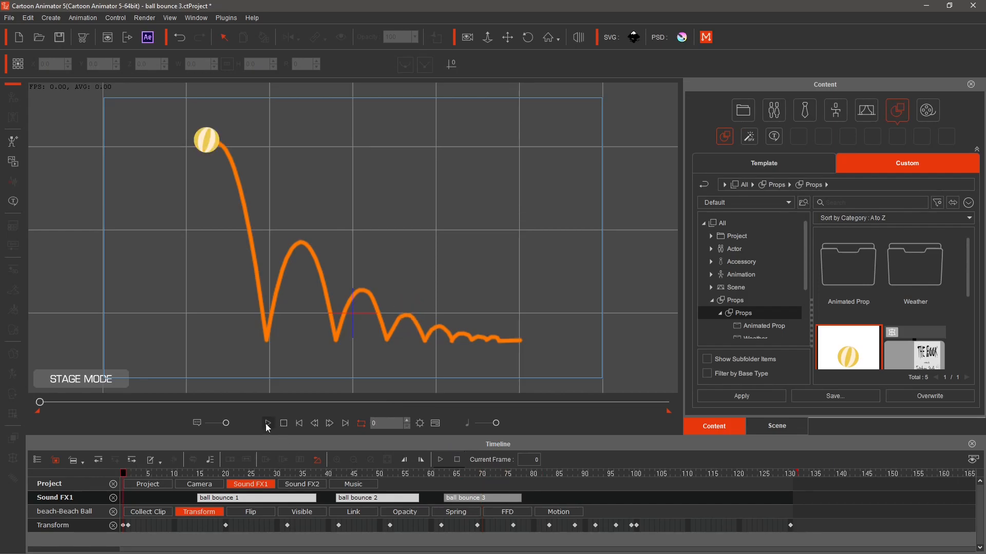
left_click(268, 423)
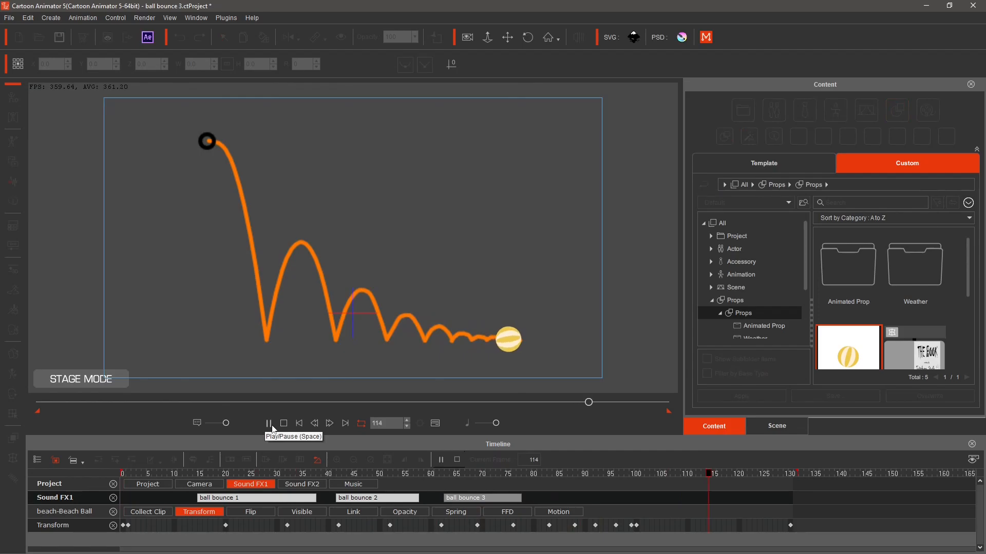
left_click(269, 425)
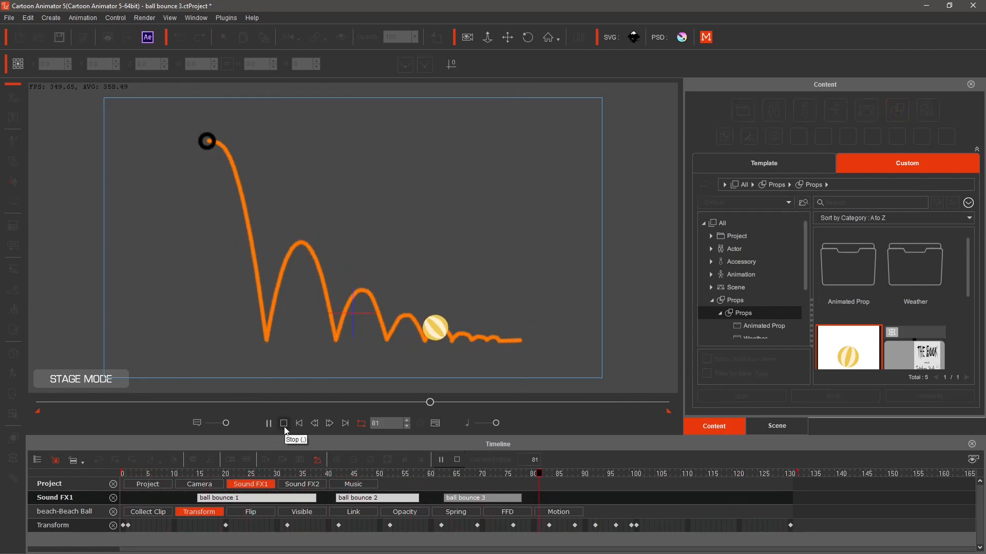
left_click(284, 424)
Move the ball bounce 3 clip directly against the end of ball bounce 2, and add ball bounce 4 starting at about frame 76.
left_click_drag(124, 471, 421, 509)
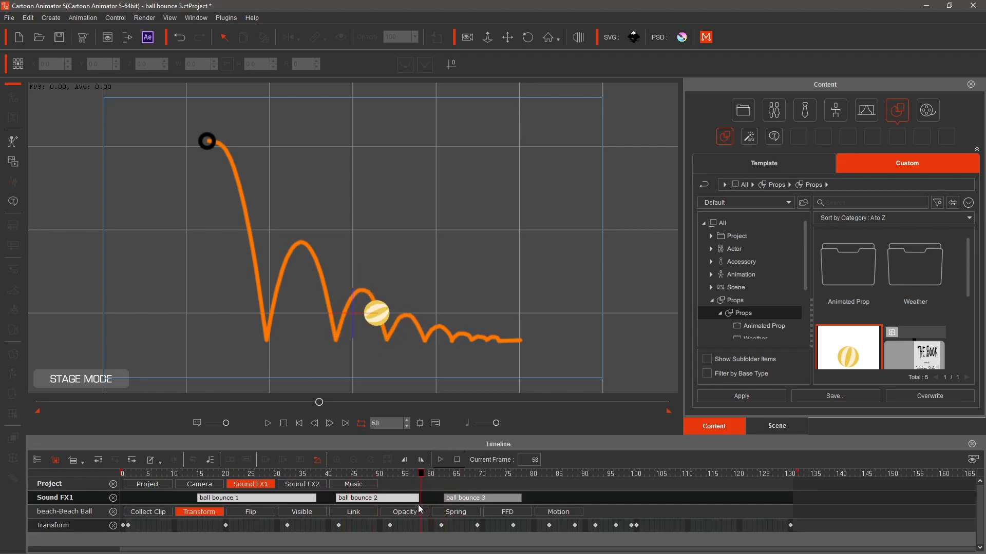
mouse_move(490, 499)
left_mouse_down()
mouse_move(329, 474)
mouse_move(504, 503)
mouse_move(492, 500)
left_mouse_up()
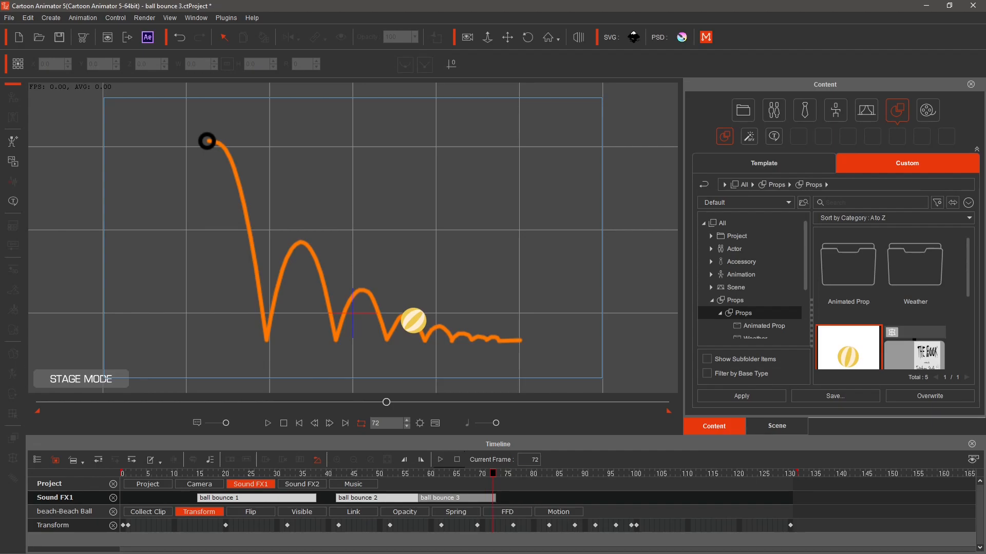
left_click_drag(251, 415, 526, 501)
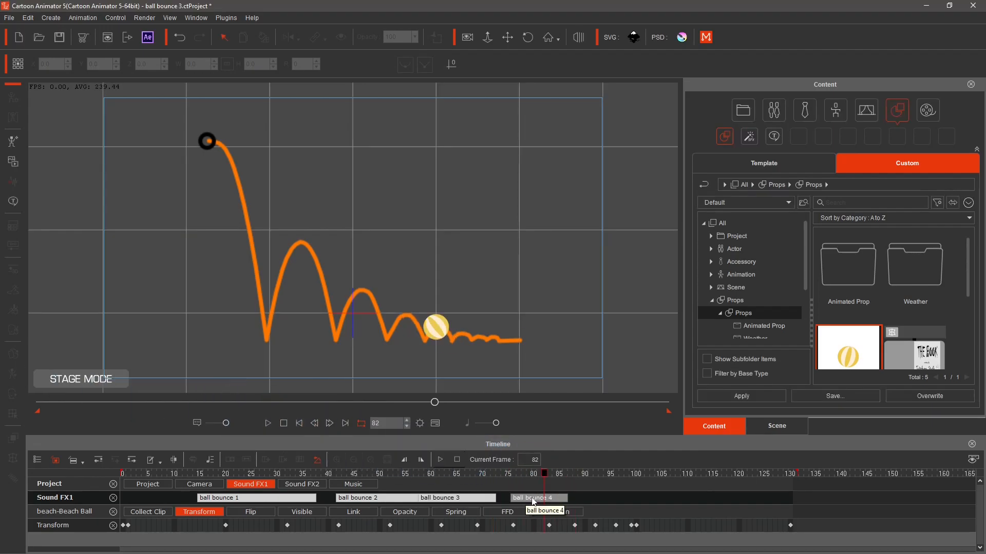
left_click(531, 499)
left_click_drag(531, 477, 538, 503)
left_click(518, 498)
left_click(534, 474)
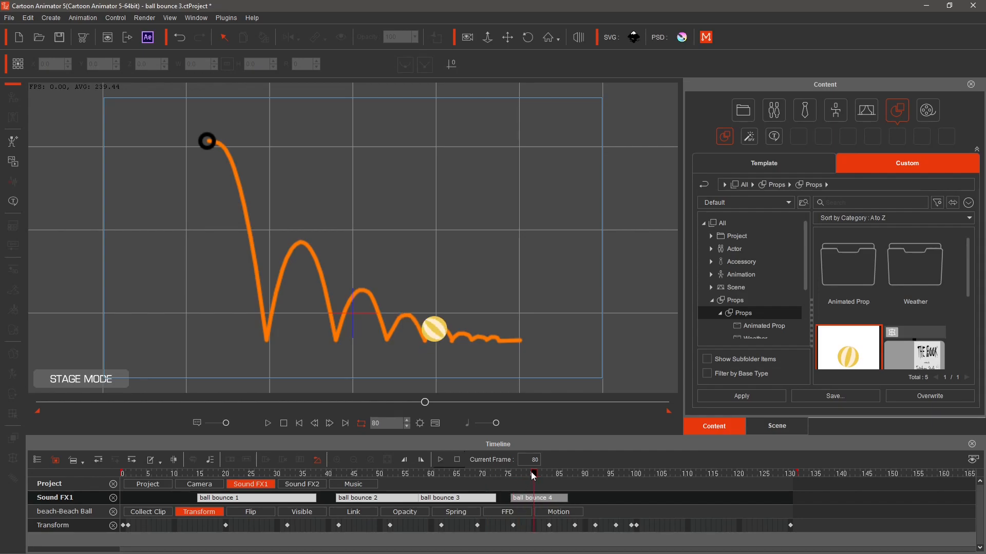
Shift the ball bounce 3 clip to start at about frame 61 and the ball bounce 4 clip at about frame 79.
left_click_drag(534, 475, 380, 498)
left_click(445, 500)
left_click_drag(454, 505, 456, 505)
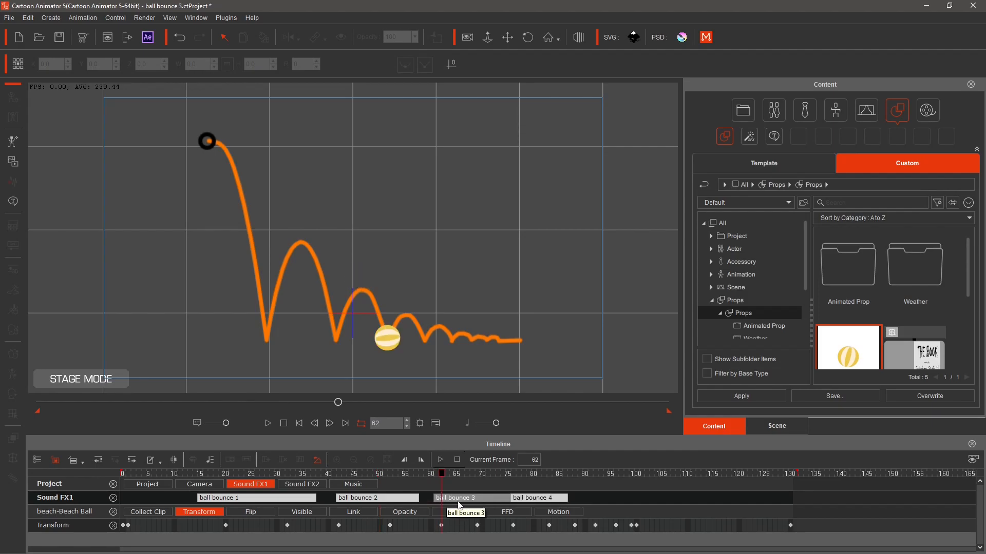
left_click(525, 500)
left_click(534, 501)
left_click(550, 502)
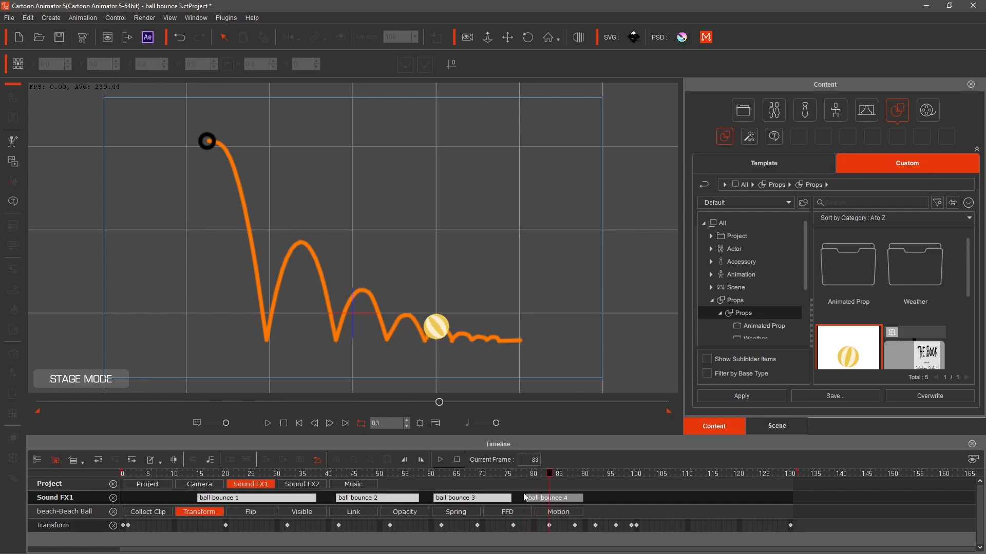
Add the ball bounce 6 sound to the Sound FX1 track starting at about frame 96, and play the animation from there.
left_click_drag(551, 480, 570, 516)
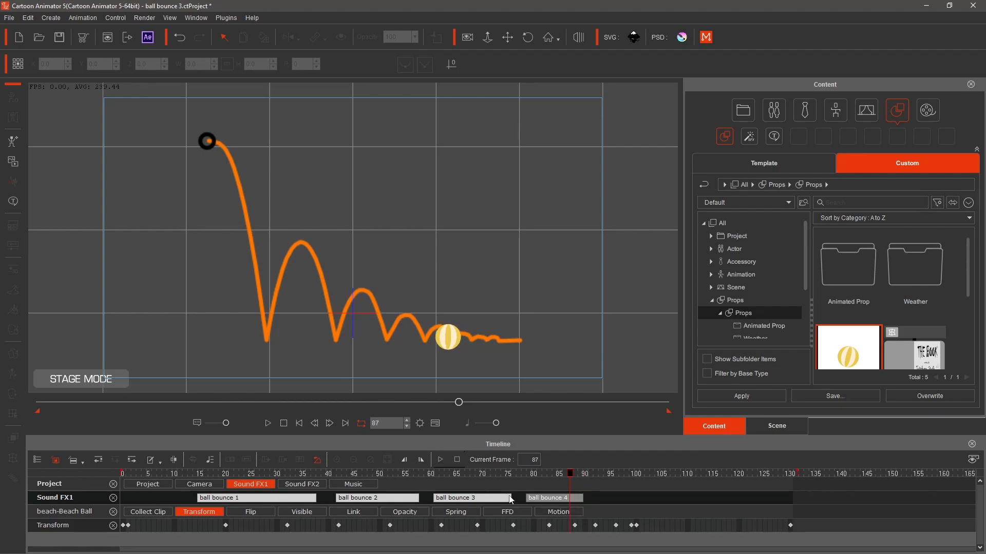
left_click_drag(0, 390, 617, 505)
left_click_drag(617, 505, 617, 504)
key("space")
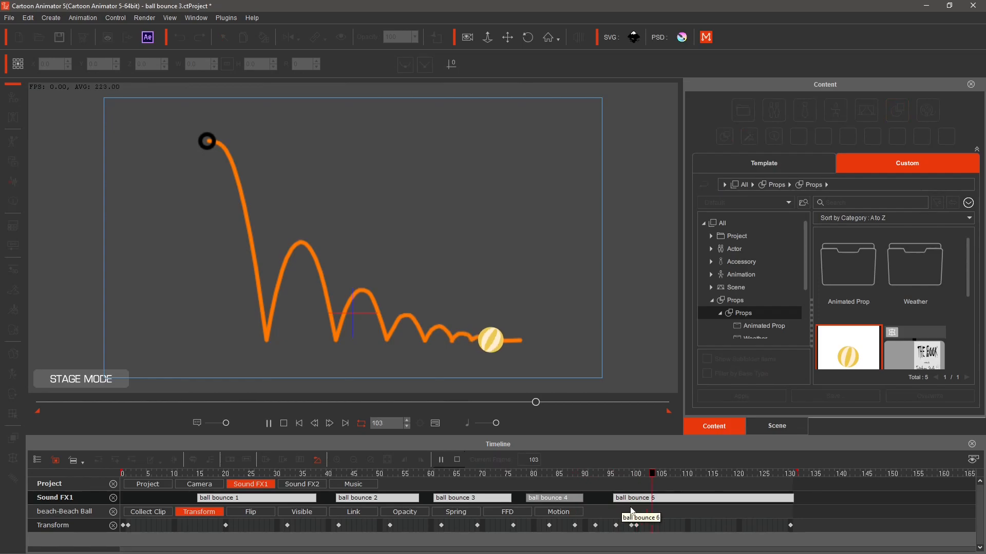
Shift the ball bounce 6 clip to follow ball bounce 4 directly at about frame 90, and play the animation from the beginning.
left_click(657, 498)
left_click(637, 501)
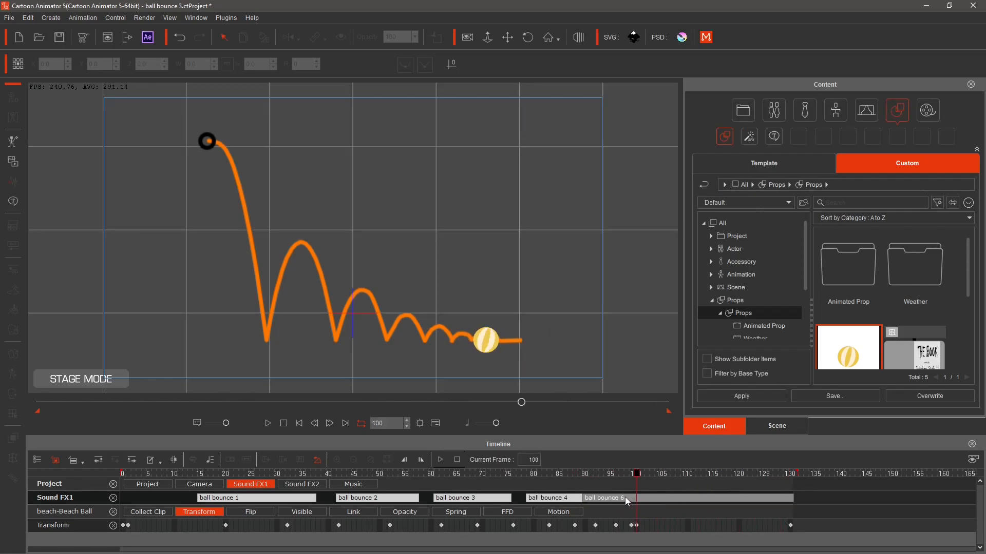
left_click(264, 424)
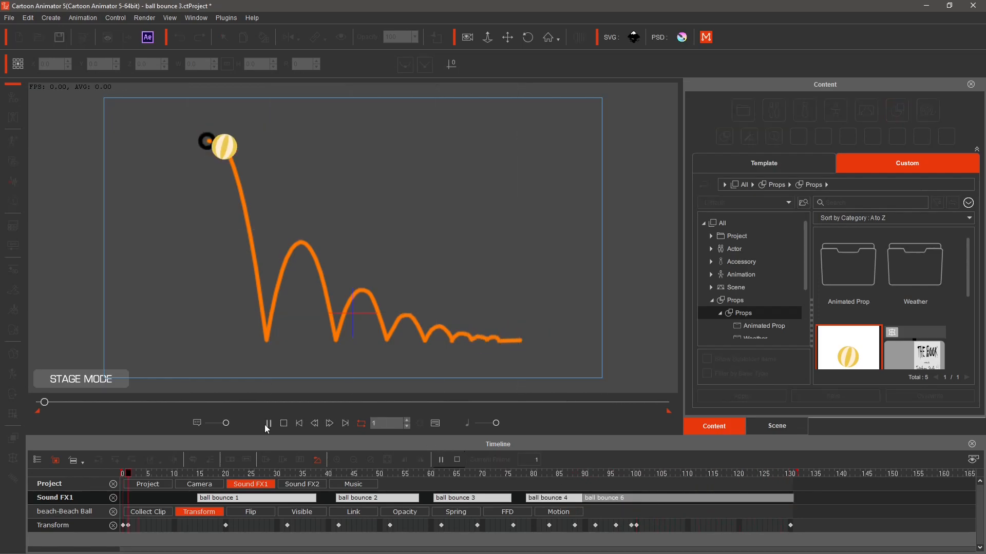
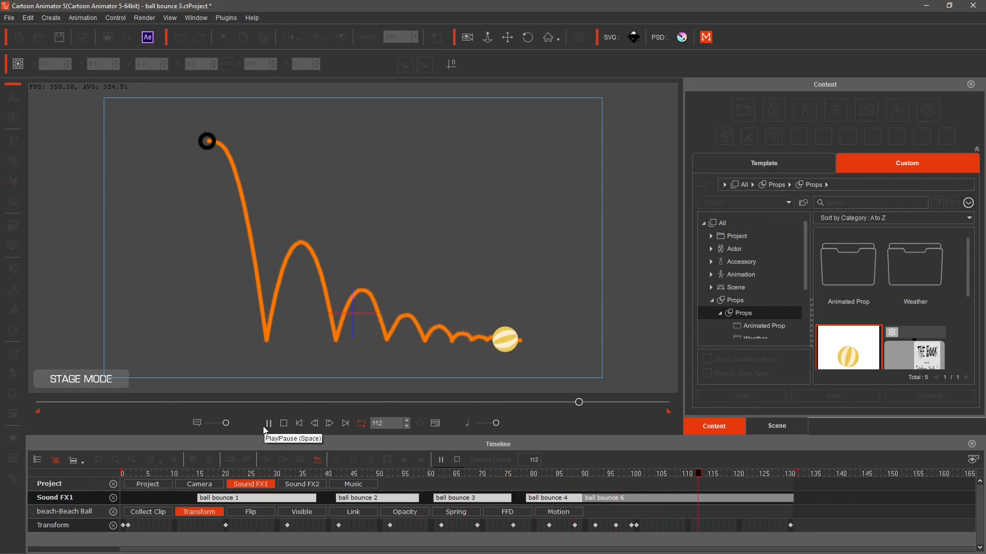
left_click(283, 425)
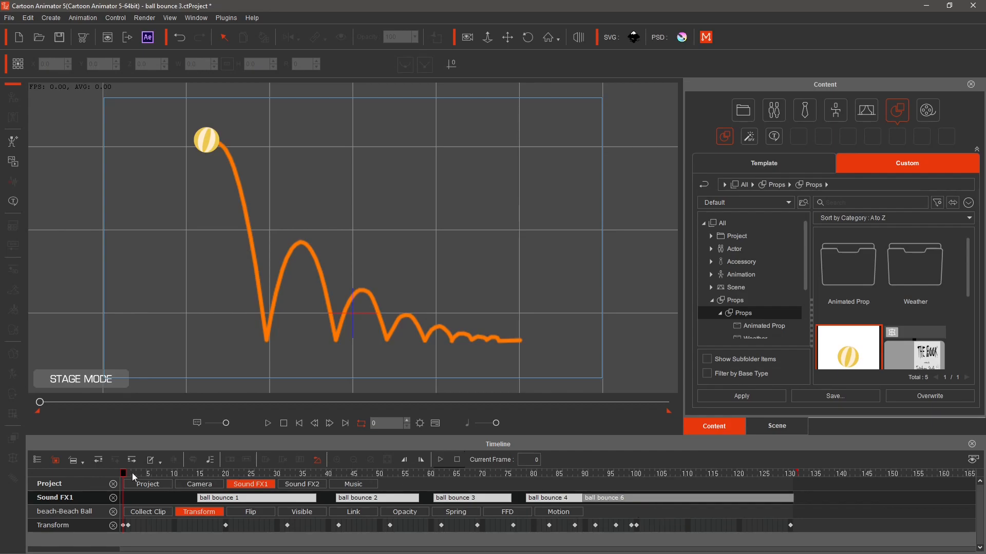
Nudge the beach ball to X 183.4, Y -29.3 at frame 110 and to X 185.2, Y -30.6 at frame 111.
left_click_drag(125, 477, 664, 531)
left_click_drag(664, 527, 688, 528)
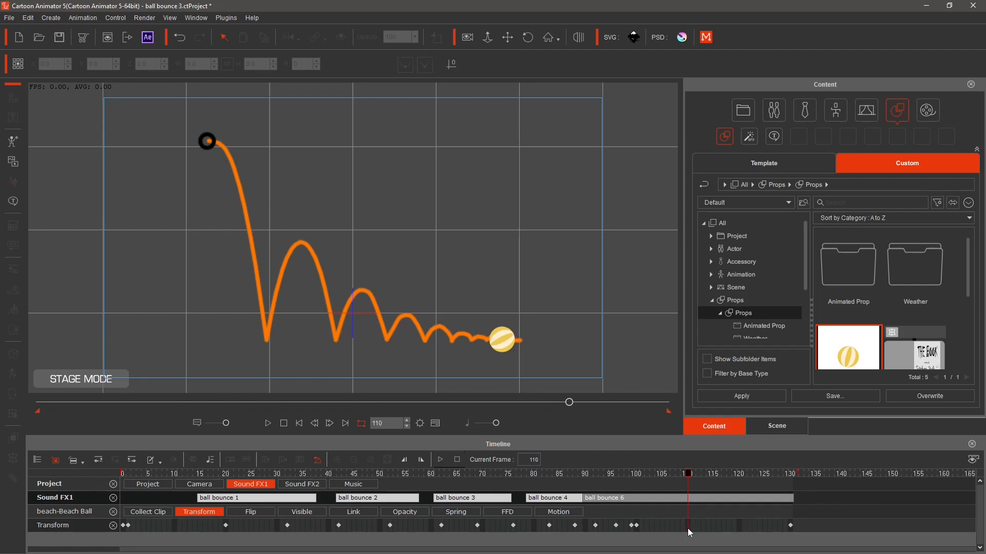
left_click(502, 343)
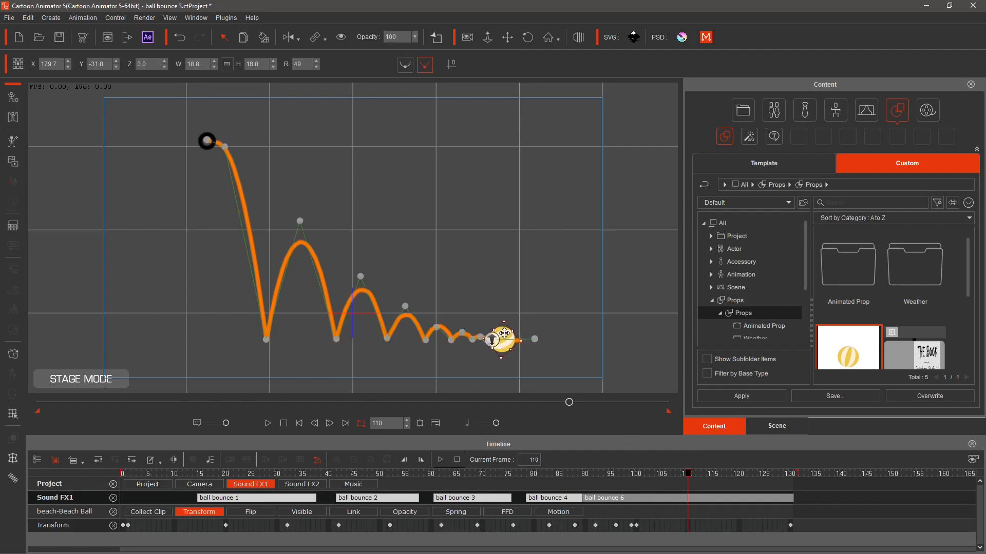
left_click_drag(504, 334, 506, 331)
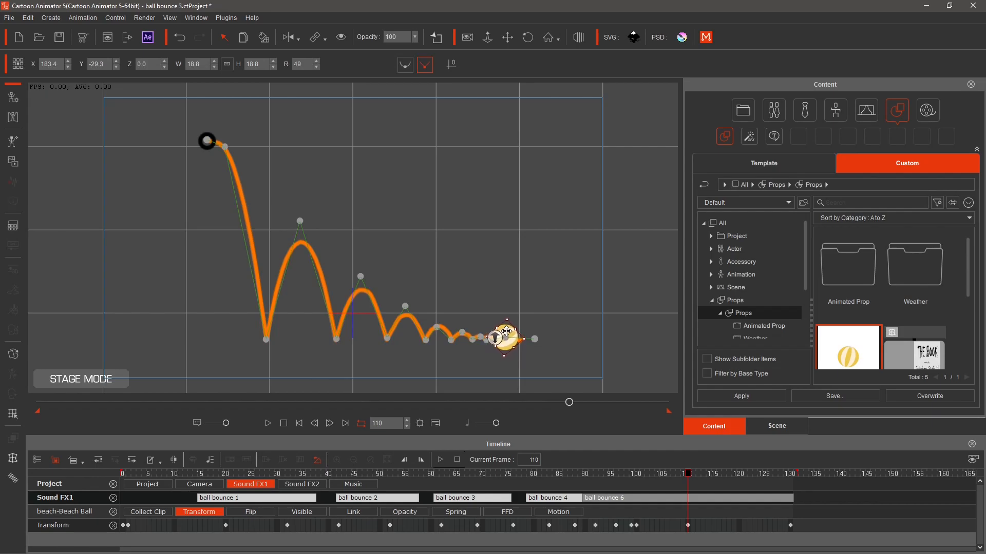
left_click(694, 476)
left_click_drag(509, 332, 512, 330)
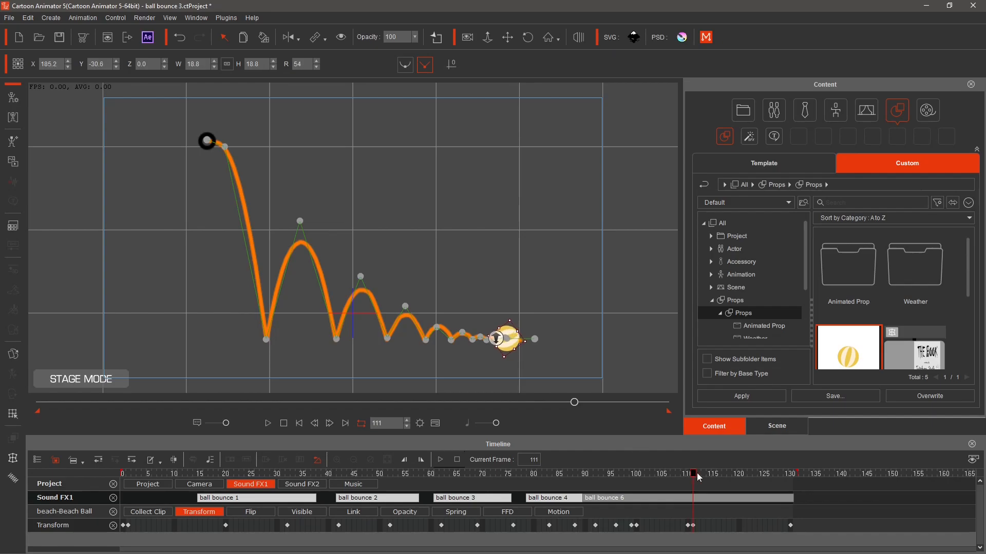
Nudge the beach ball slightly upward at frame 120 and down to Y -31.5 at frame 121, and play the animation.
left_click_drag(696, 476, 741, 484)
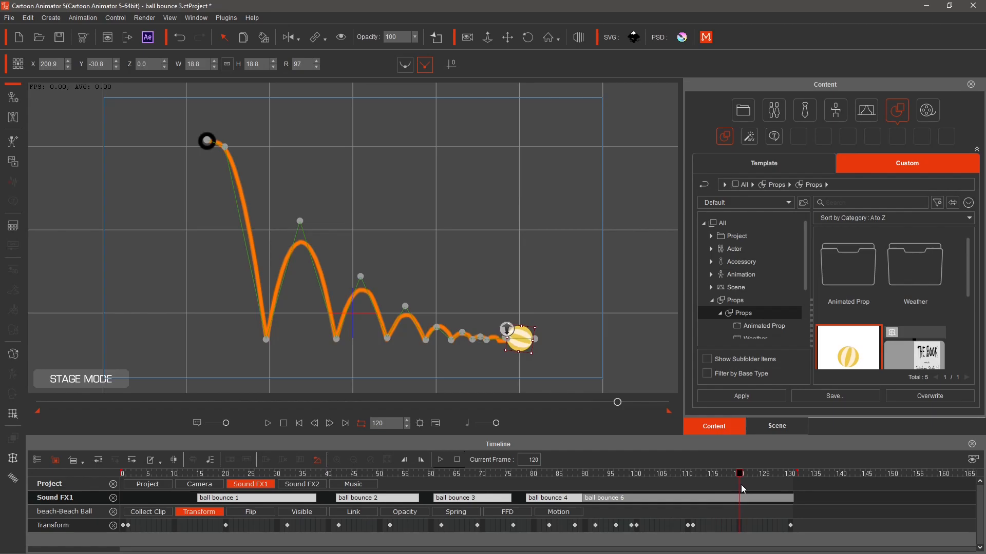
left_click_drag(523, 336, 522, 335)
left_click(743, 473)
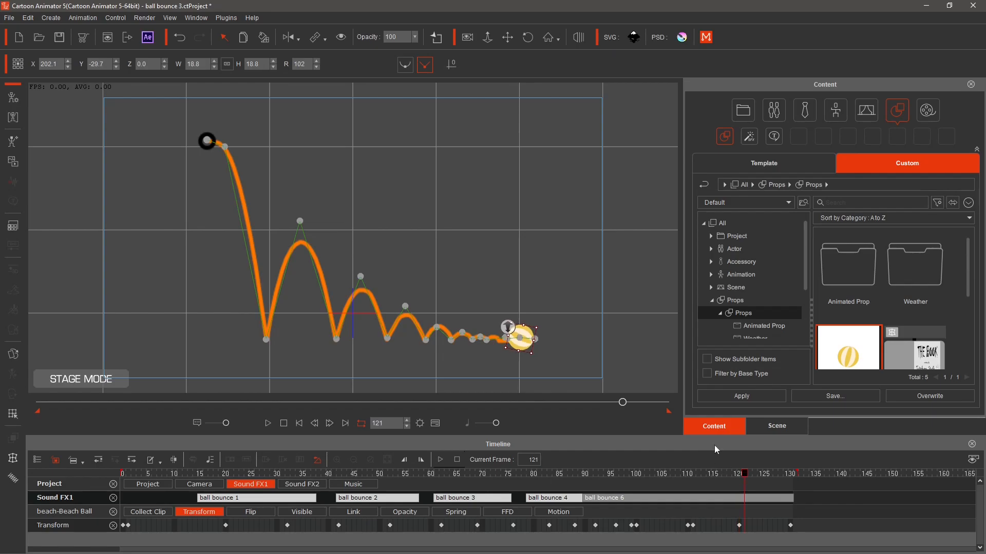
left_click_drag(525, 331, 525, 332)
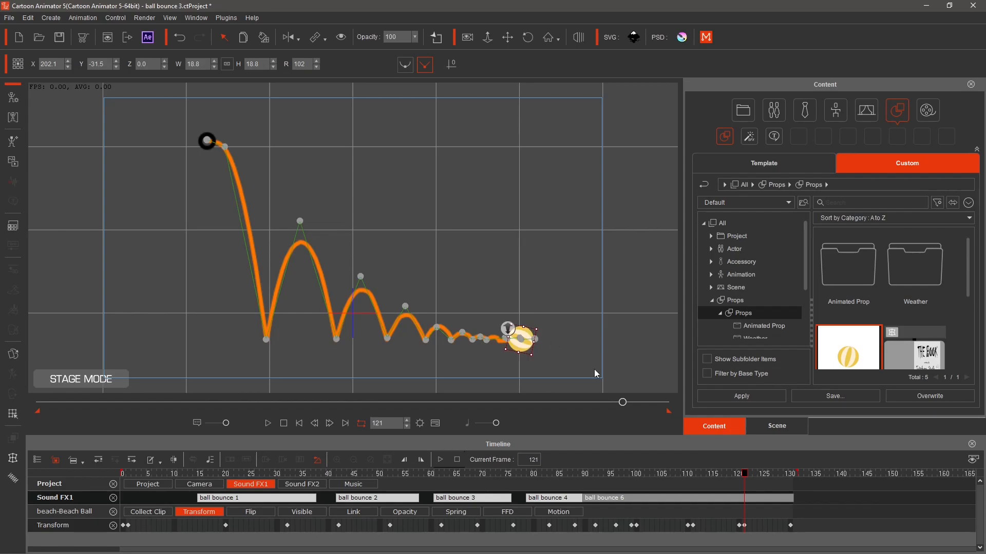
left_click(283, 424)
left_click(268, 424)
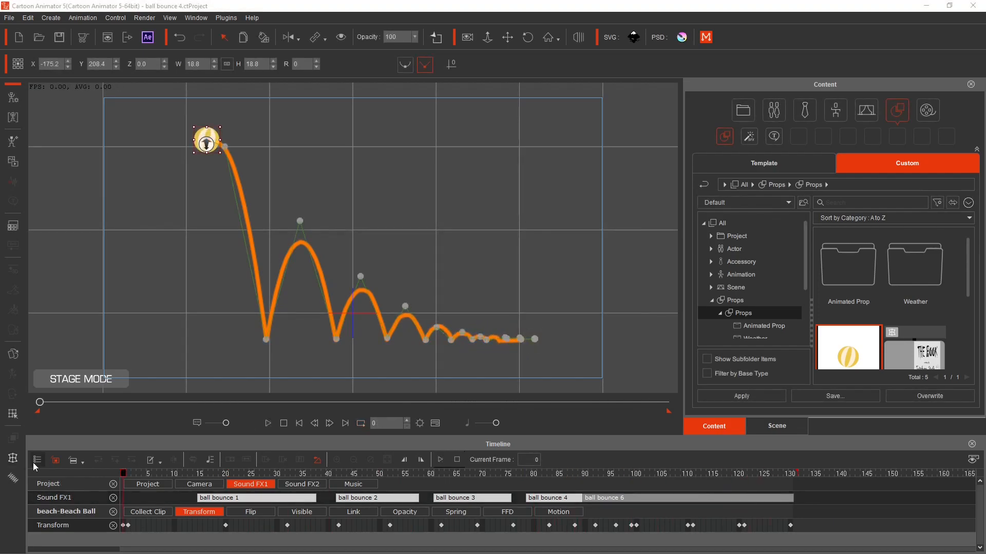
Start an FFD clip for the beach ball at frame 0, and examine its deformation lattice around the first impact at frames 20 and 19.
left_click(13, 459)
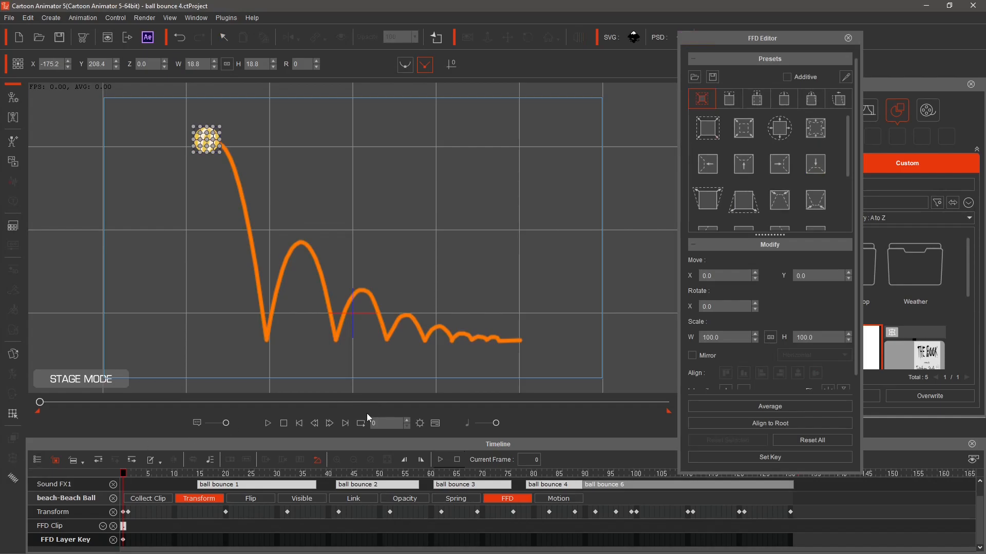
left_click_drag(124, 475, 225, 485)
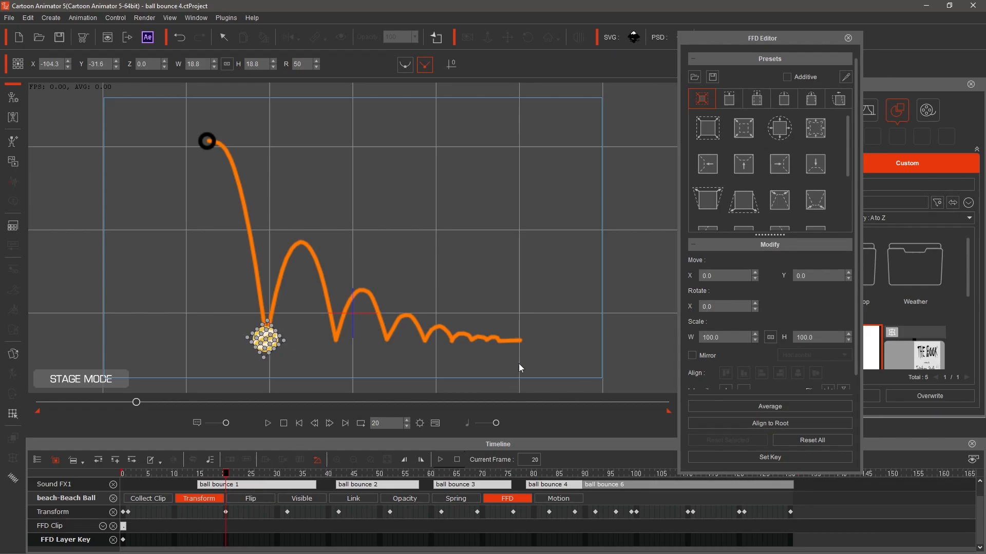
left_click_drag(232, 309, 291, 348)
left_click(313, 354)
left_click_drag(226, 476, 223, 477)
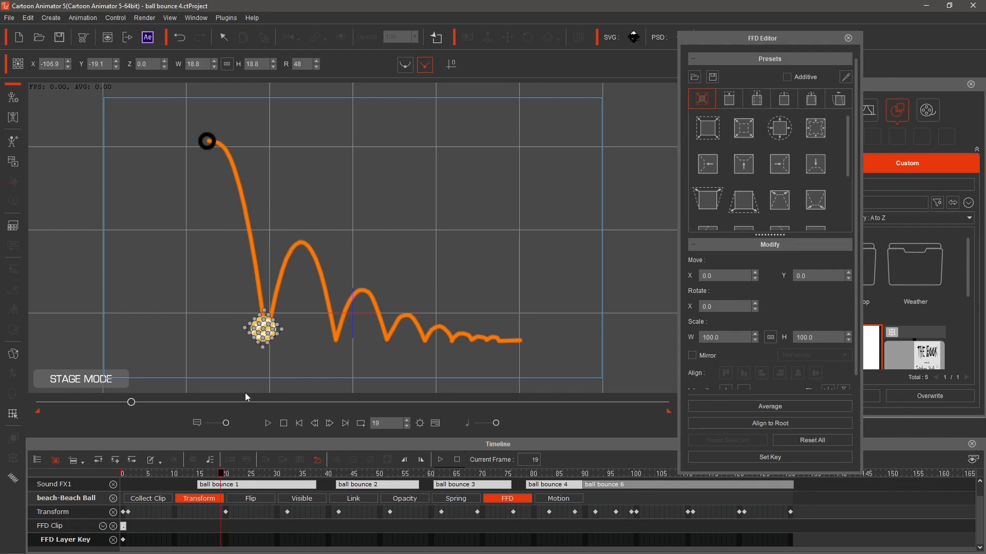
left_click(848, 38)
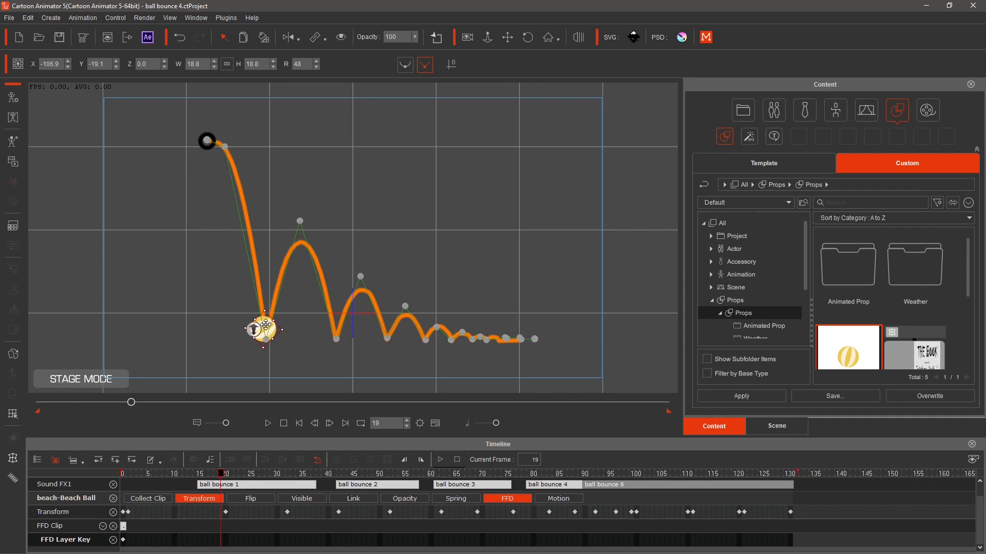
Key the beach ball at X -106.3, Y -19.1 at frame 19 and at X -96.2, Y -7.6 at frame 22.
left_click_drag(266, 325, 266, 325)
left_click_drag(267, 323, 267, 322)
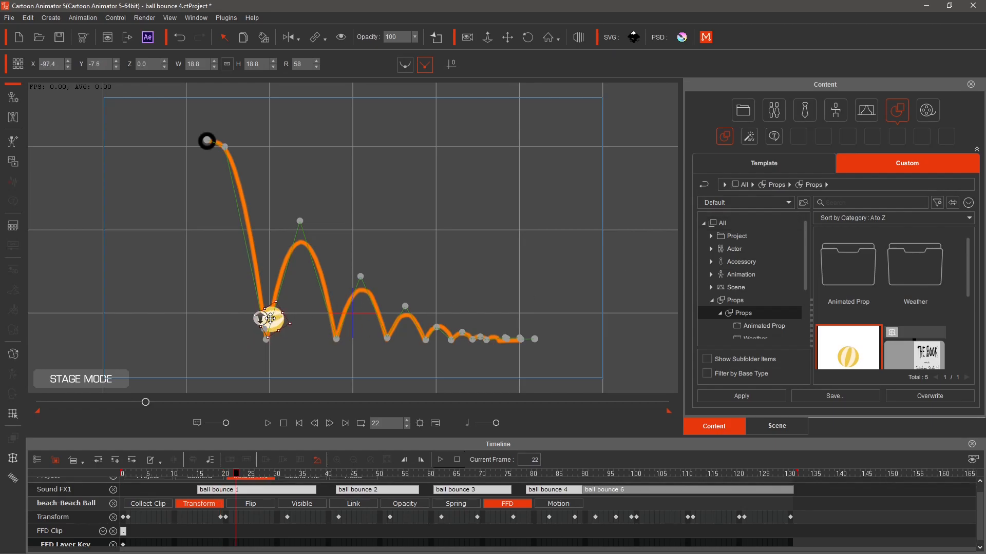
left_click_drag(271, 319, 271, 319)
Nudge the beach ball slightly to set a key at frame 41, and move it to X -8.0, Y -3.7 at frame 44.
left_click_drag(237, 477, 336, 502)
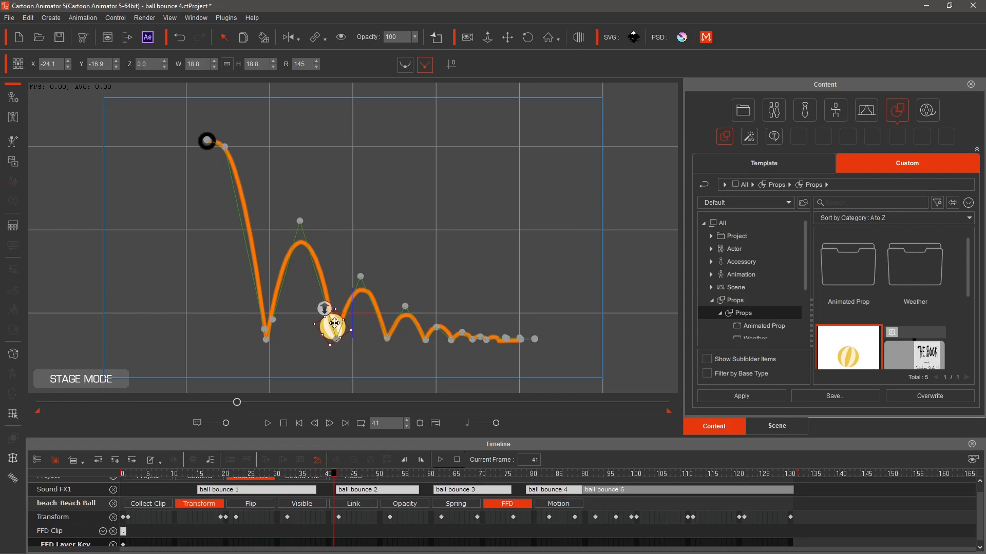
left_click_drag(334, 323, 335, 324)
left_click(180, 38)
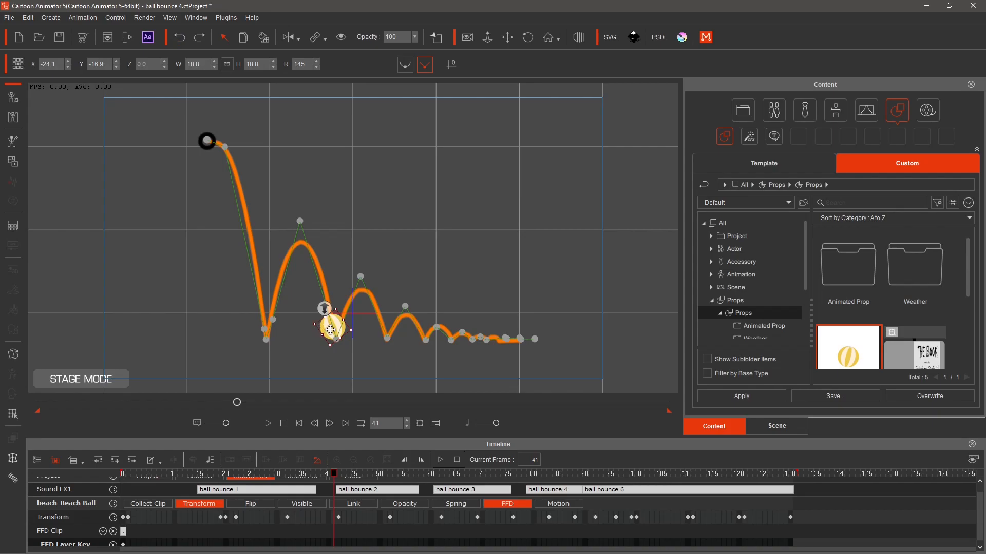
left_click_drag(333, 328, 334, 328)
left_click_drag(337, 471, 351, 472)
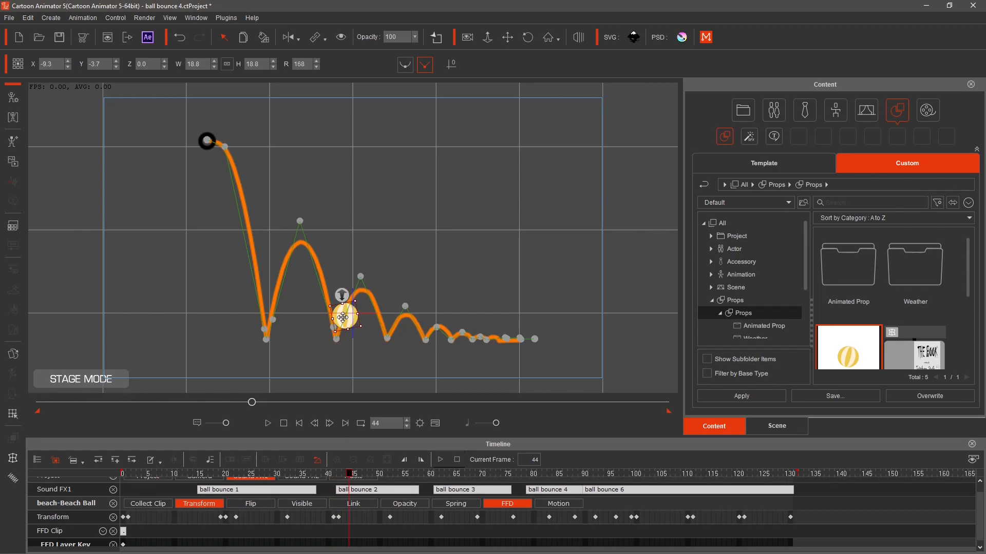
left_click_drag(342, 315, 344, 315)
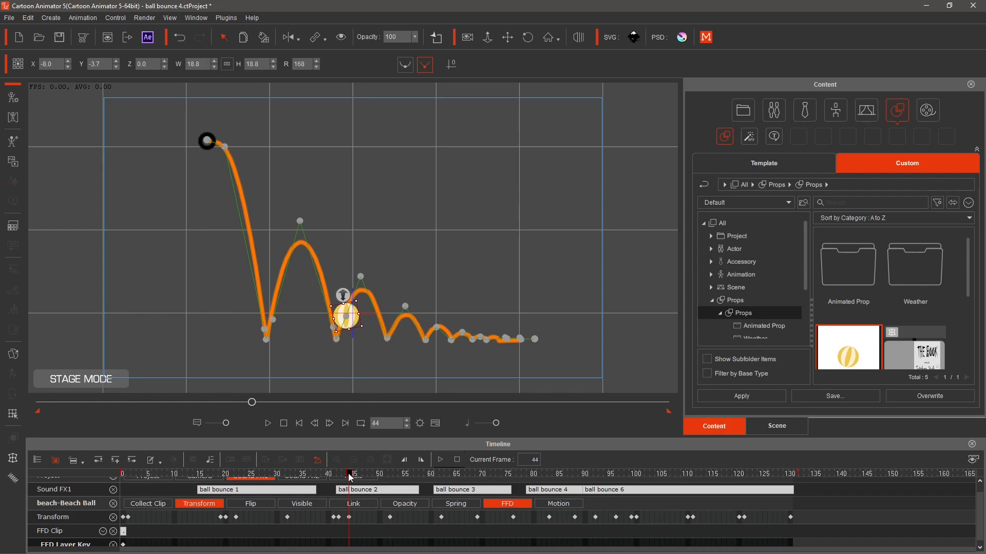
Nudge the beach ball slightly to set keys at frames 61 and 64, and play the animation from the beginning.
left_click_drag(352, 477, 437, 497)
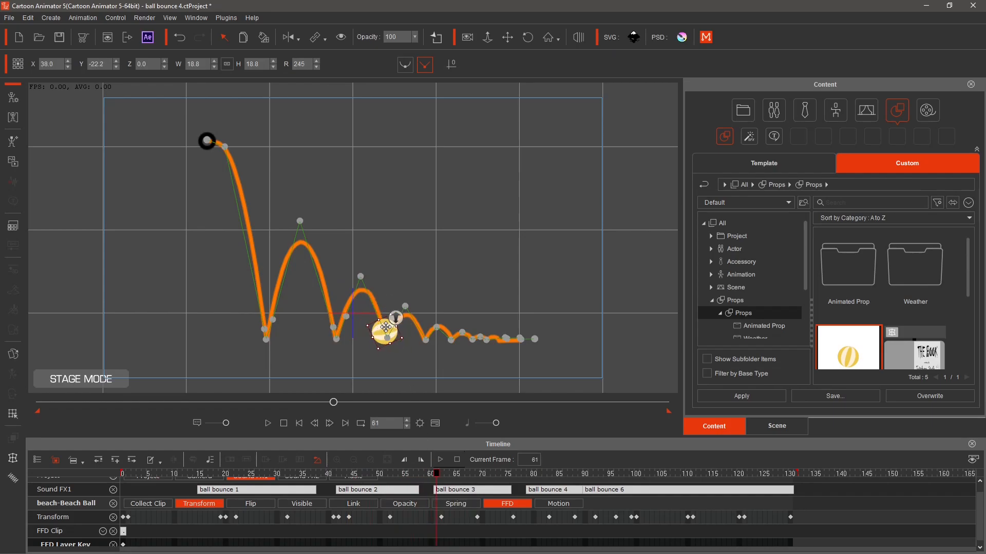
left_click_drag(387, 327, 385, 328)
left_click_drag(436, 476, 453, 482)
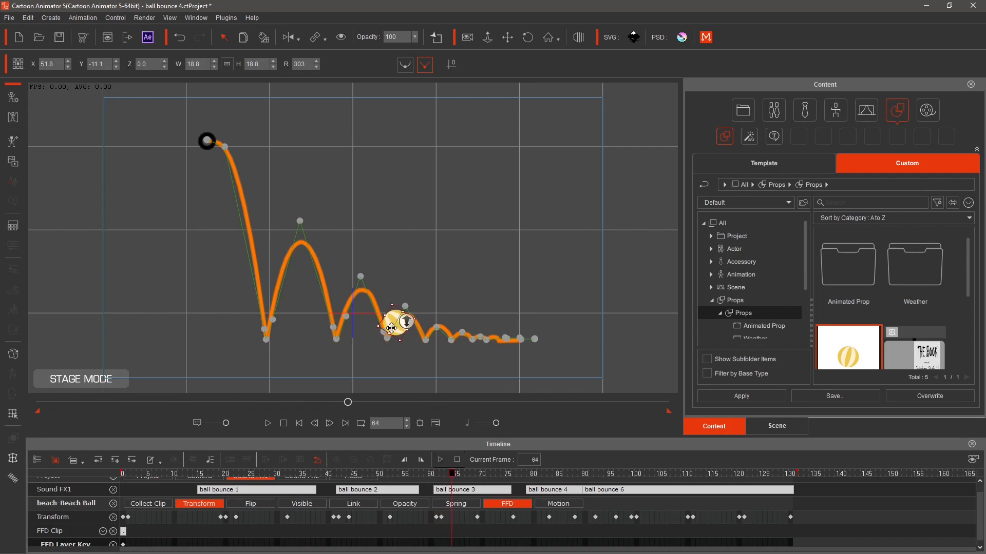
left_click_drag(392, 319, 391, 320)
left_click(284, 424)
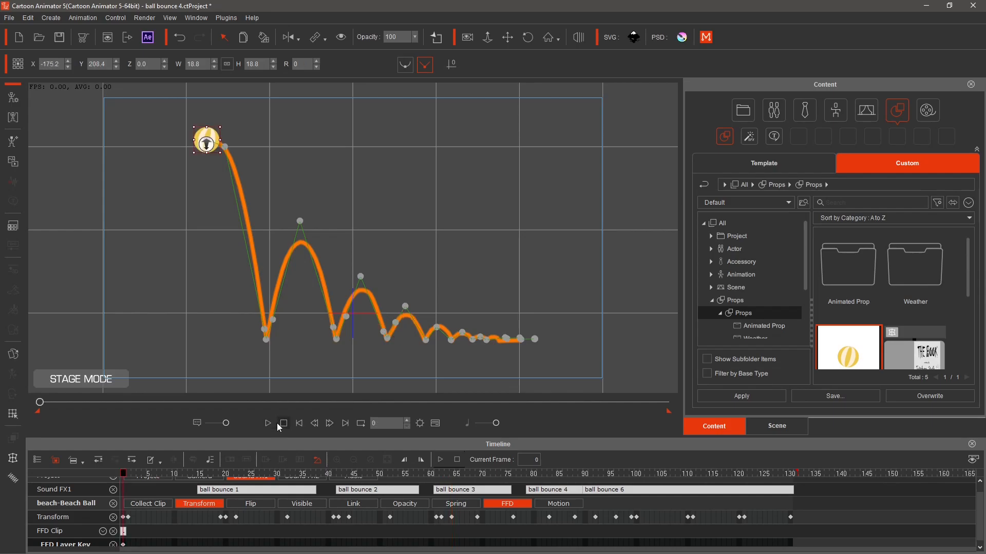
left_click(269, 425)
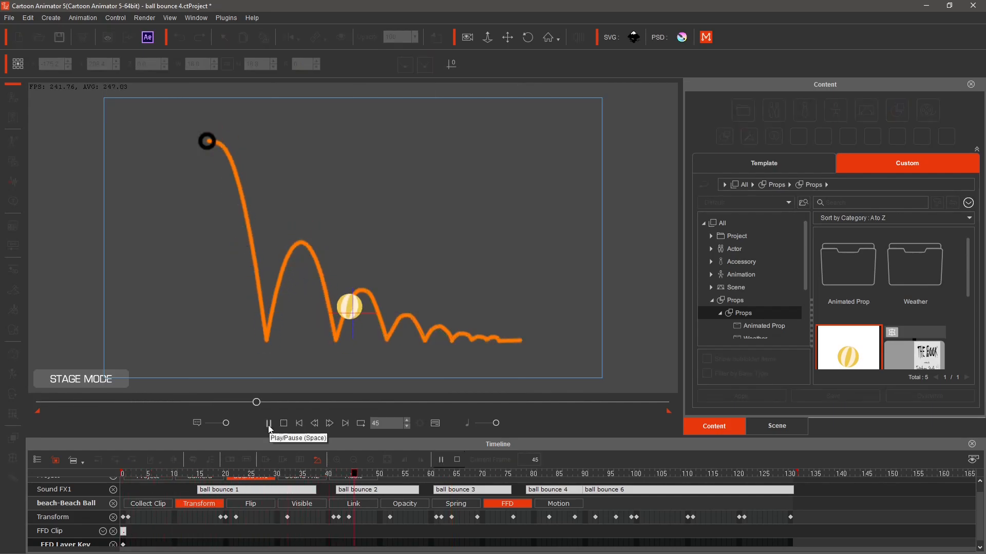
left_click(284, 426)
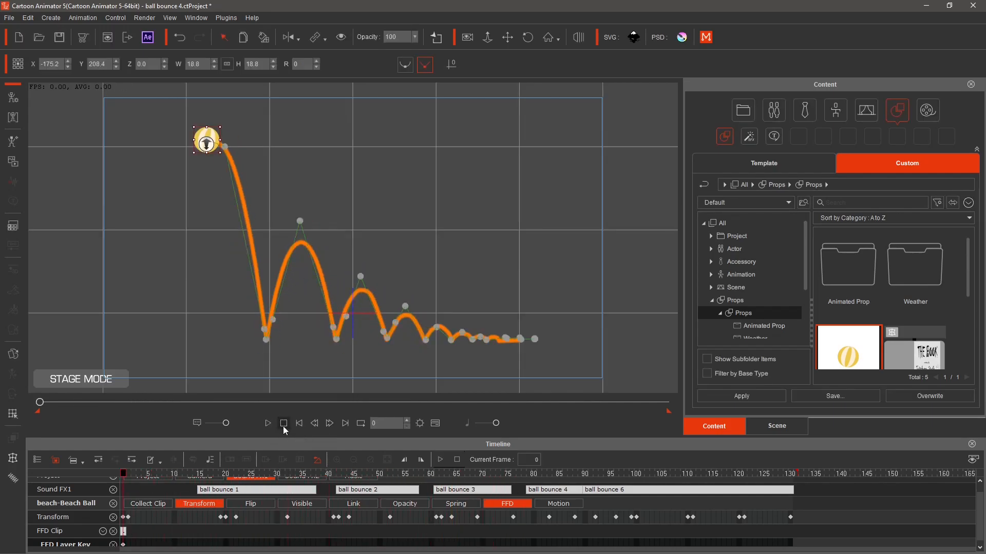
Squash the beach ball at frame 20 by lowering progressively smaller groups of its upper FFD lattice points.
left_click_drag(126, 475, 226, 496)
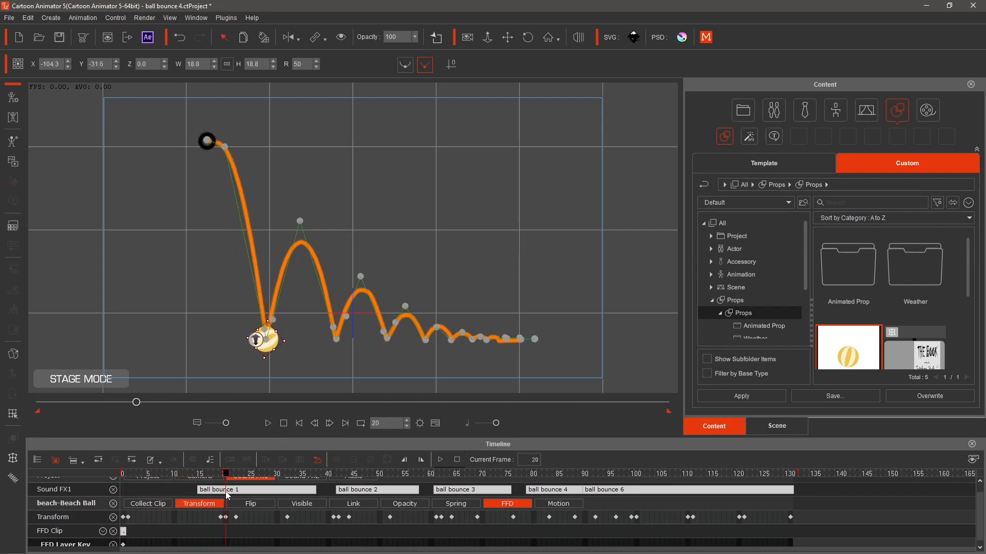
left_click(13, 458)
left_click_drag(227, 306, 276, 323)
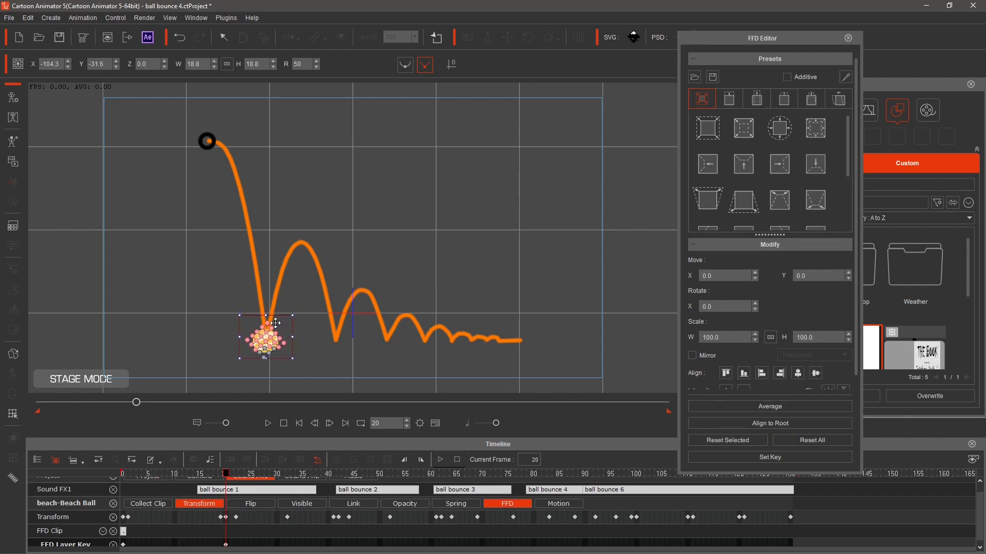
left_click_drag(215, 307, 276, 323)
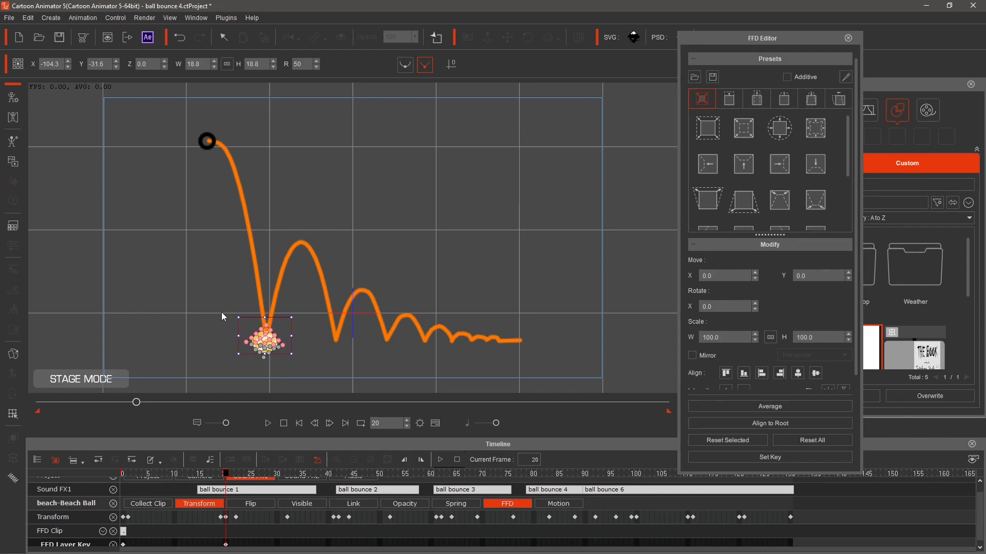
left_click(316, 342)
left_click_drag(242, 317, 287, 335)
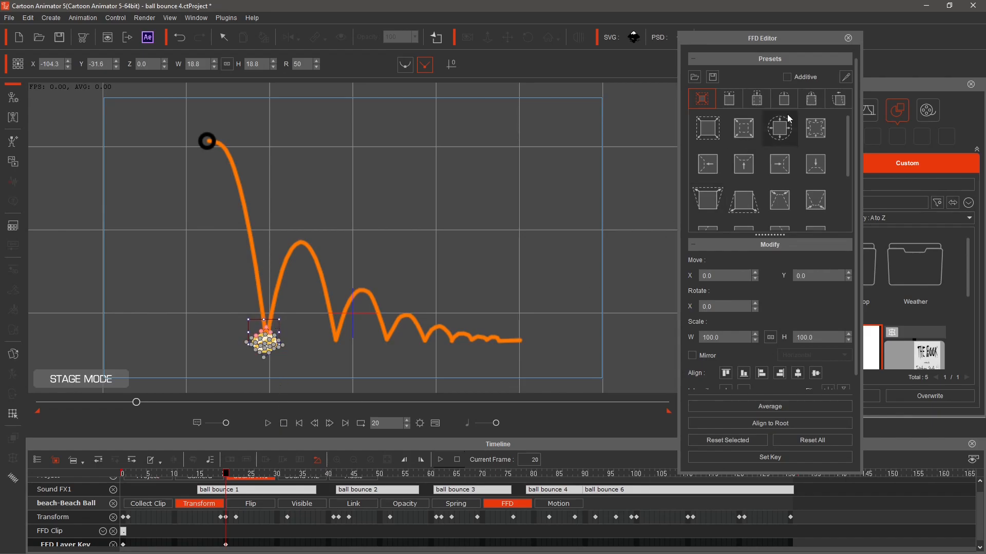
left_click(848, 39)
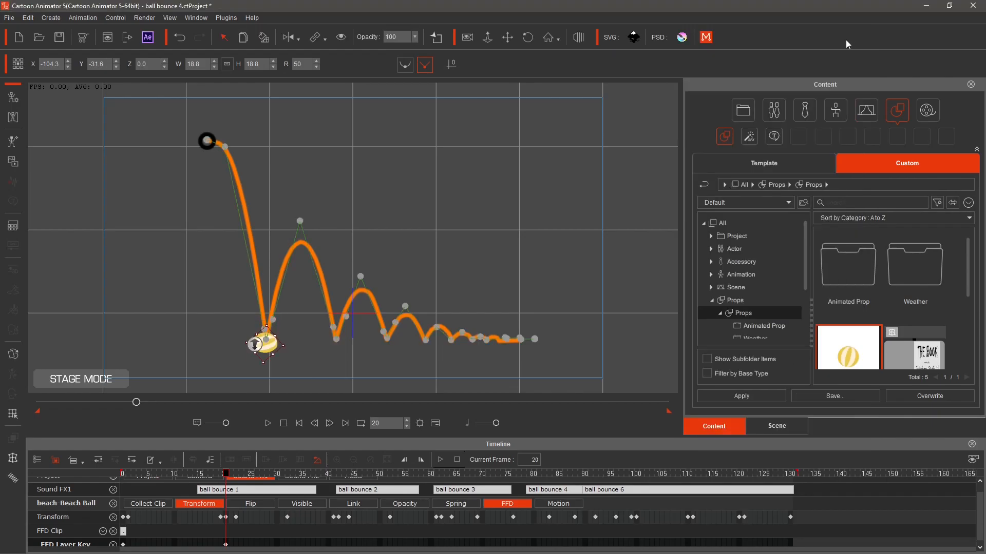
left_click(343, 256)
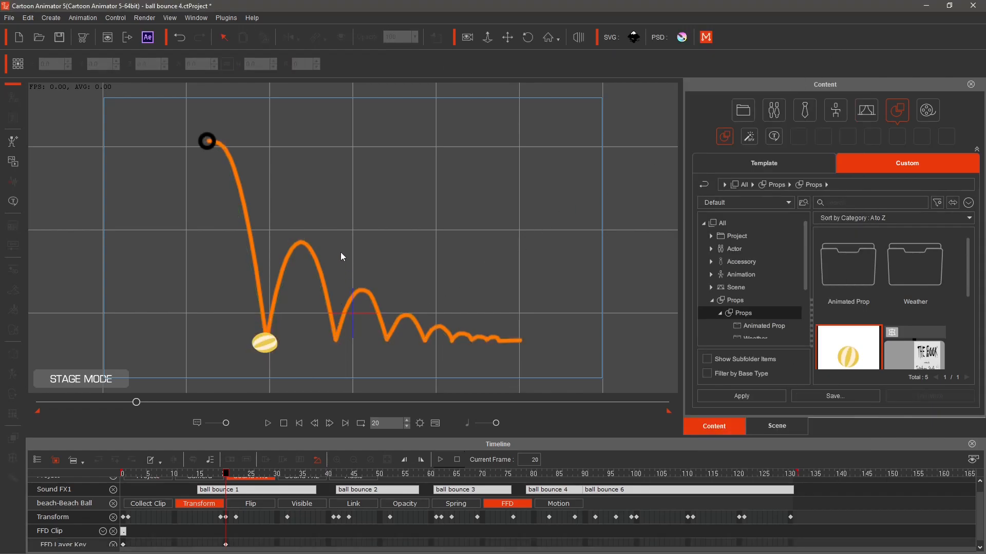
left_click(266, 346)
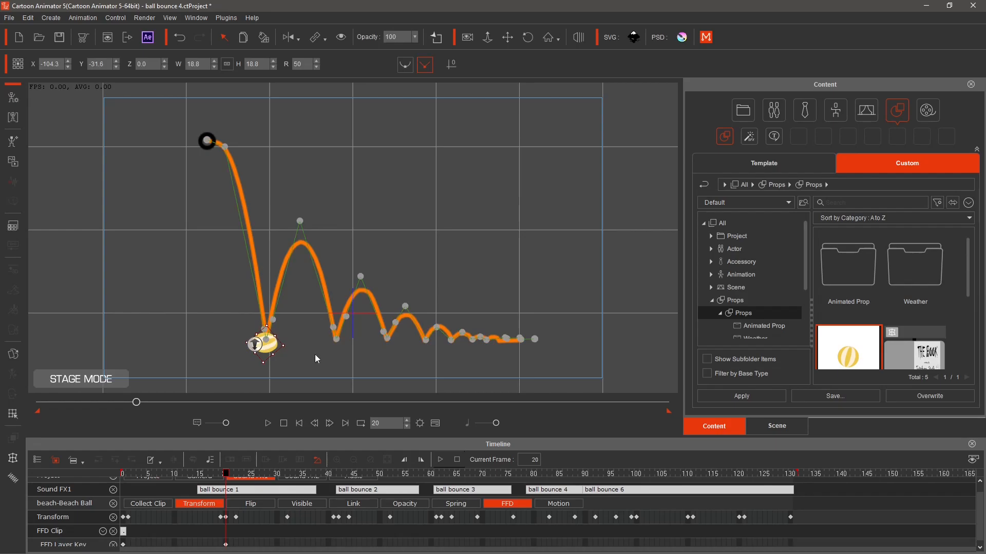
Compare the ball's shape at frames 19 and 20, reset its whole FFD lattice at frame 20, and undo the reset.
mouse_move(227, 476)
left_mouse_down()
mouse_move(153, 471)
mouse_move(236, 482)
mouse_move(177, 486)
mouse_move(222, 491)
left_mouse_up()
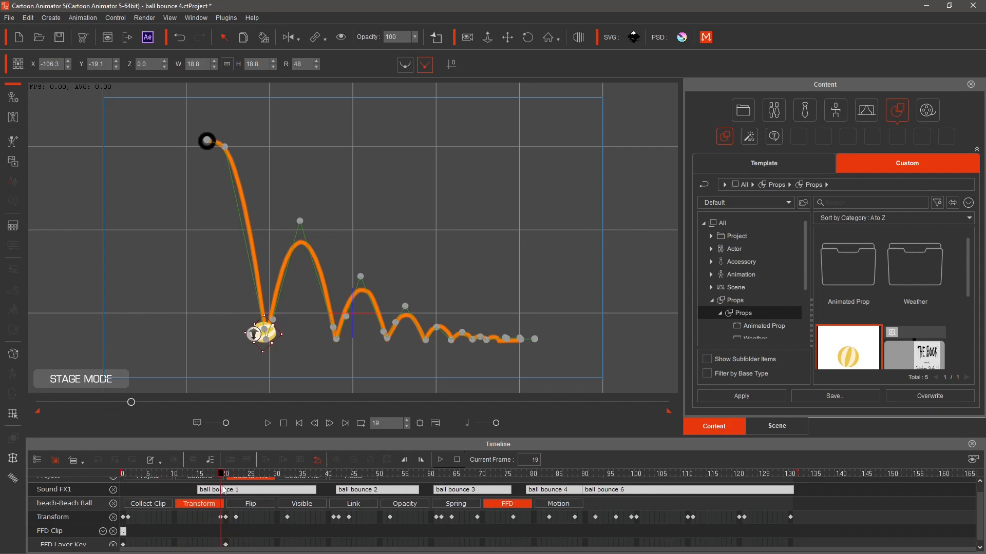
left_click_drag(224, 491, 227, 491)
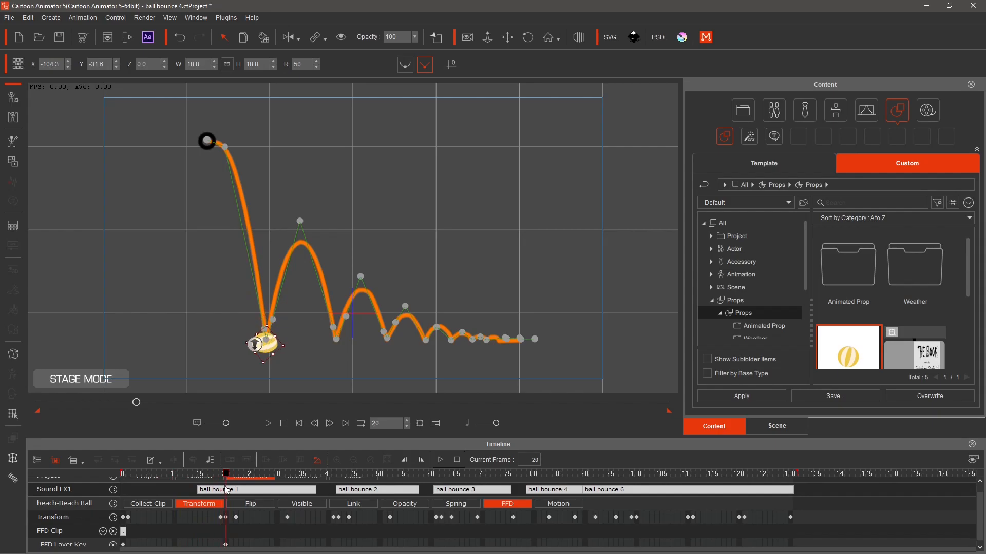
left_click(12, 461)
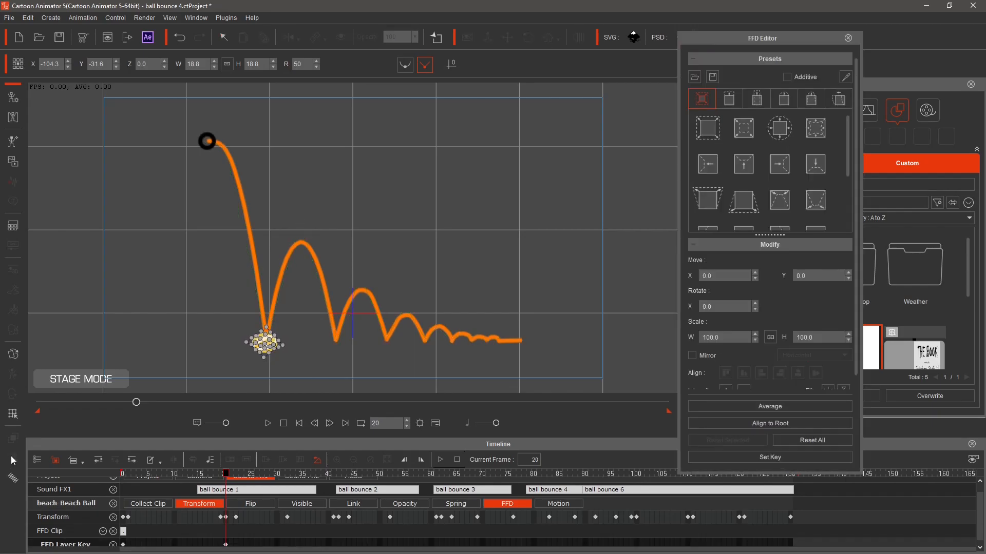
left_click(806, 443)
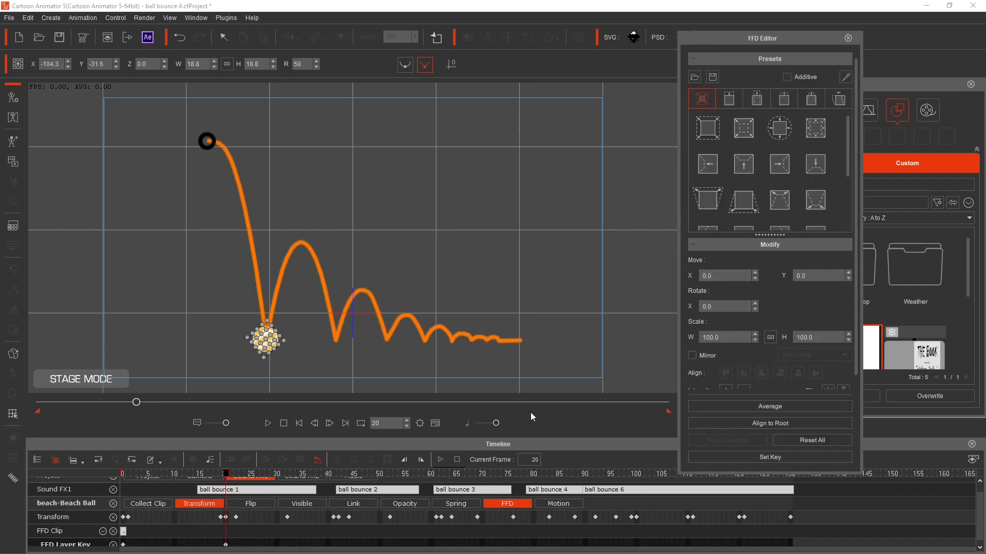
left_click(848, 38)
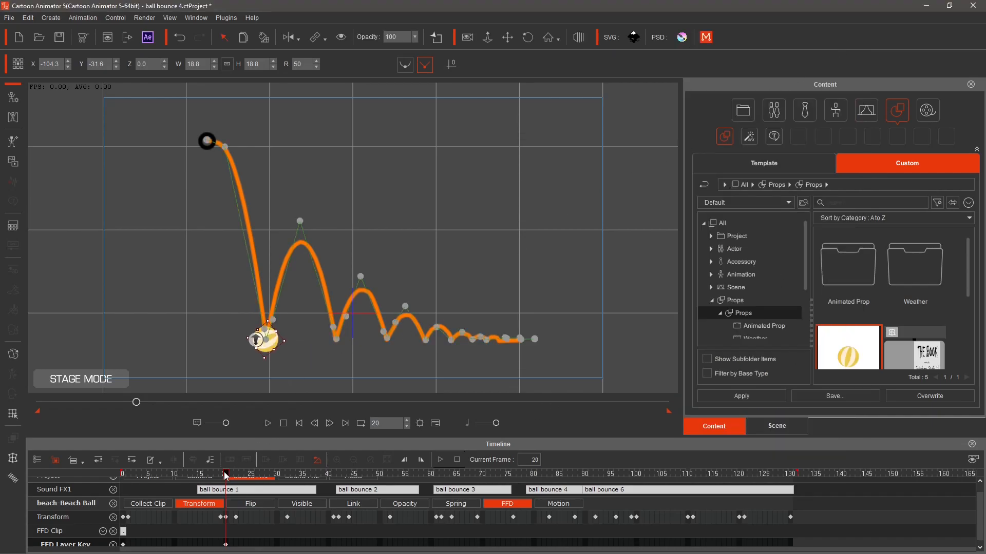
left_click(181, 40)
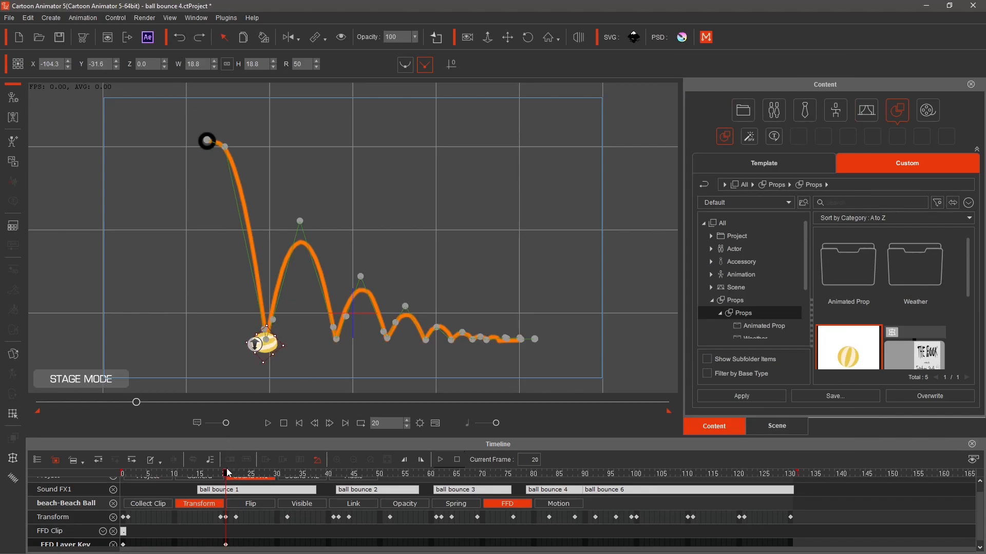
Reset the beach ball's whole FFD lattice at frame 19, just before the first impact.
left_click_drag(226, 473, 222, 472)
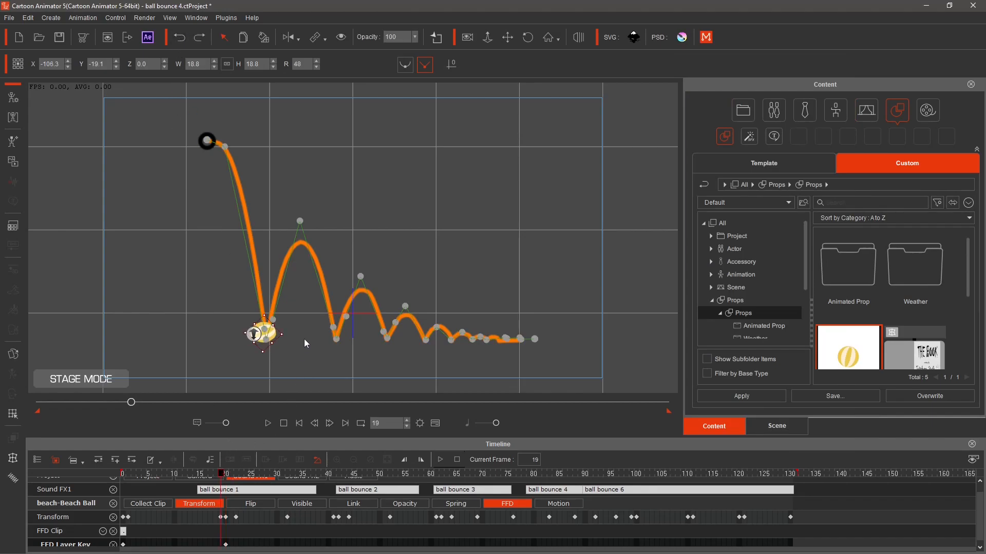
left_click(14, 460)
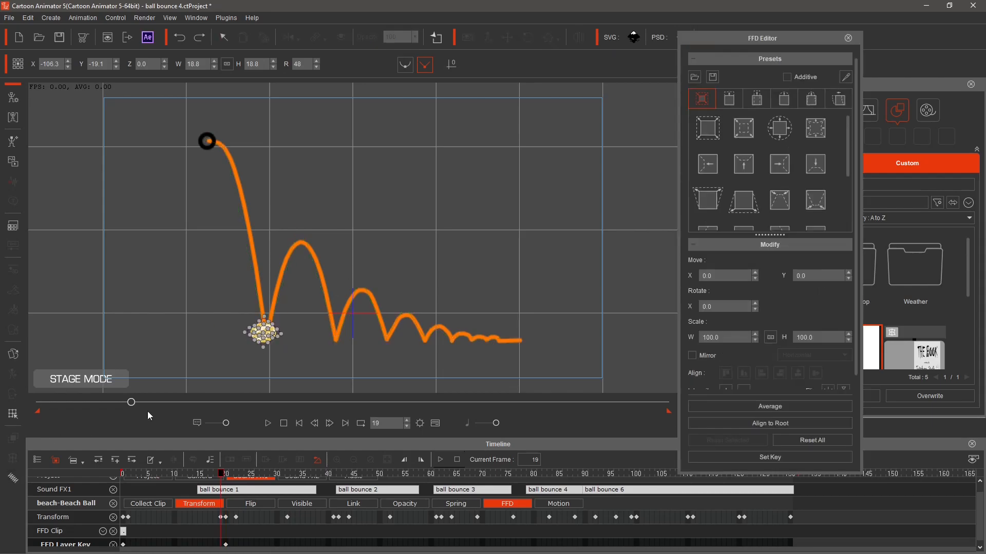
left_click(806, 440)
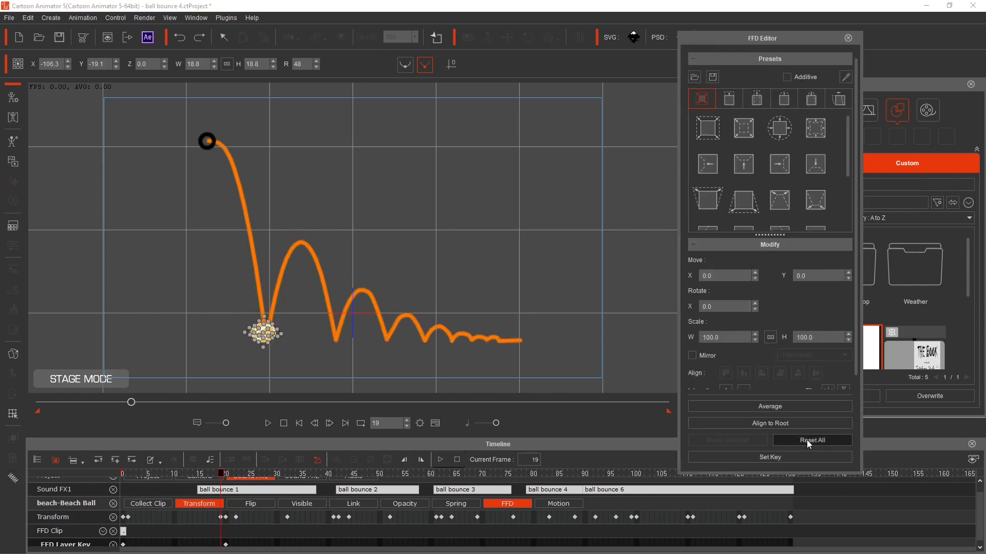
left_click(847, 39)
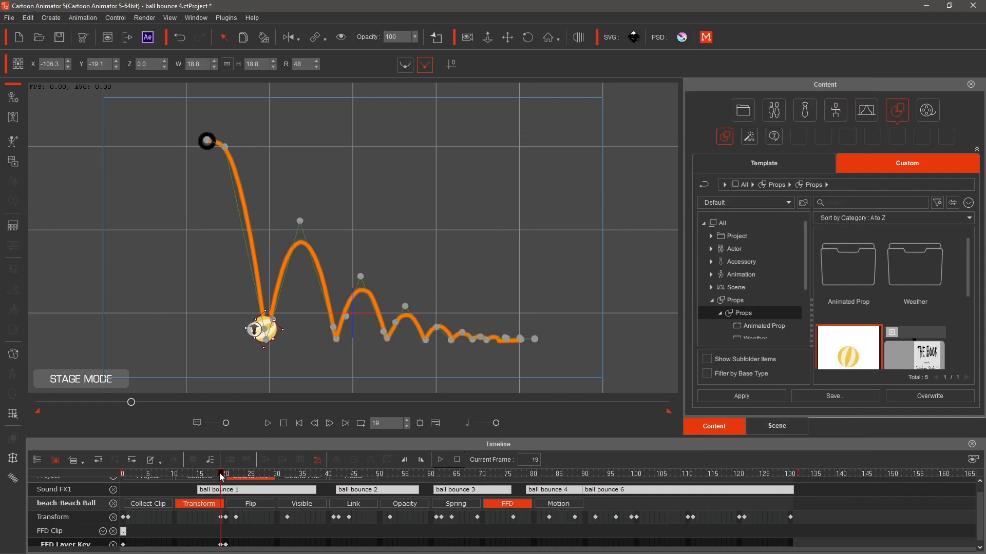
Reset the beach ball's whole FFD lattice at frame 22, just after the first impact, and return to frame 0.
left_click_drag(222, 478, 237, 477)
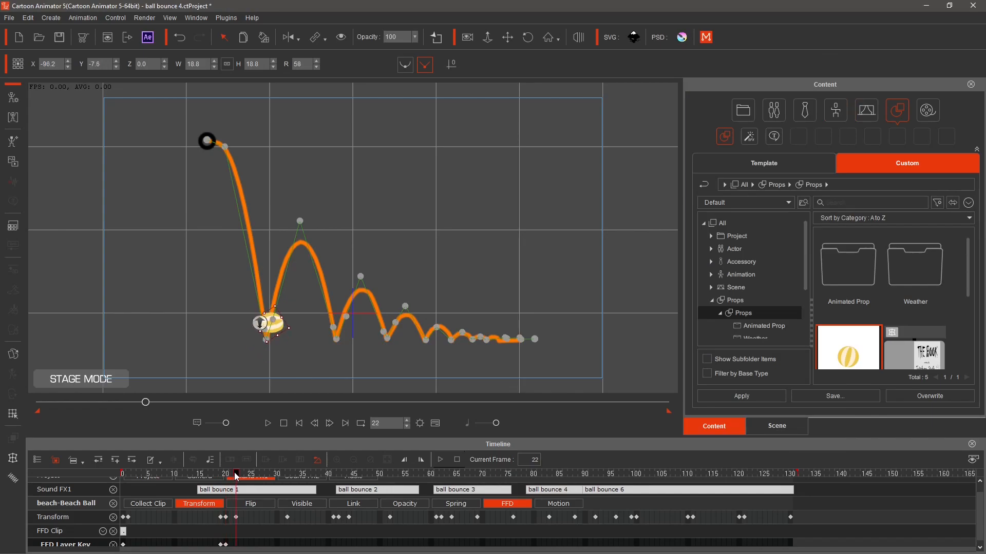
left_click(14, 458)
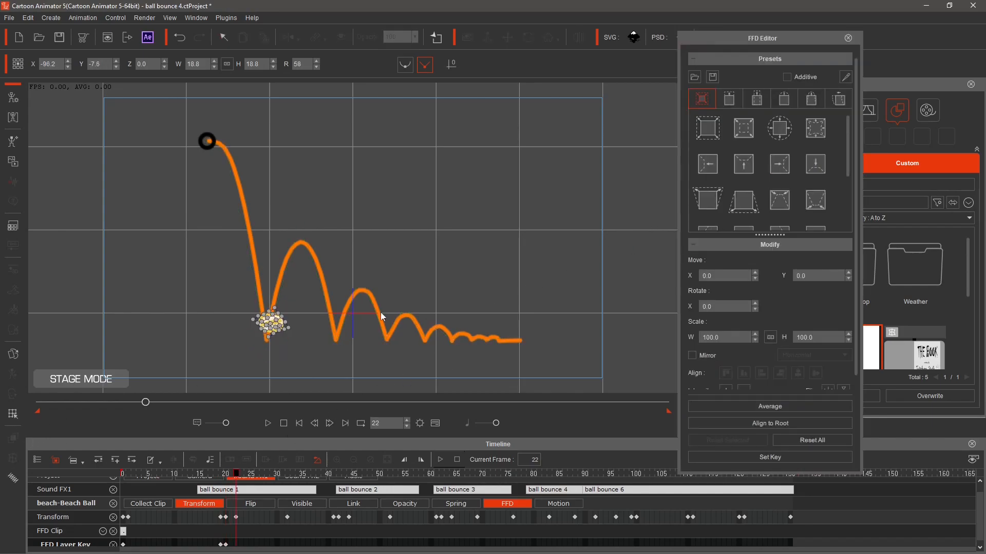
left_click(815, 440)
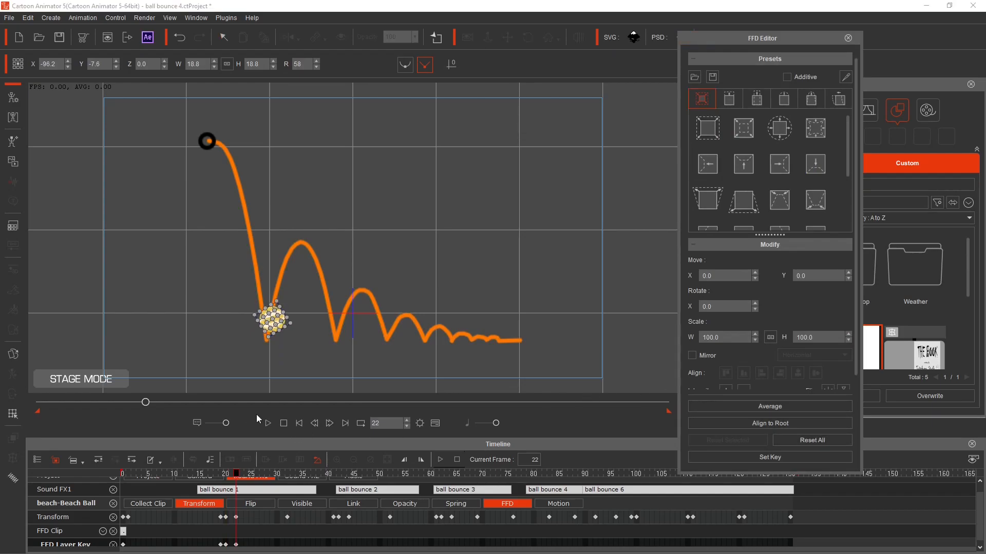
left_click(284, 424)
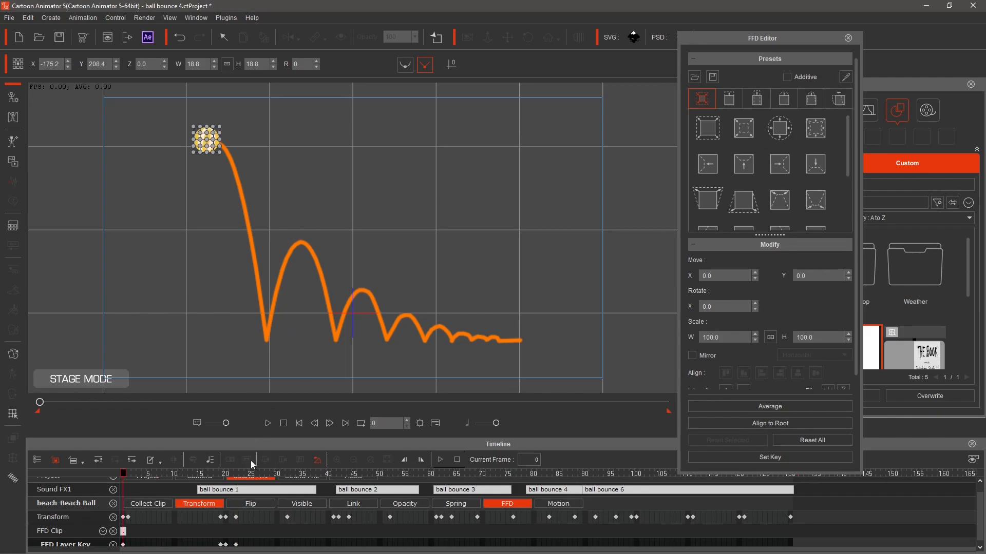
left_click(848, 38)
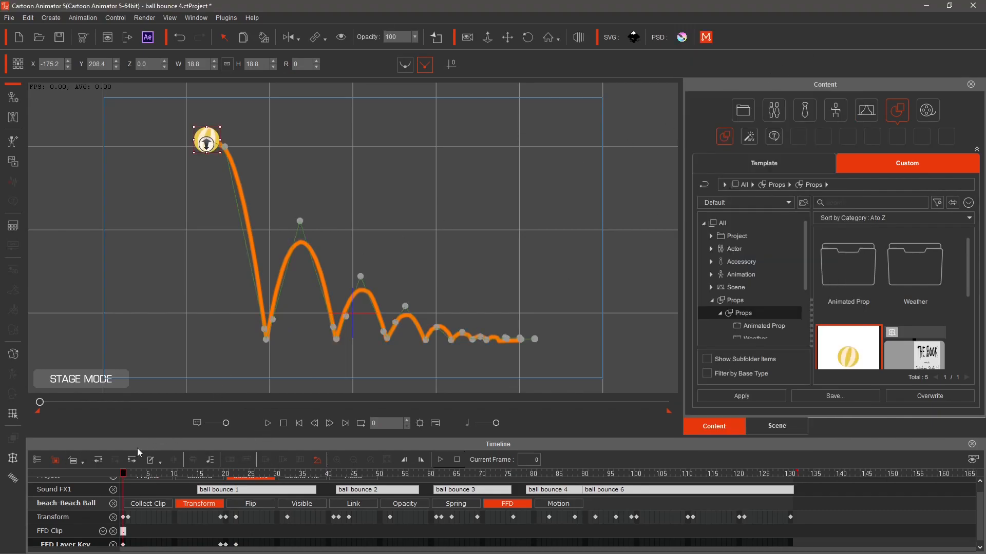
Squash the beach ball at the second impact, frame 42, by lowering its upper FFD lattice points in stages.
left_click_drag(125, 476, 337, 493)
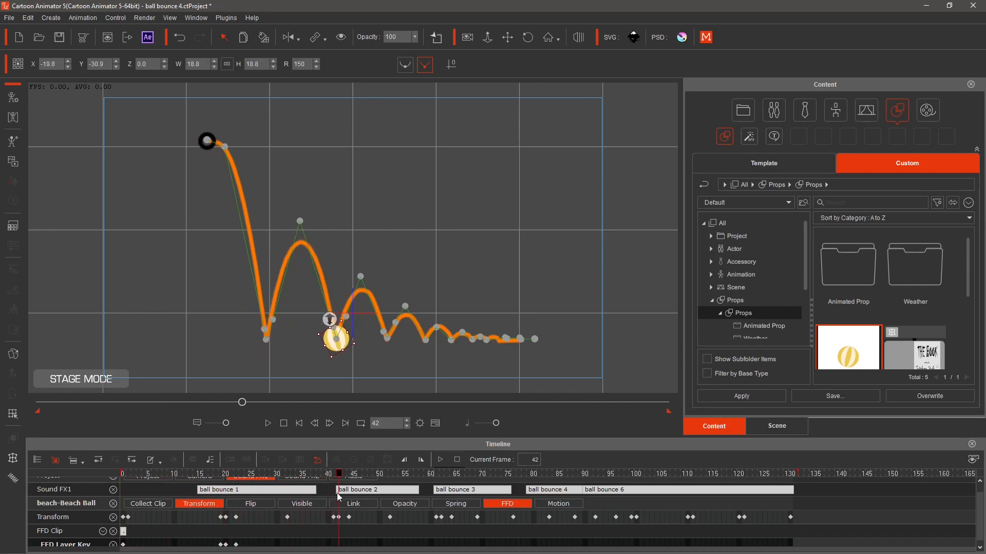
left_click(13, 458)
left_click_drag(308, 302, 370, 360)
left_click_drag(352, 324, 352, 325)
left_click_drag(297, 311, 370, 343)
left_click_drag(350, 325, 350, 327)
left_click_drag(297, 311, 339, 326)
Reset the beach ball's whole FFD lattice at frames 41 and 44, and play the animation from the beginning.
left_click_drag(339, 474, 349, 473)
left_click(821, 440)
left_click(824, 440)
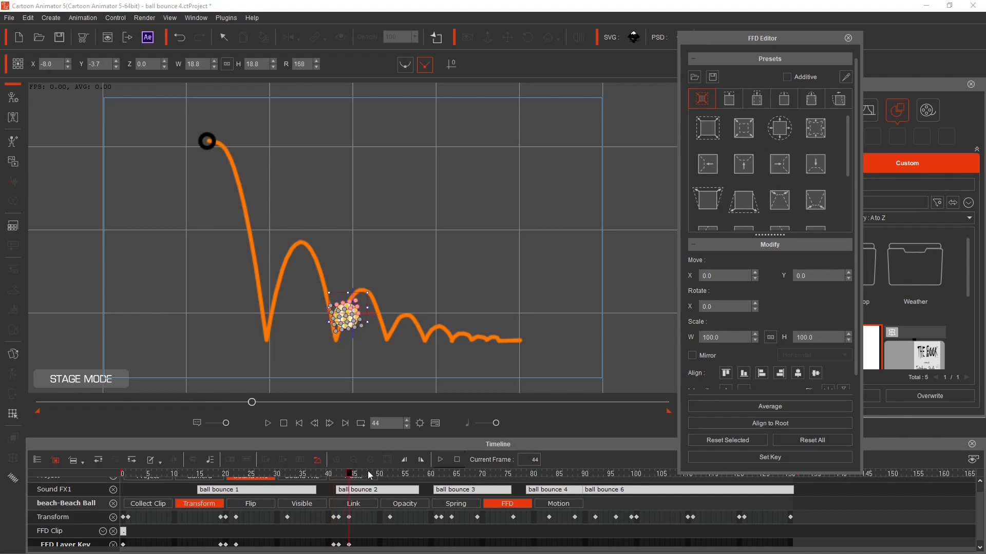
left_click(848, 38)
left_click(268, 424)
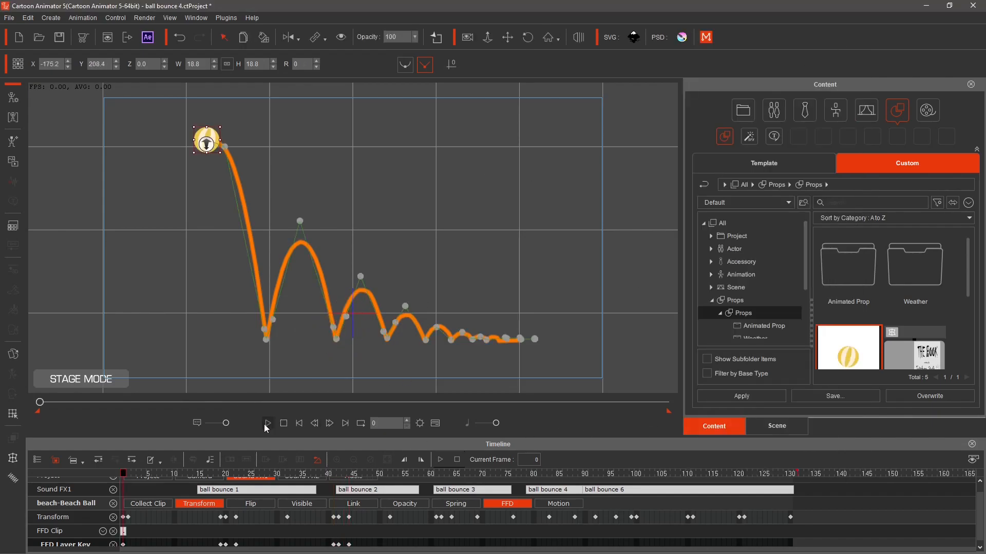
Squash the beach ball at the third impact, frame 62, by lowering its upper FFD lattice points in stages.
left_click_drag(123, 480, 440, 522)
left_click(13, 459)
left_click_drag(360, 310, 410, 343)
left_click_drag(388, 329, 403, 339)
left_click(382, 310)
left_click(375, 317)
Reset the beach ball's whole FFD lattice at frames 61 and 64, around the third impact, and go to frame 75.
left_click_drag(440, 473, 509, 487)
left_click(814, 441)
left_click(848, 38)
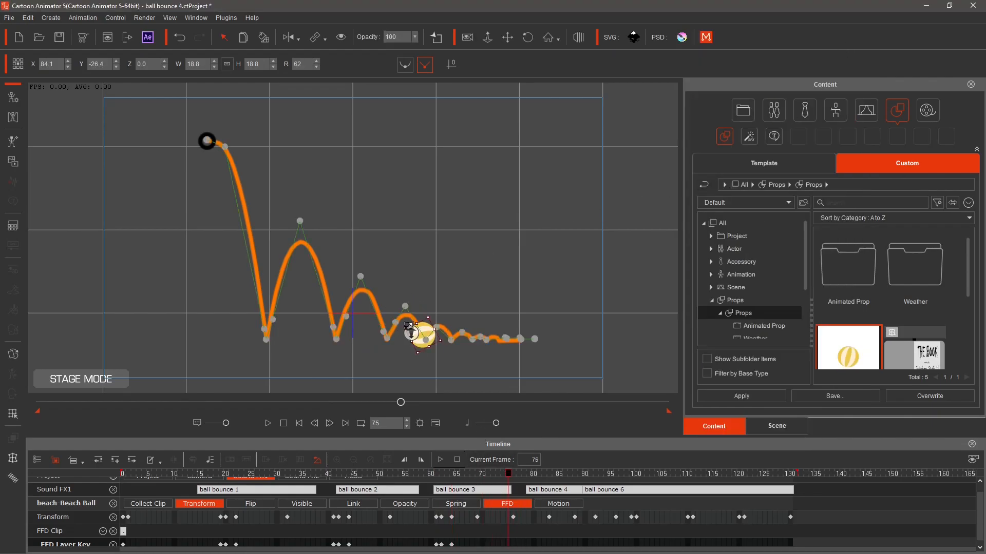
Nudge the beach ball slightly at frames 75 and 78 to add transform keys around the fourth impact.
left_click(513, 474)
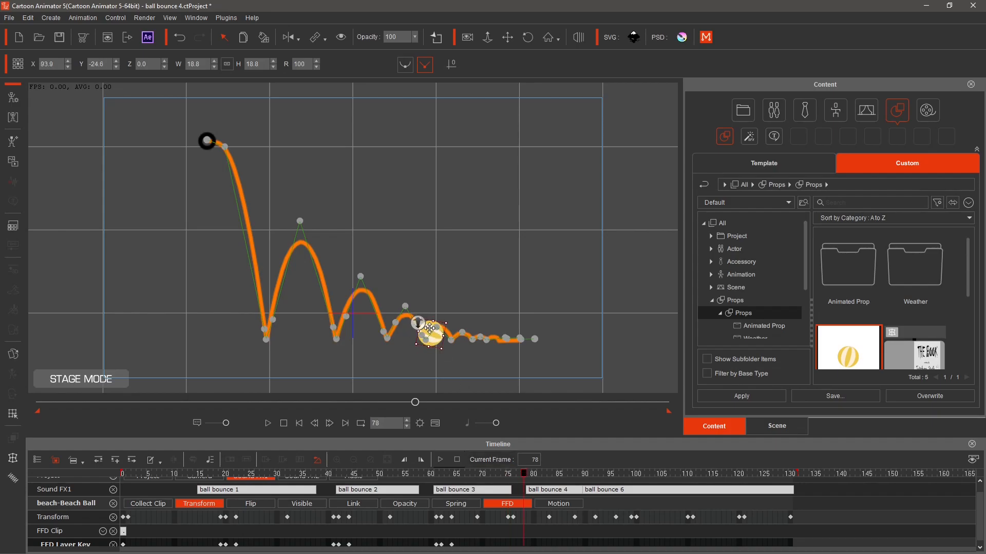
left_click_drag(431, 334, 432, 335)
Squash the beach ball at the fourth impact, frame 76, by lowering its upper FFD lattice points in stages.
left_click_drag(525, 475, 512, 473)
left_click(13, 458)
left_click_drag(397, 311, 453, 347)
key("Down")
key("Down")
left_click_drag(403, 319, 446, 341)
key("Down")
left_click(450, 301)
Reset the beach ball's whole FFD lattice at frames 75 and 78, just before and after the fourth impact.
left_click_drag(512, 473, 508, 473)
left_click(827, 442)
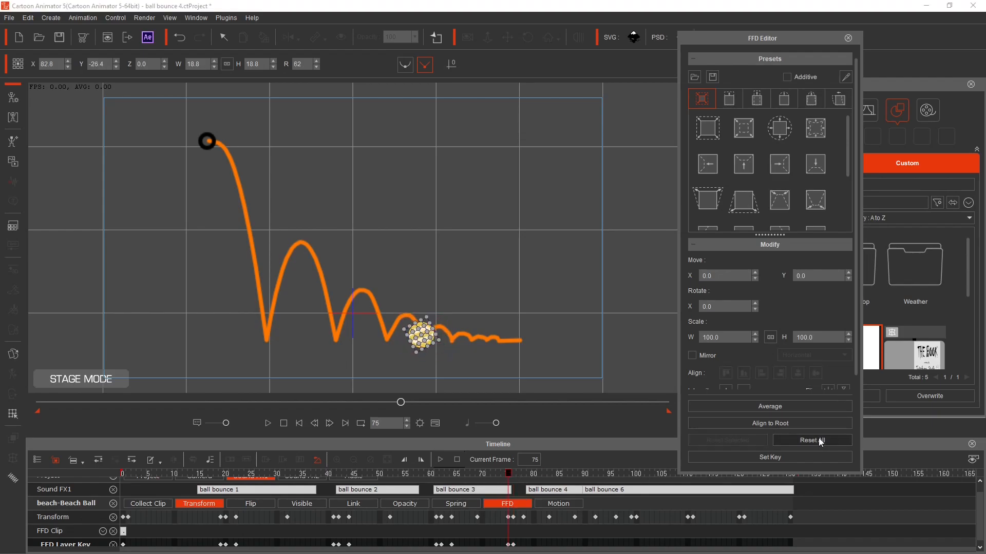
left_click(848, 38)
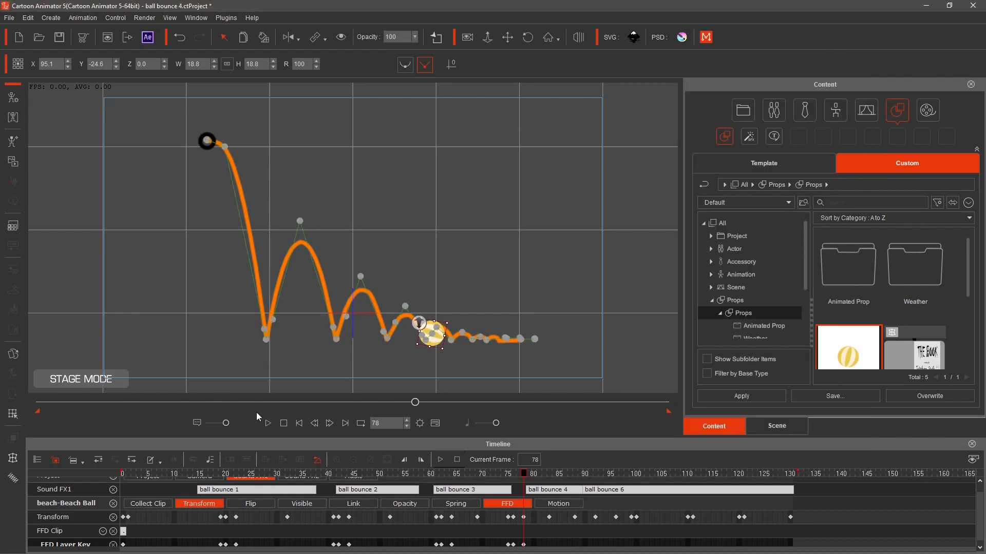
Play the animation, return to frame 0 and replay it in a loop, stopping playback and deselecting the beach ball.
left_click(272, 423)
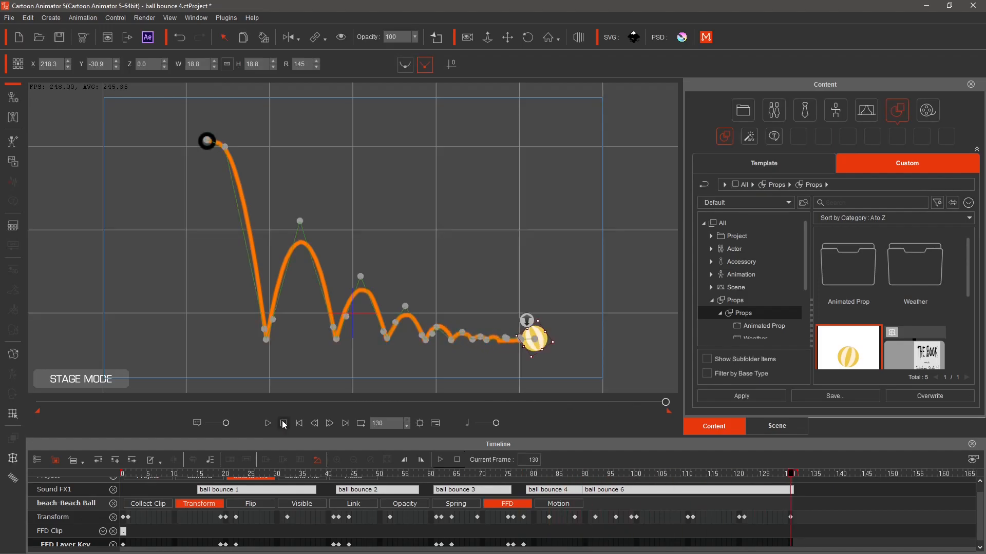
left_click_drag(794, 476, 123, 544)
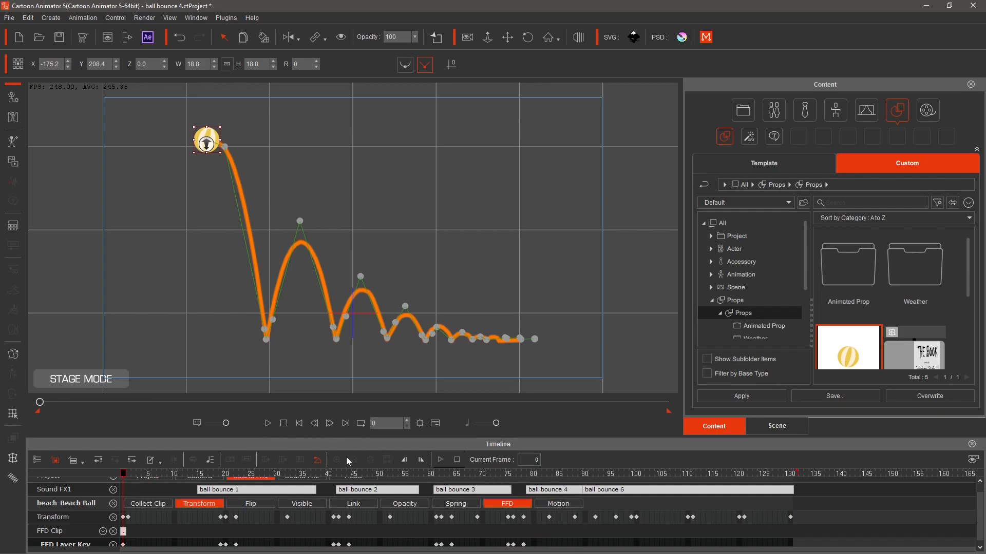
left_click(268, 424)
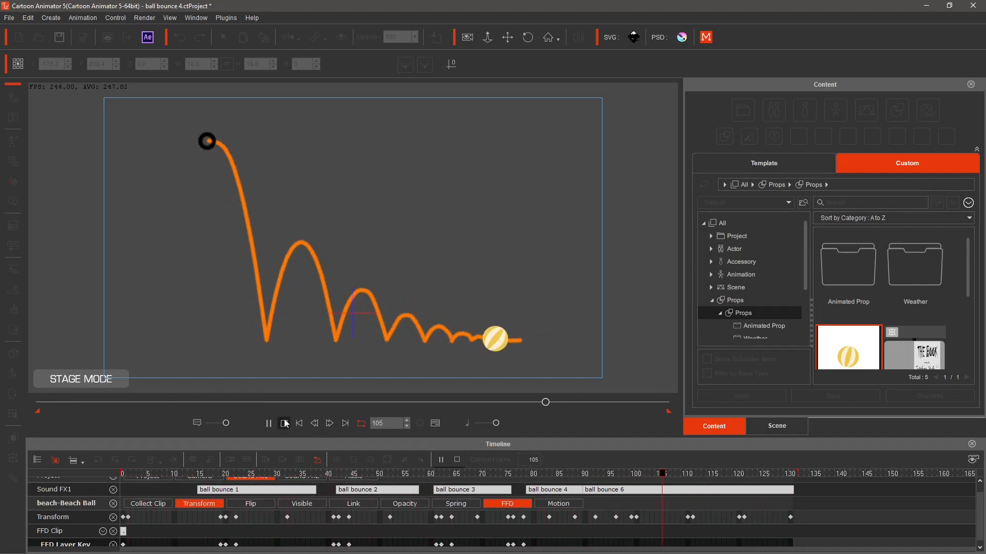
left_click(284, 424)
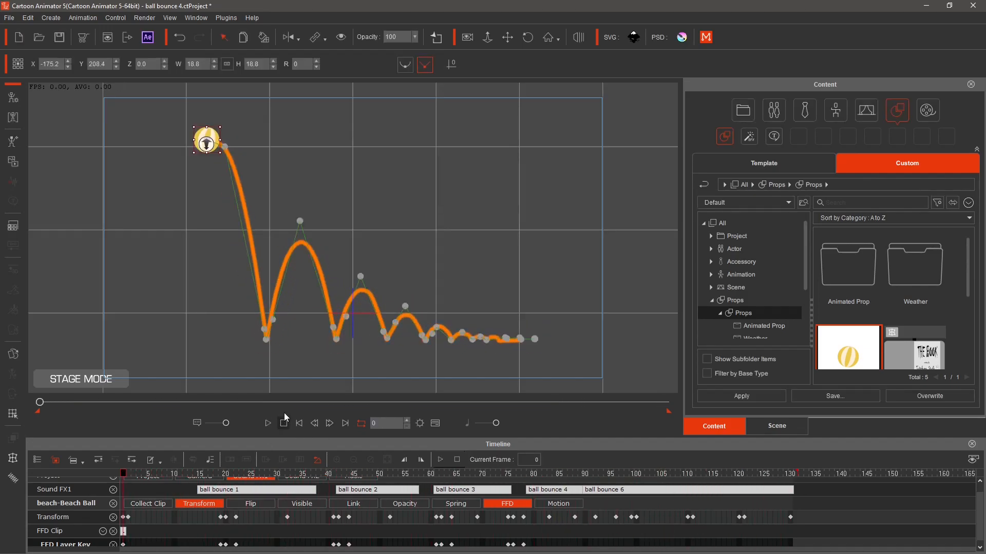
left_click(315, 195)
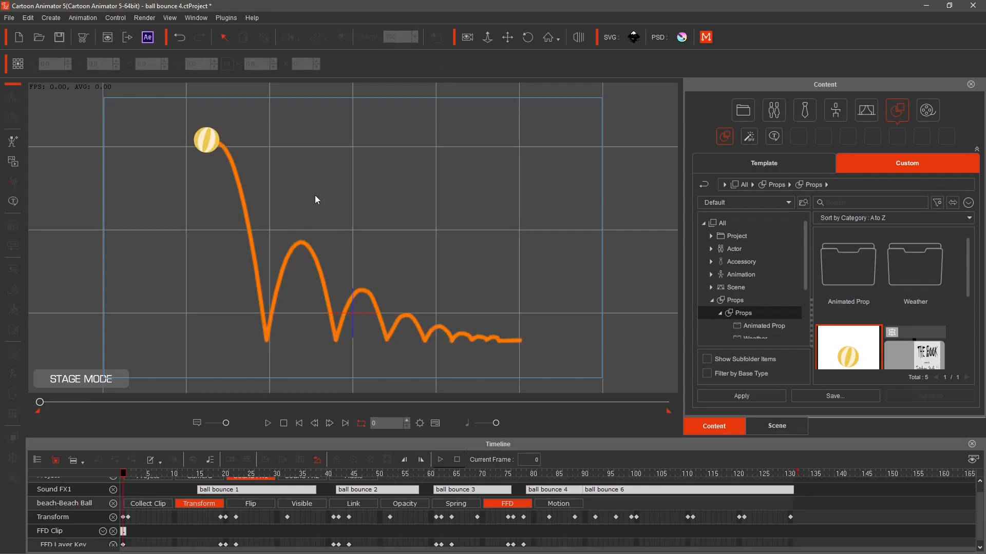